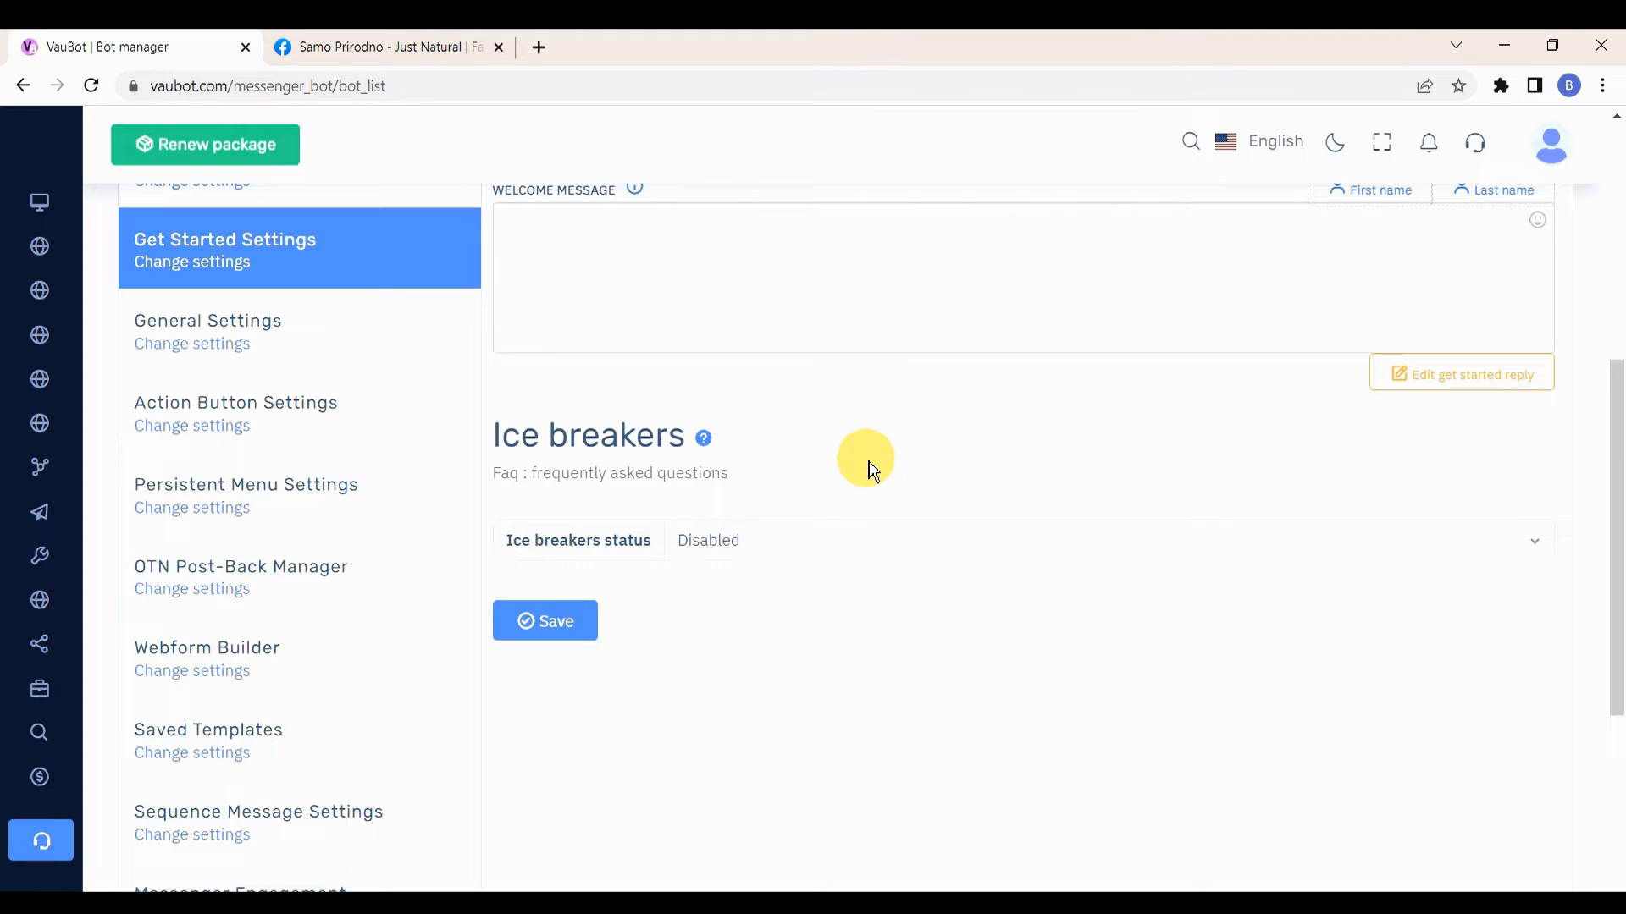
Step: Save the Get Started settings with ice breakers disabled
click(557, 628)
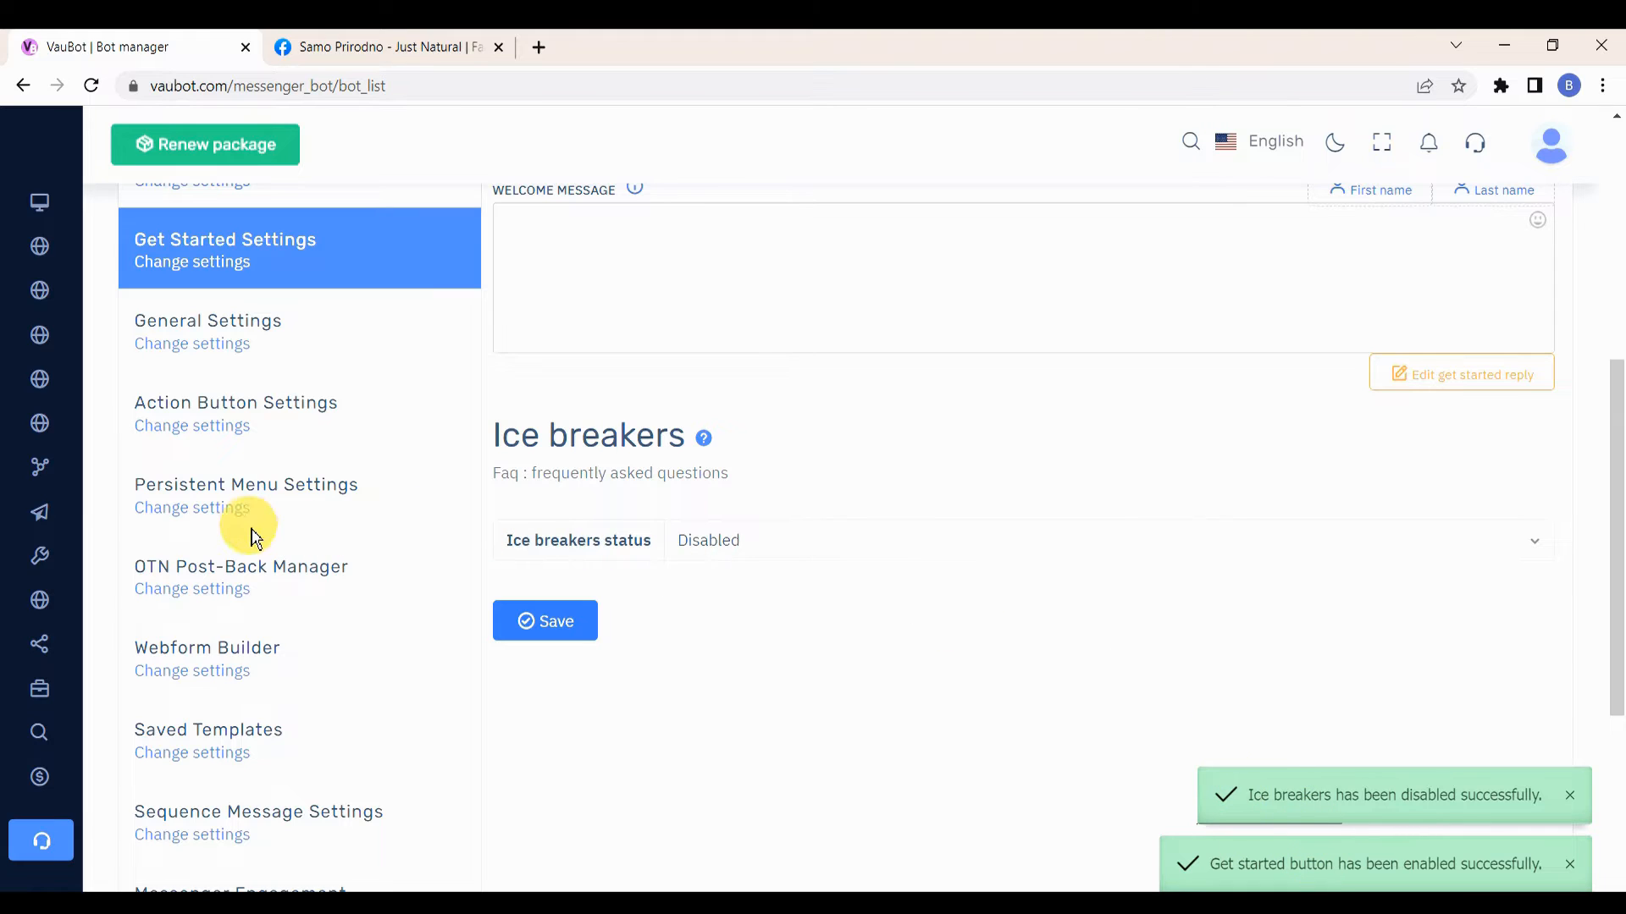
Step: Open Action Button Settings and view the Get-started template flow
scroll(245, 542, up, 1)
click(210, 545)
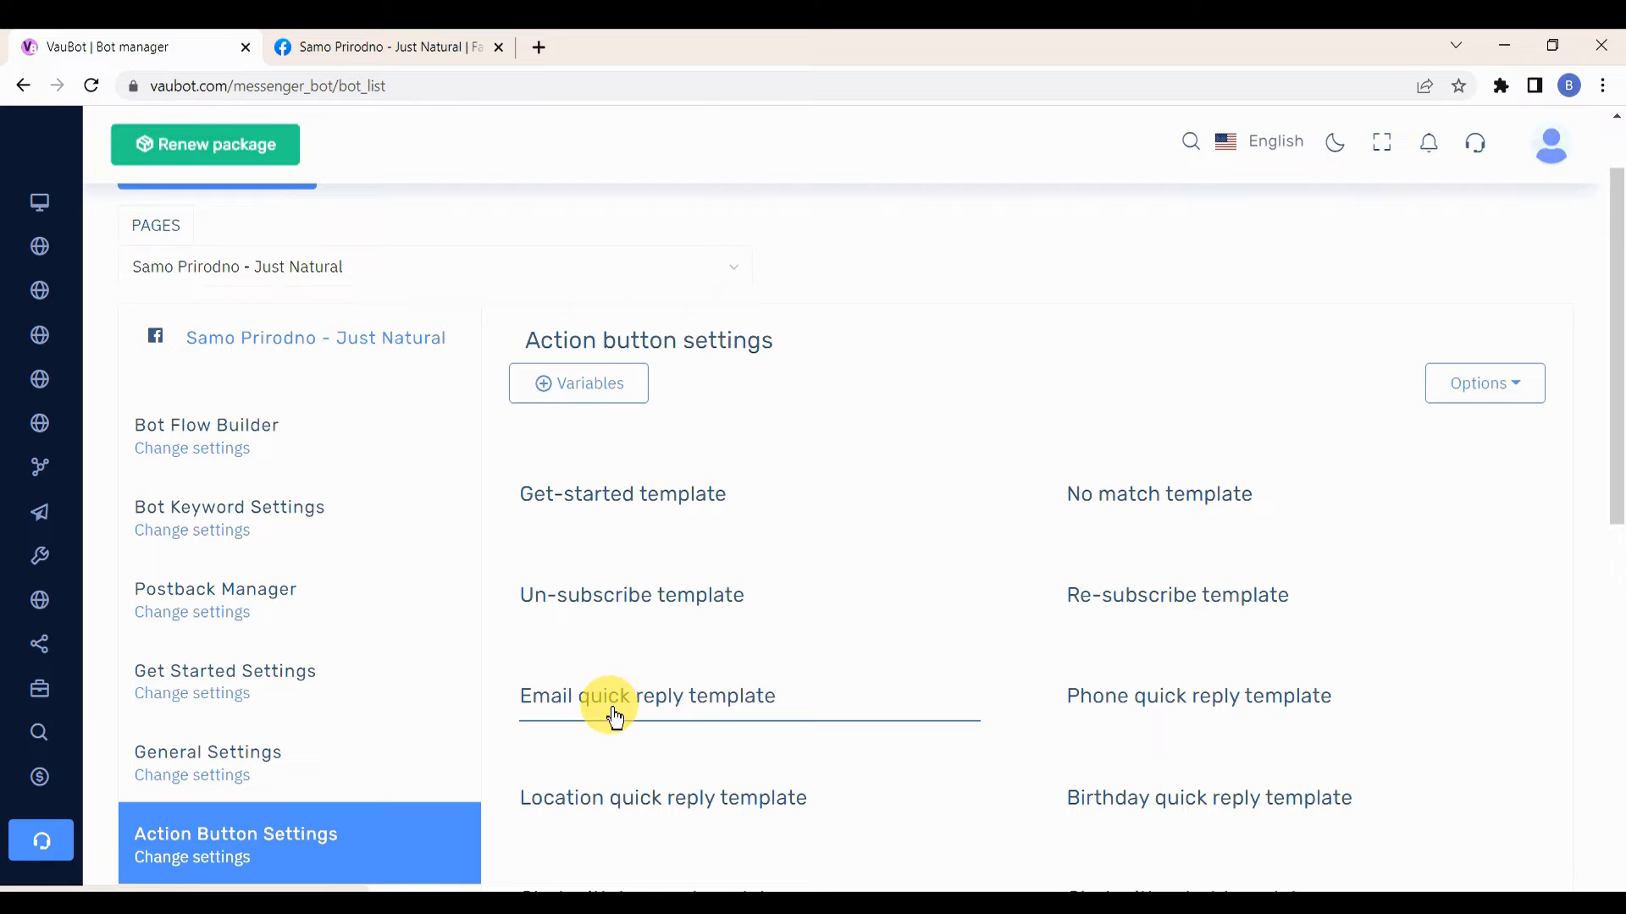
scroll(617, 800, down, 3)
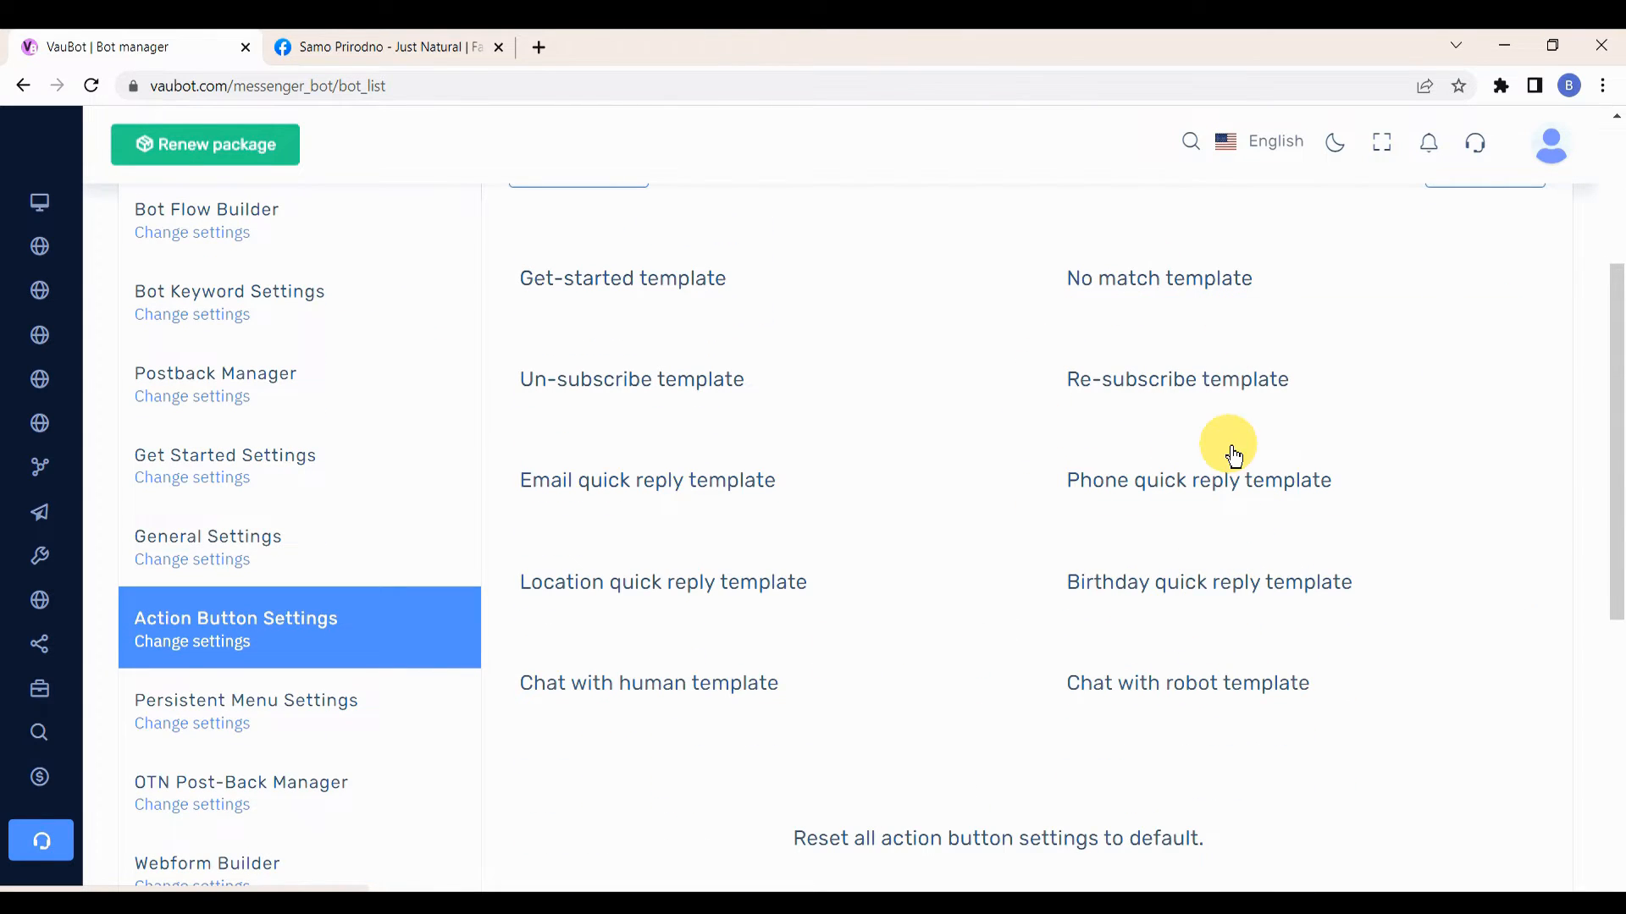
scroll(1024, 475, up, 3)
click(669, 501)
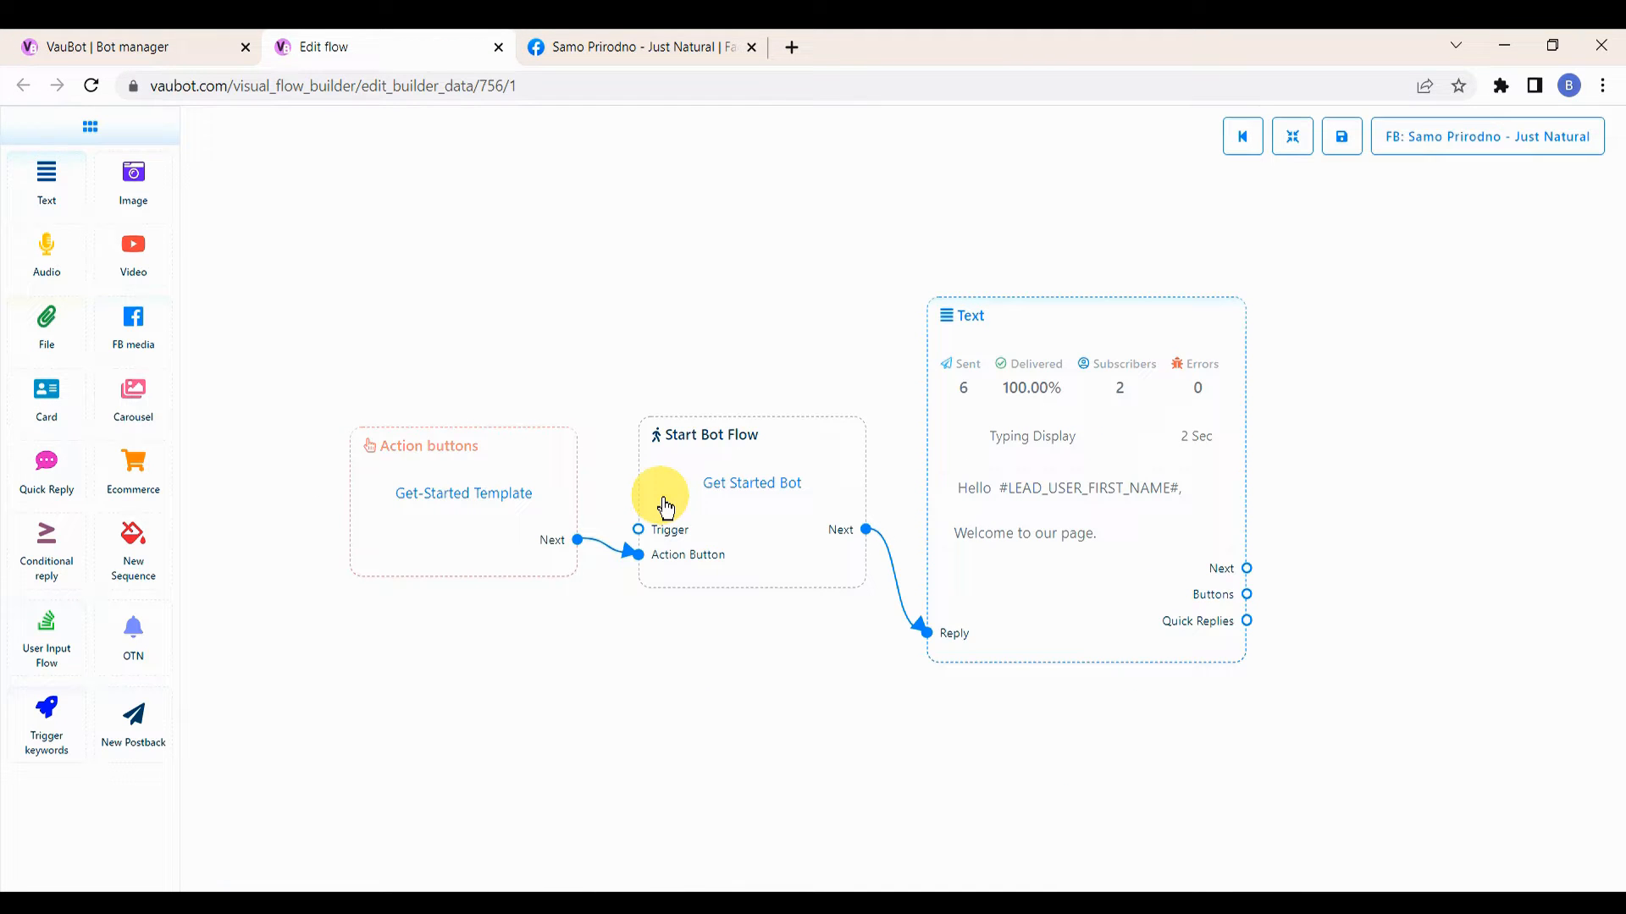
Step: Open the Un-subscribe template and Email quick reply template flows for viewing
click(157, 44)
click(596, 595)
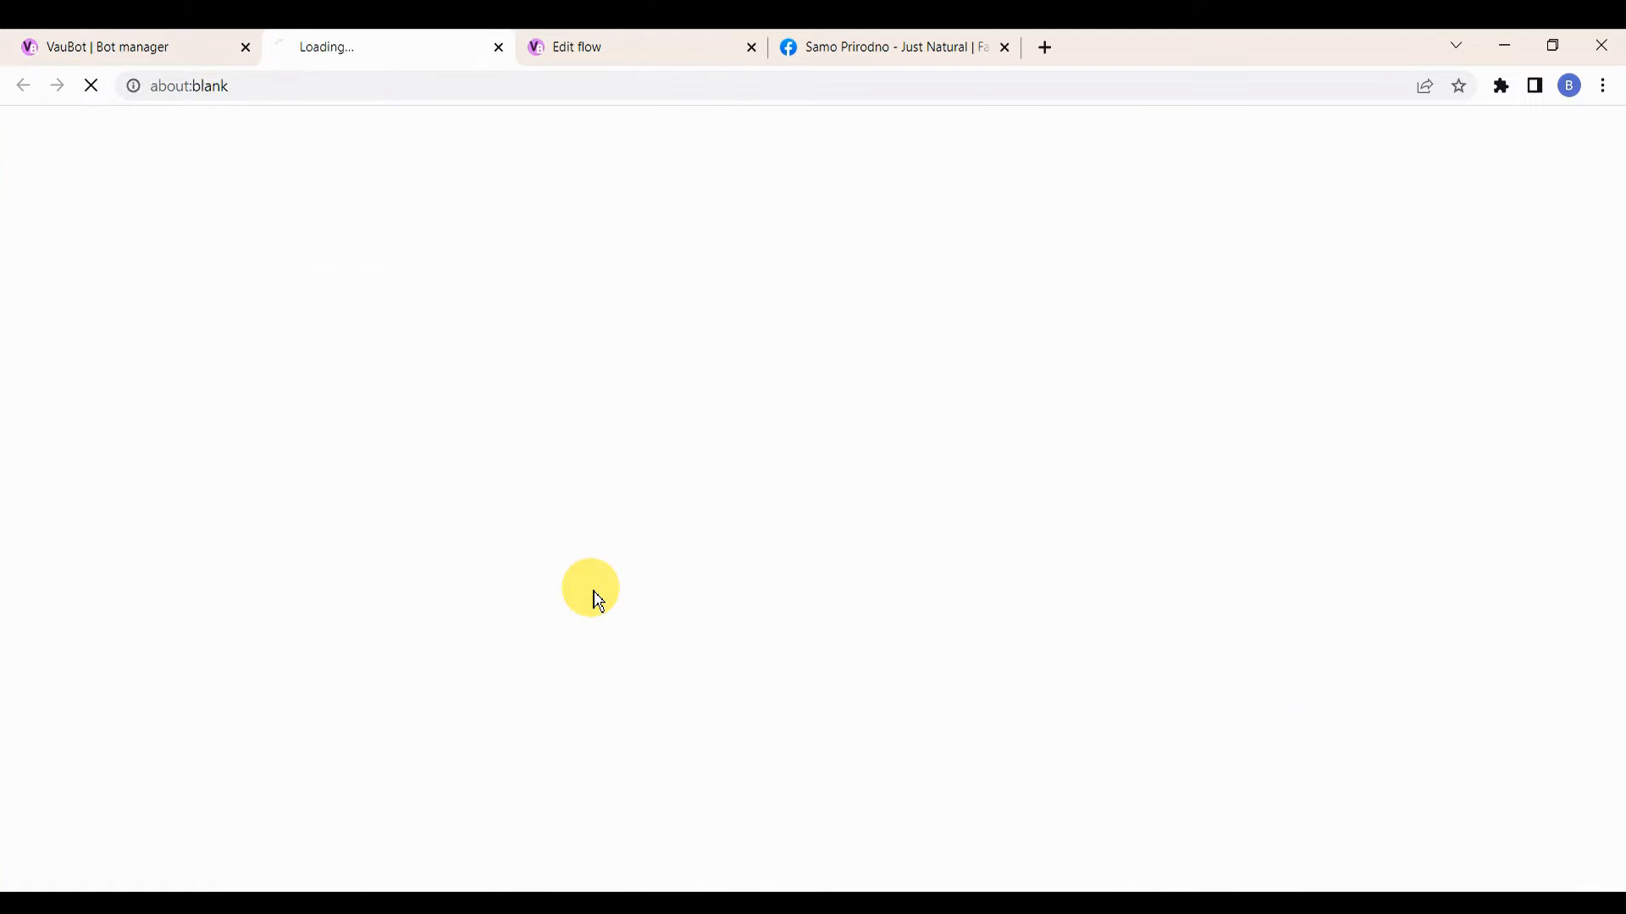
click(196, 49)
click(619, 705)
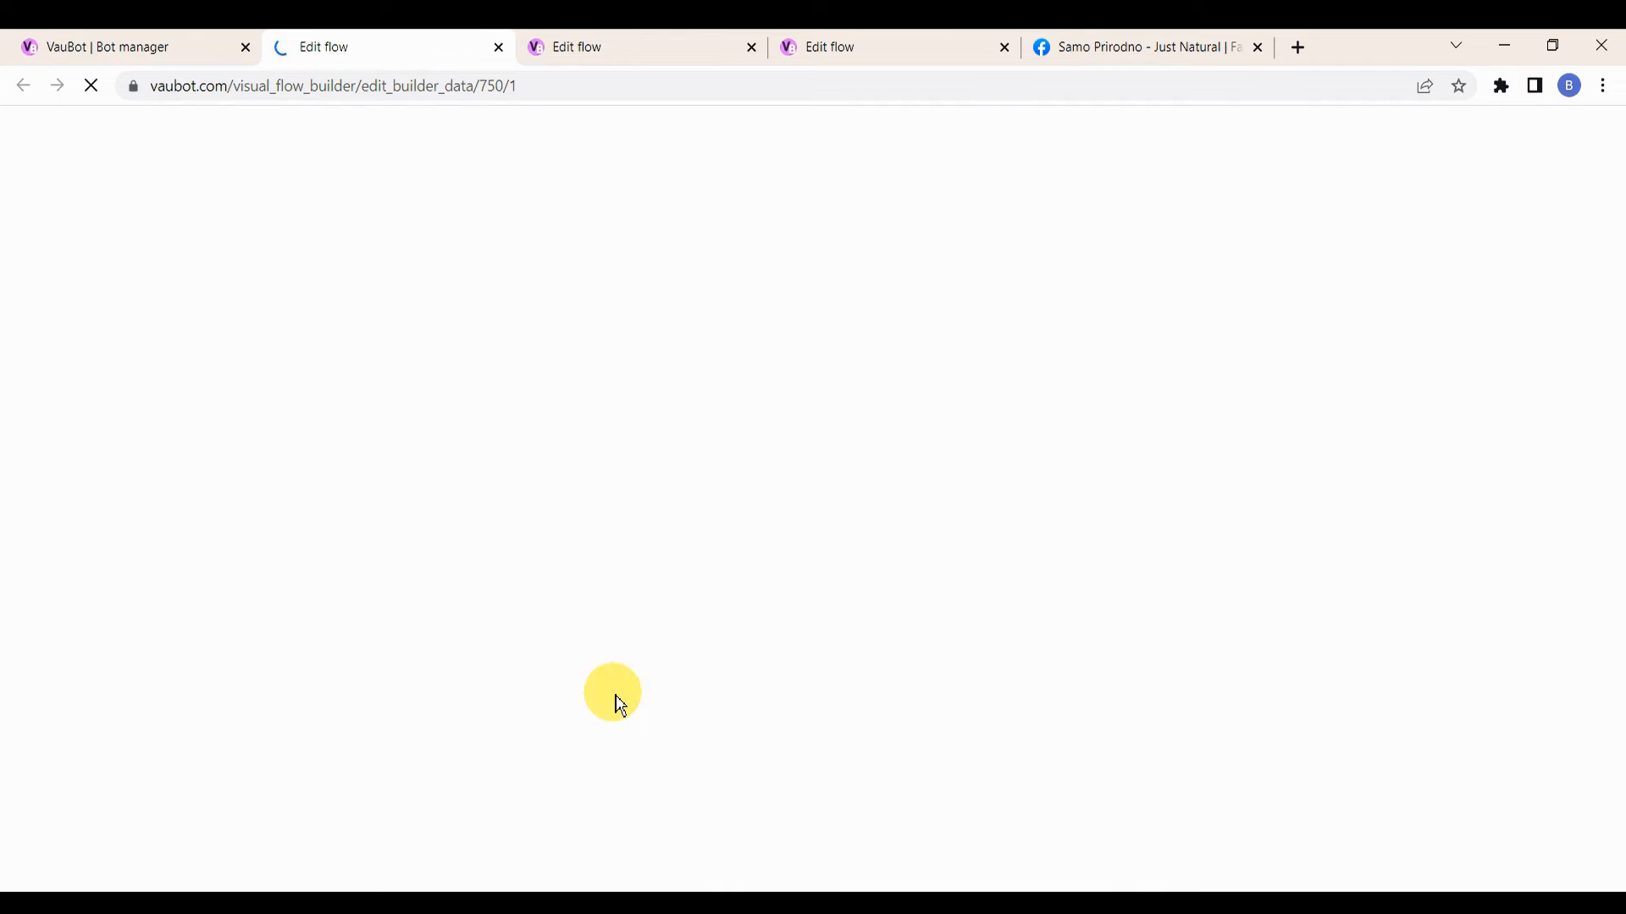
Step: Close the three opened flow editor tabs
click(497, 47)
click(497, 48)
click(496, 48)
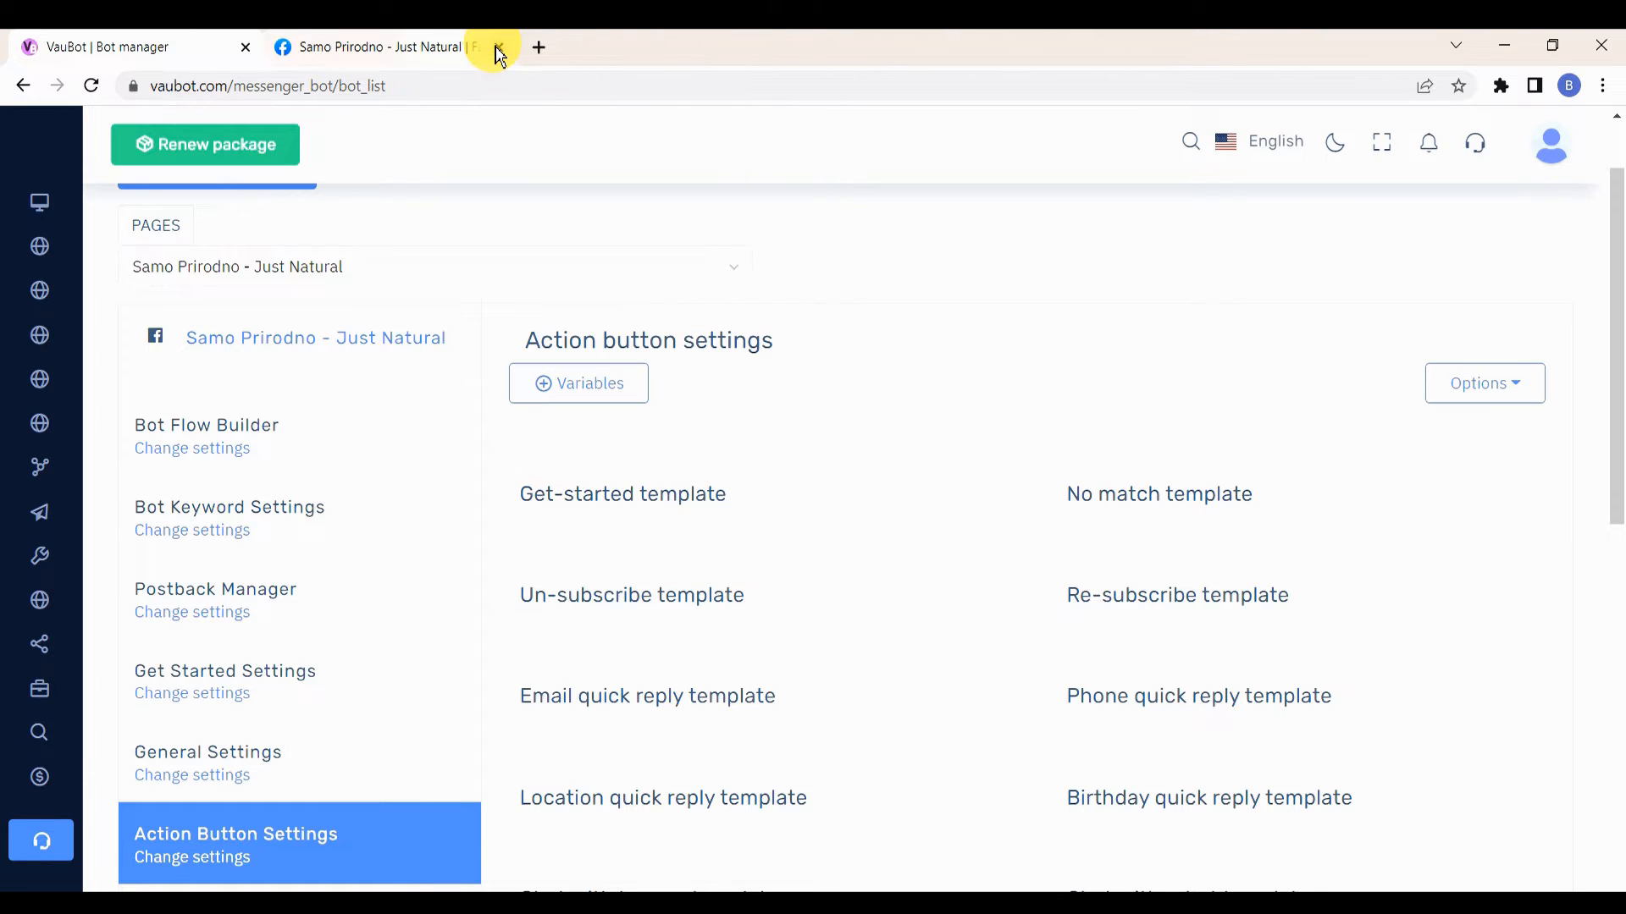
Step: Create a new flow in the Bot Flow Builder and reposition its Start Bot Flow node
click(211, 458)
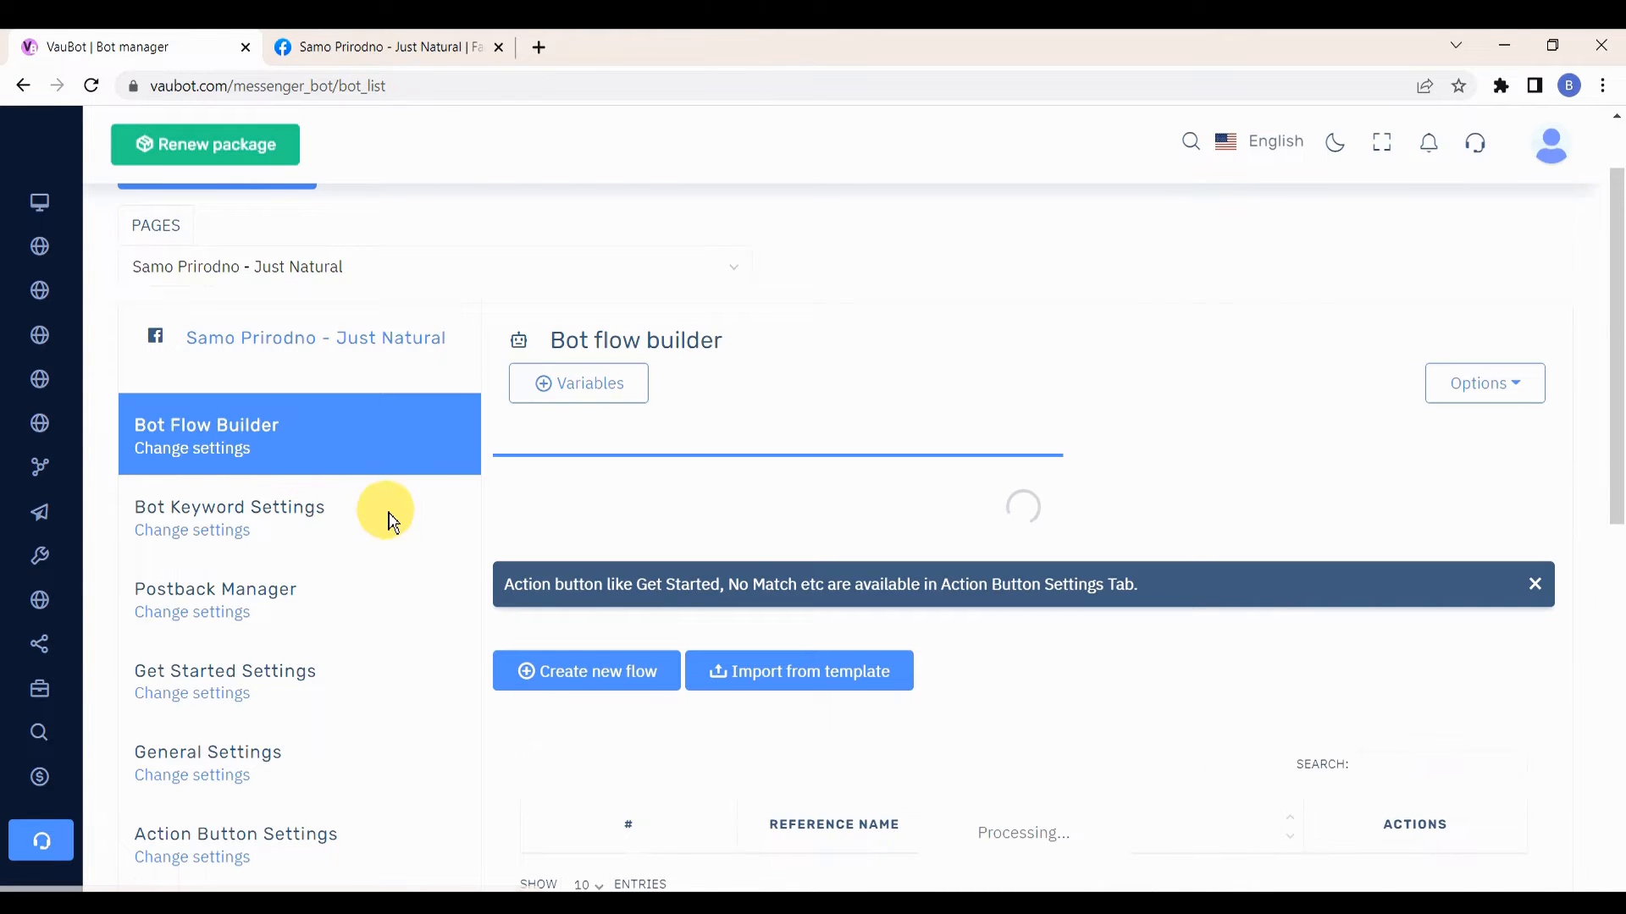
scroll(414, 500, down, 3)
click(599, 347)
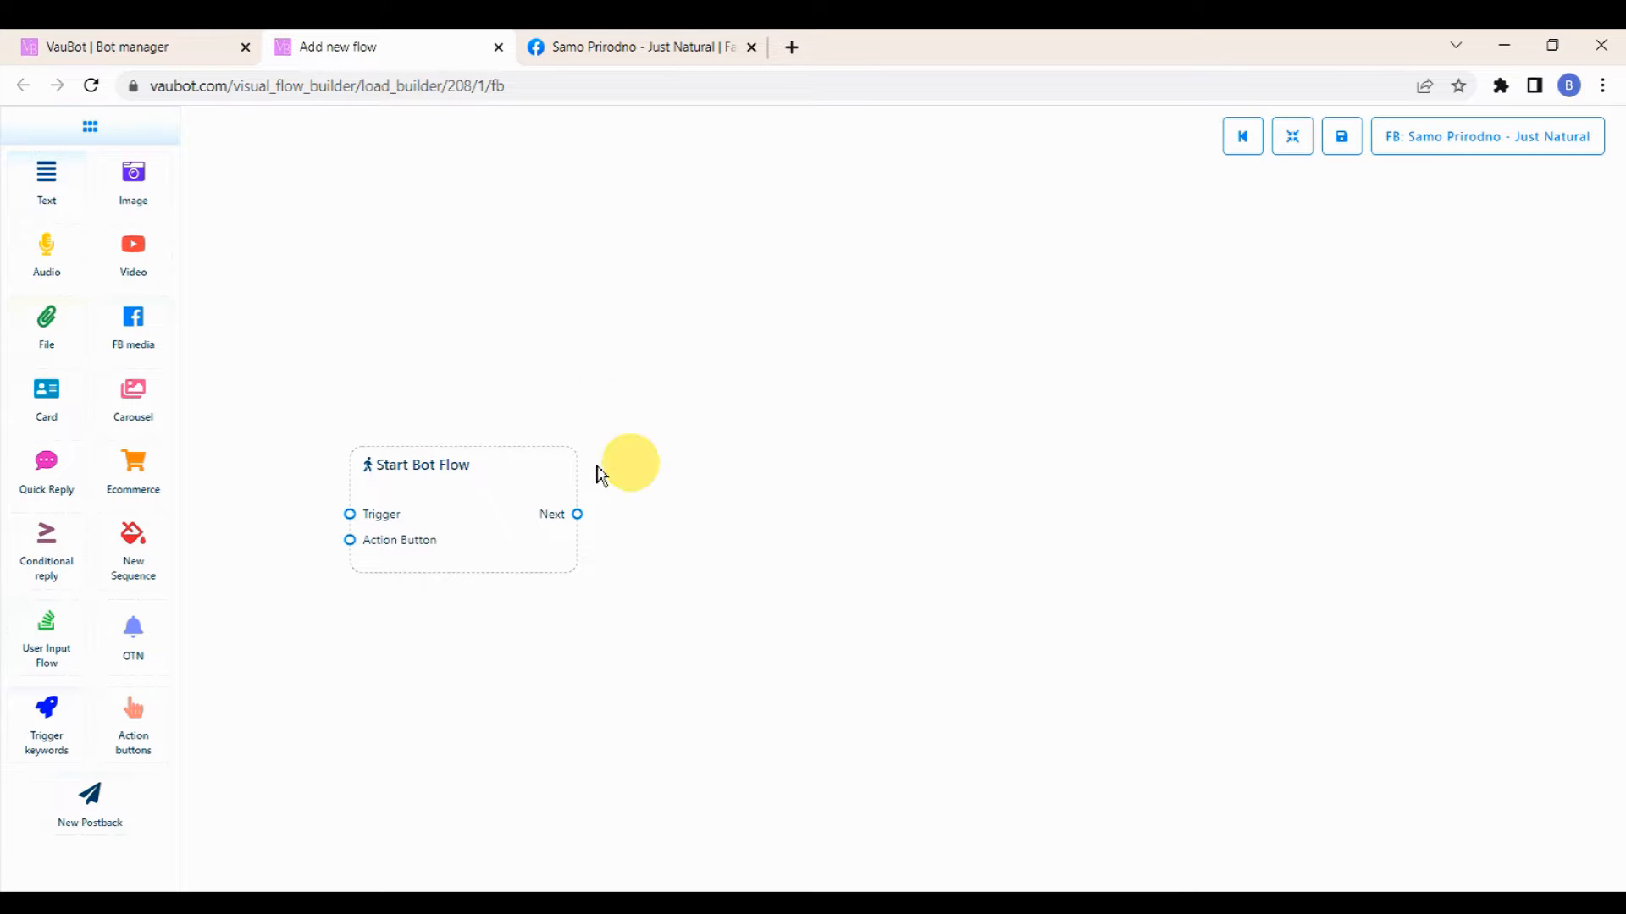
drag(497, 479, 708, 483)
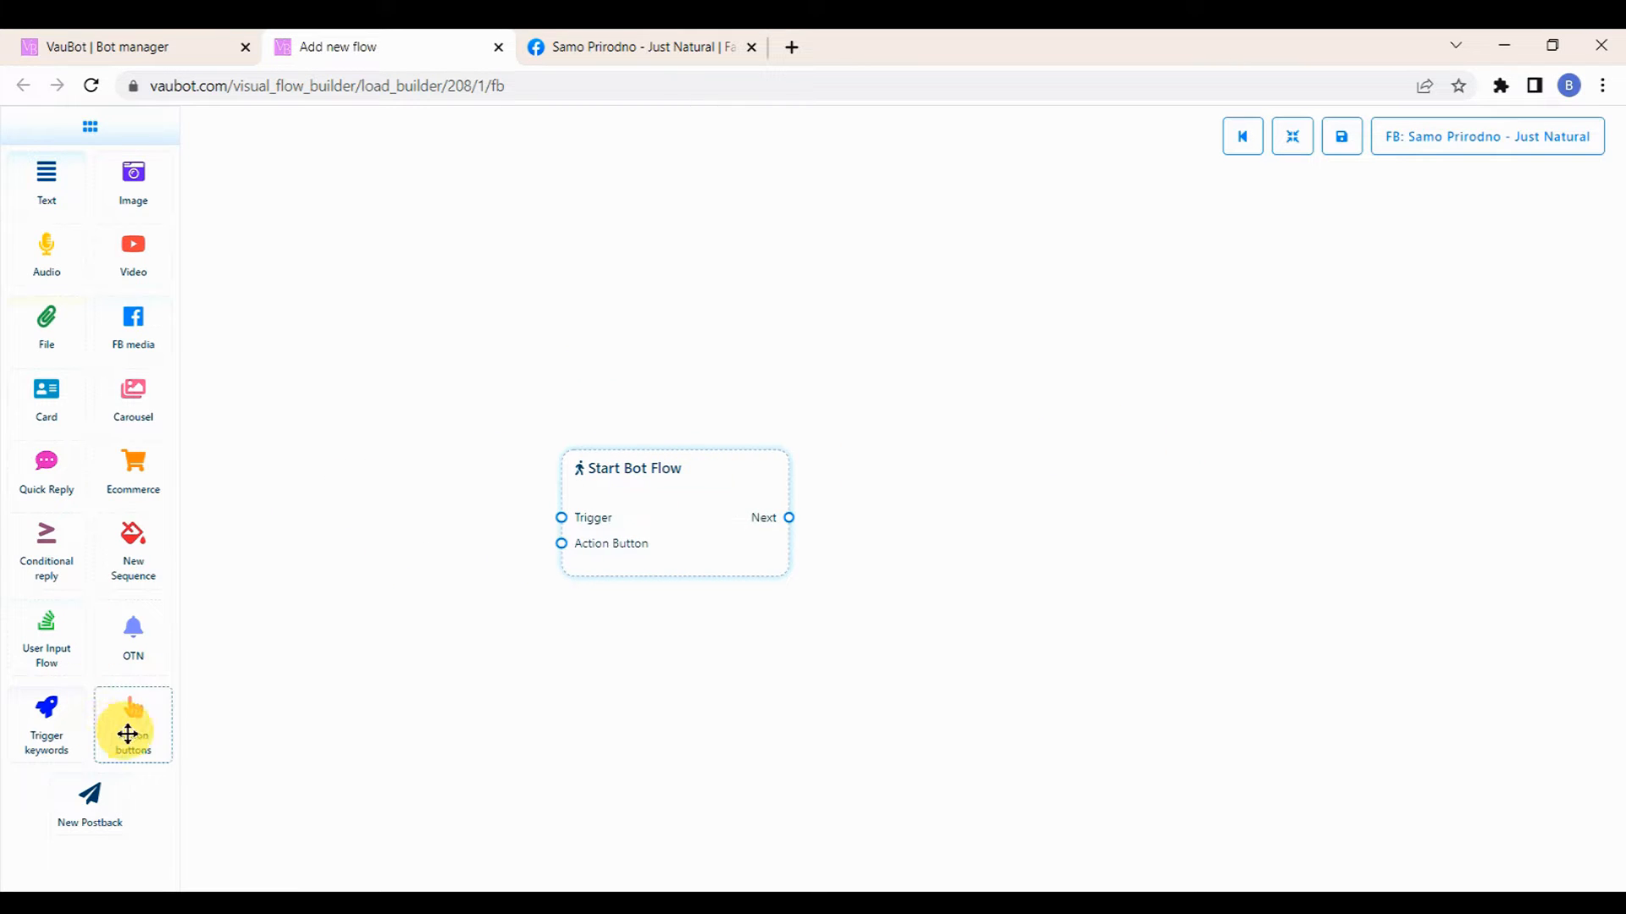
Step: Add an Action buttons node and connect its Next output to the Start Bot Flow's Action Button input
drag(127, 730, 288, 462)
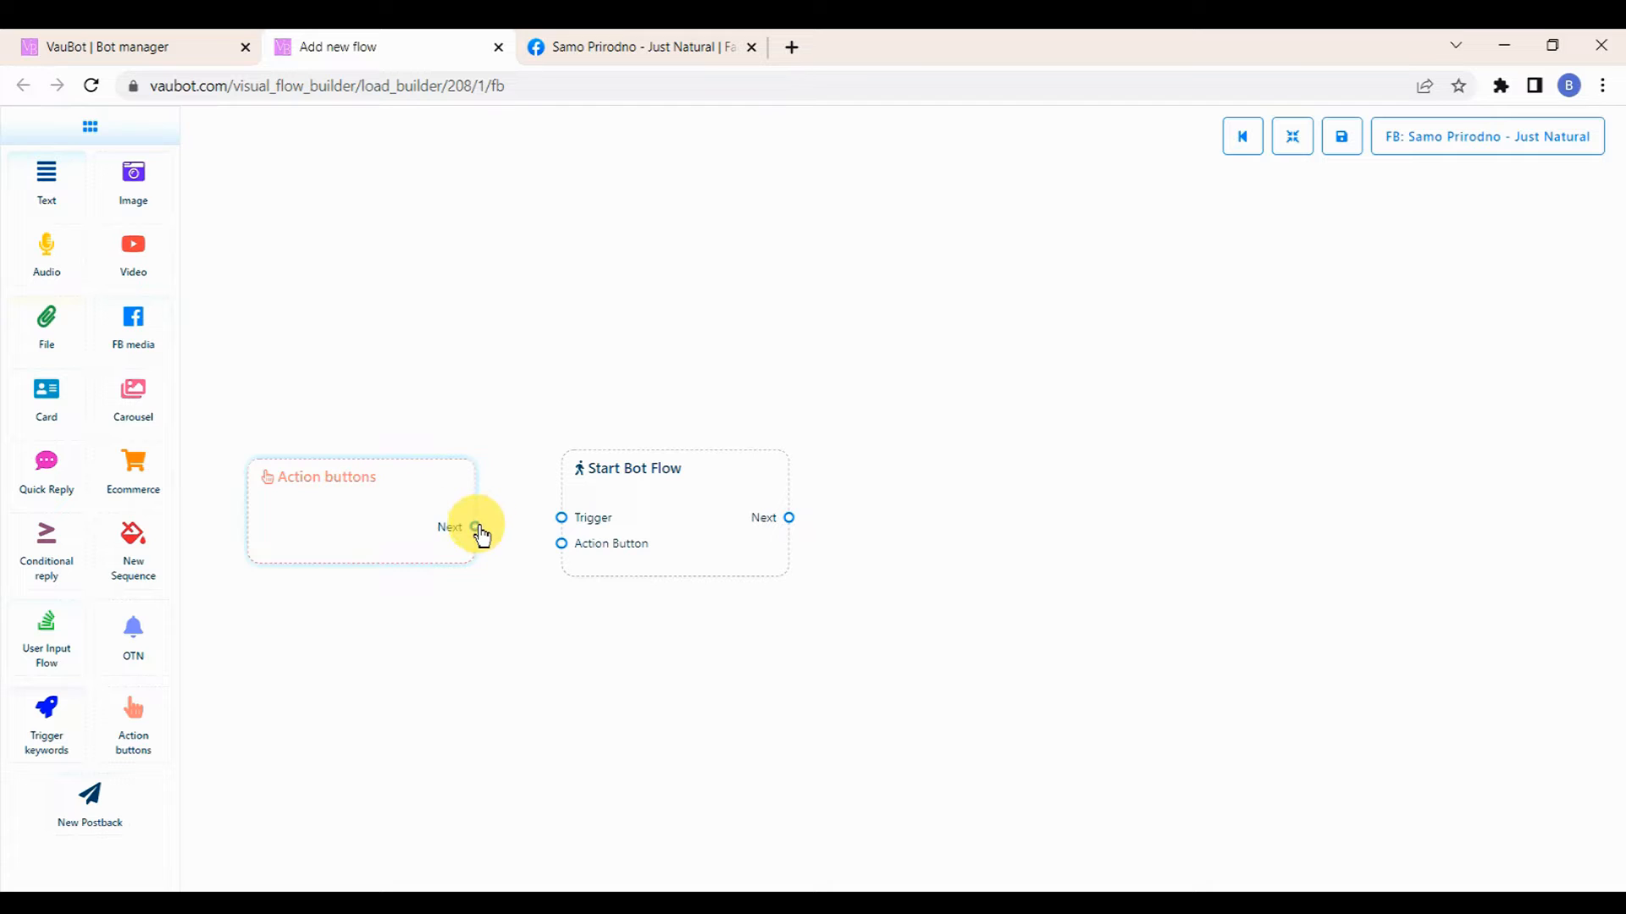
drag(475, 526, 562, 546)
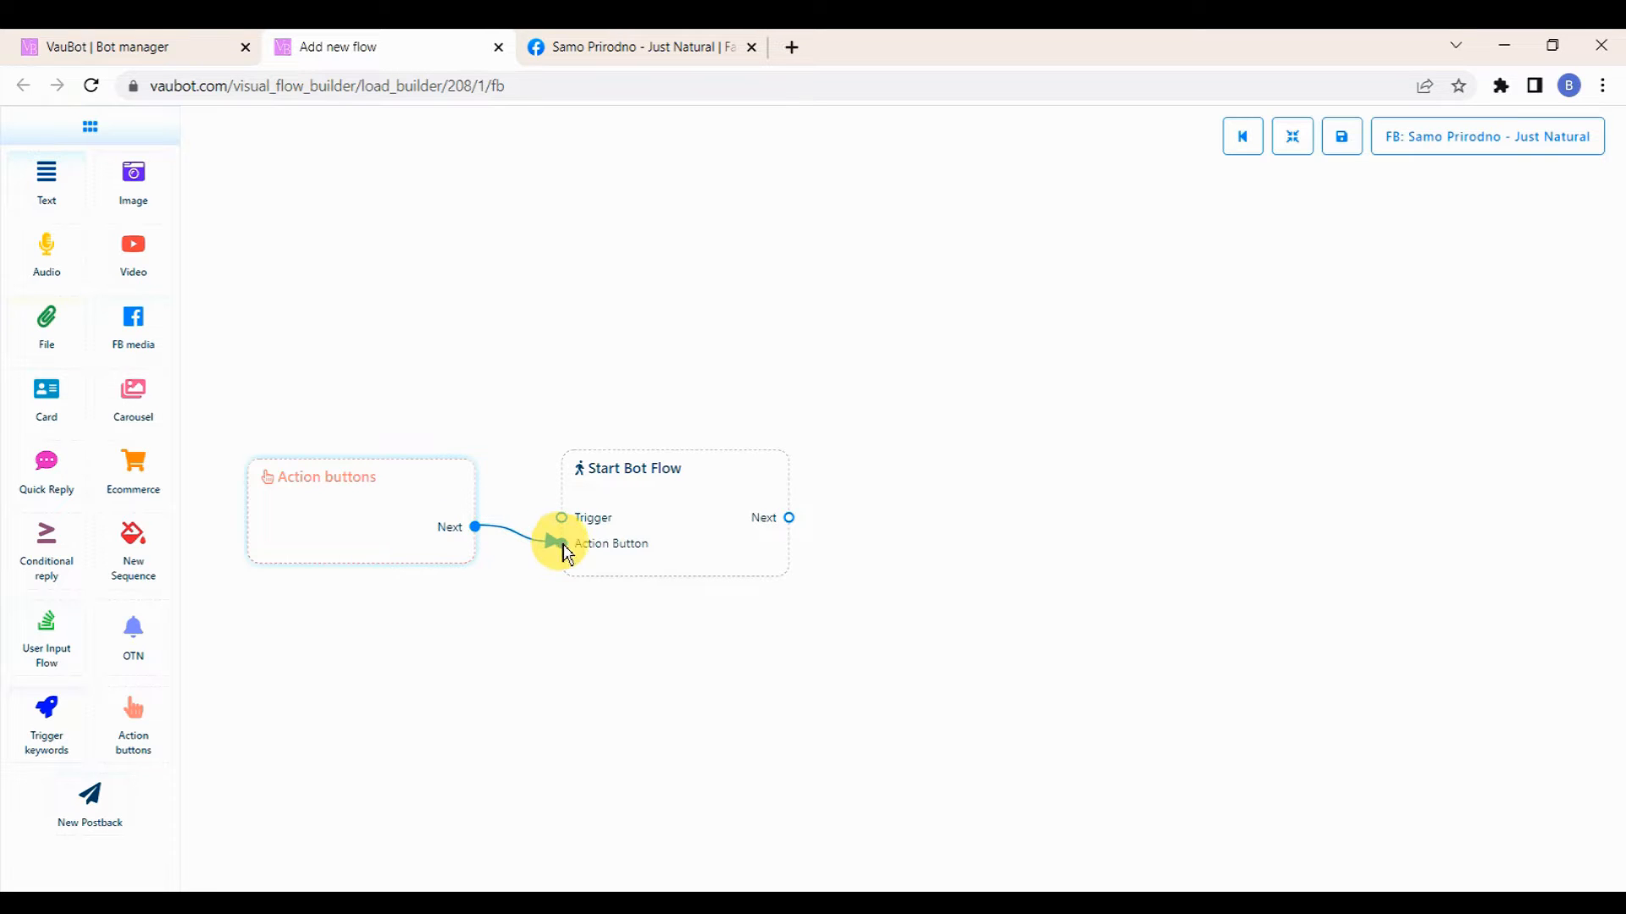
Step: Title the Start Bot Flow node "Get Started Bot"
double_click(661, 464)
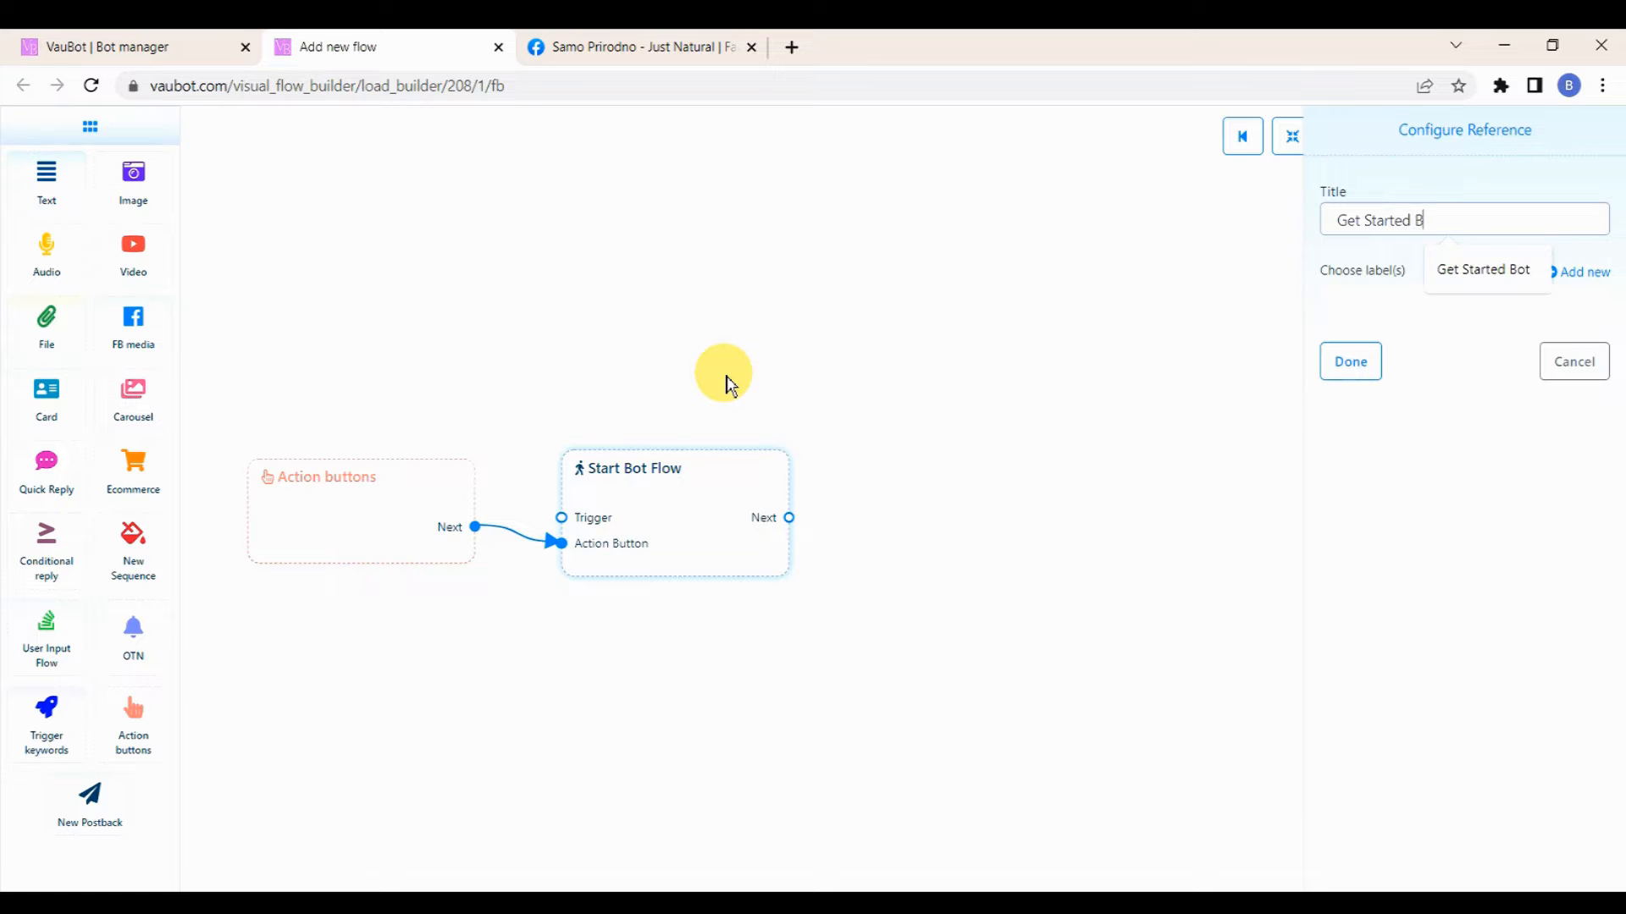
click(1342, 363)
Step: Set the Action buttons node to the Get-started template
double_click(421, 472)
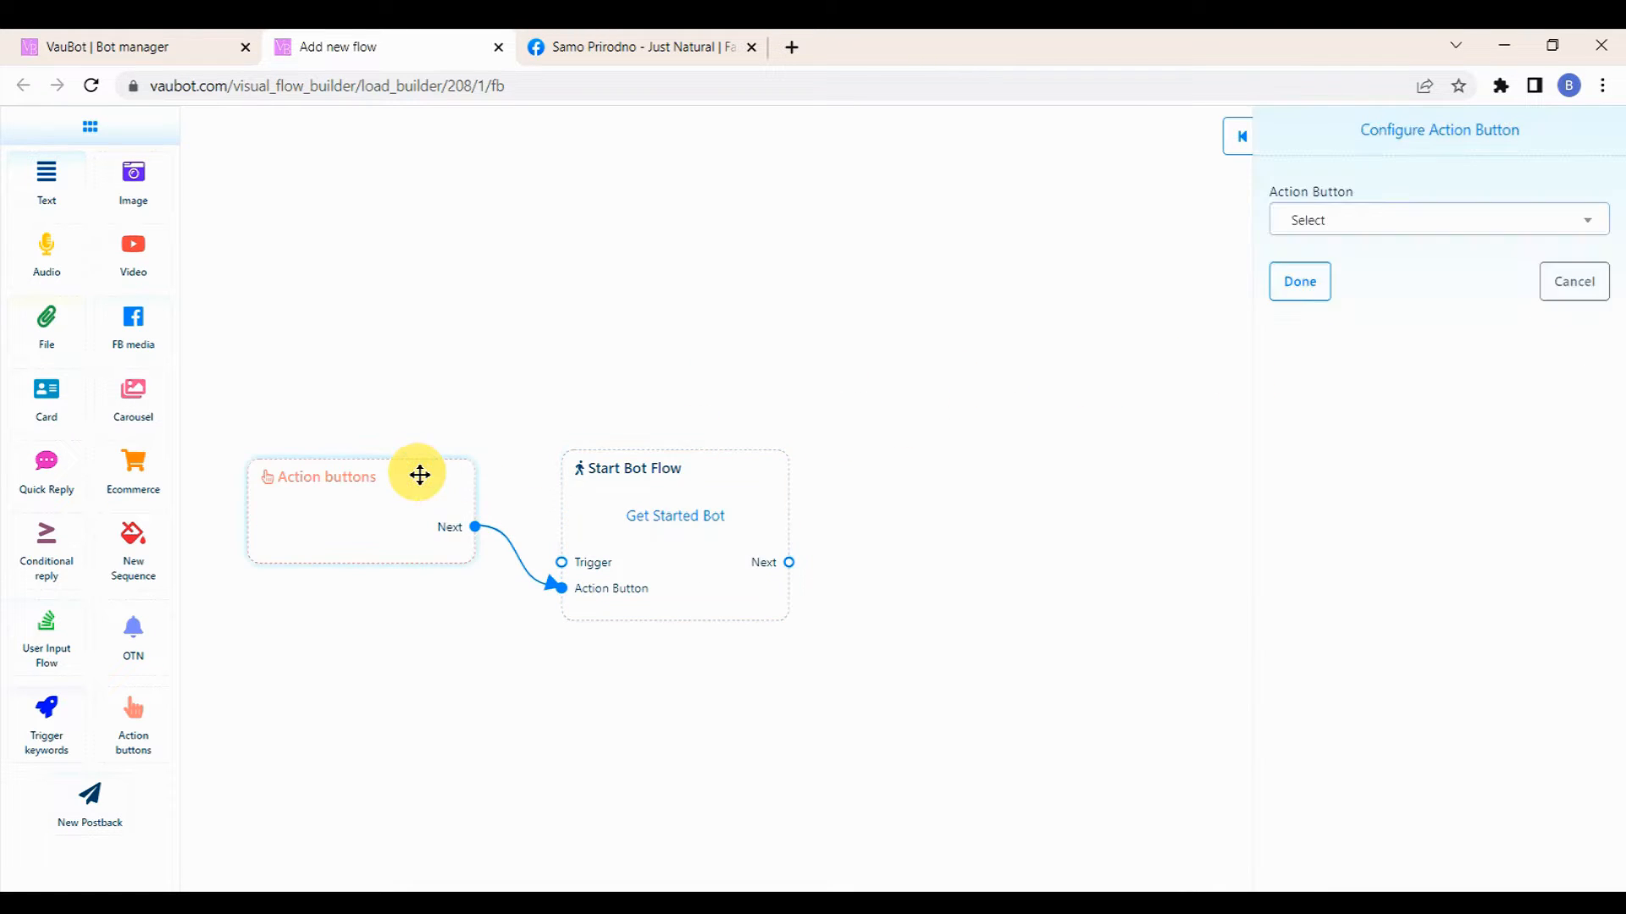
click(1499, 244)
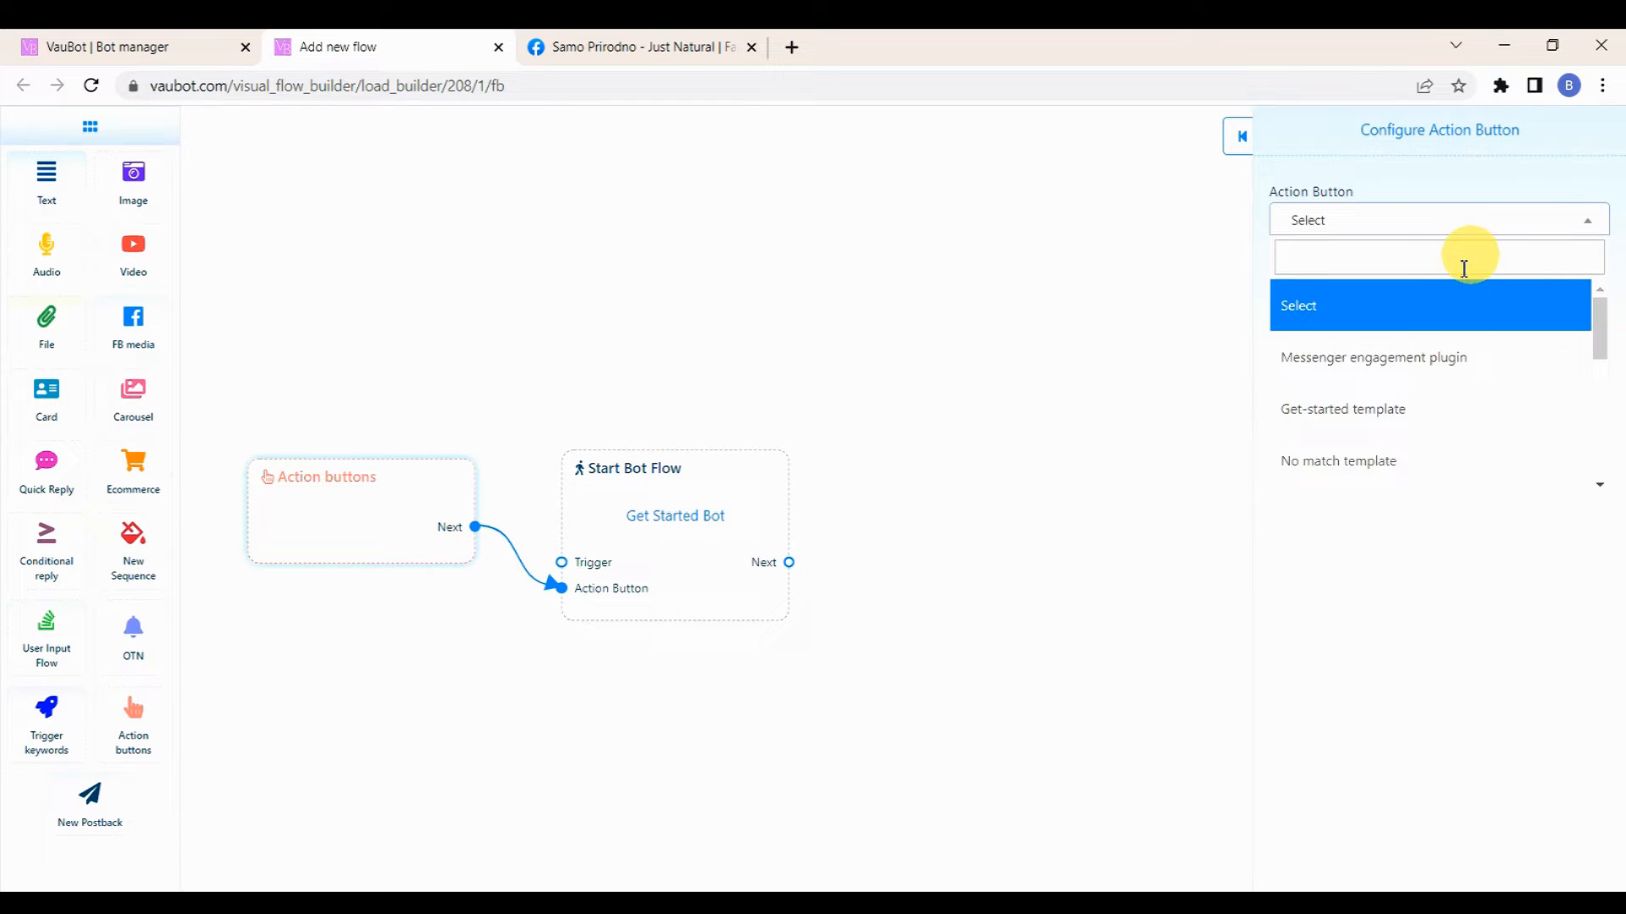
click(1372, 410)
click(1301, 288)
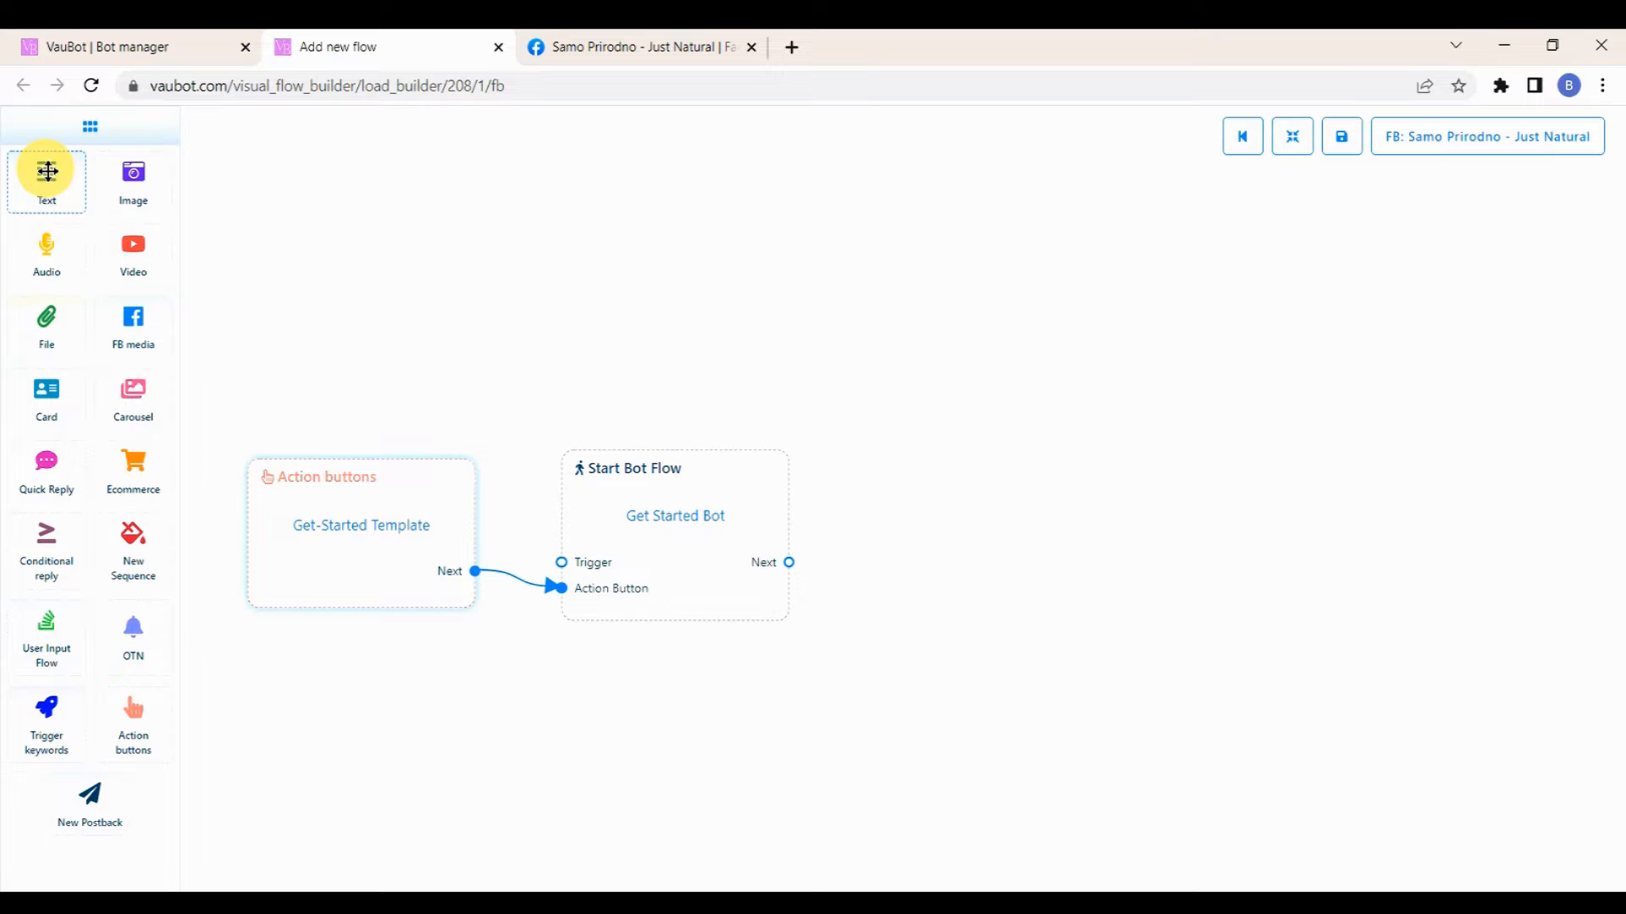
Step: Add a Text node and connect the Start Bot Flow's Next output to its Reply input
drag(47, 177, 969, 518)
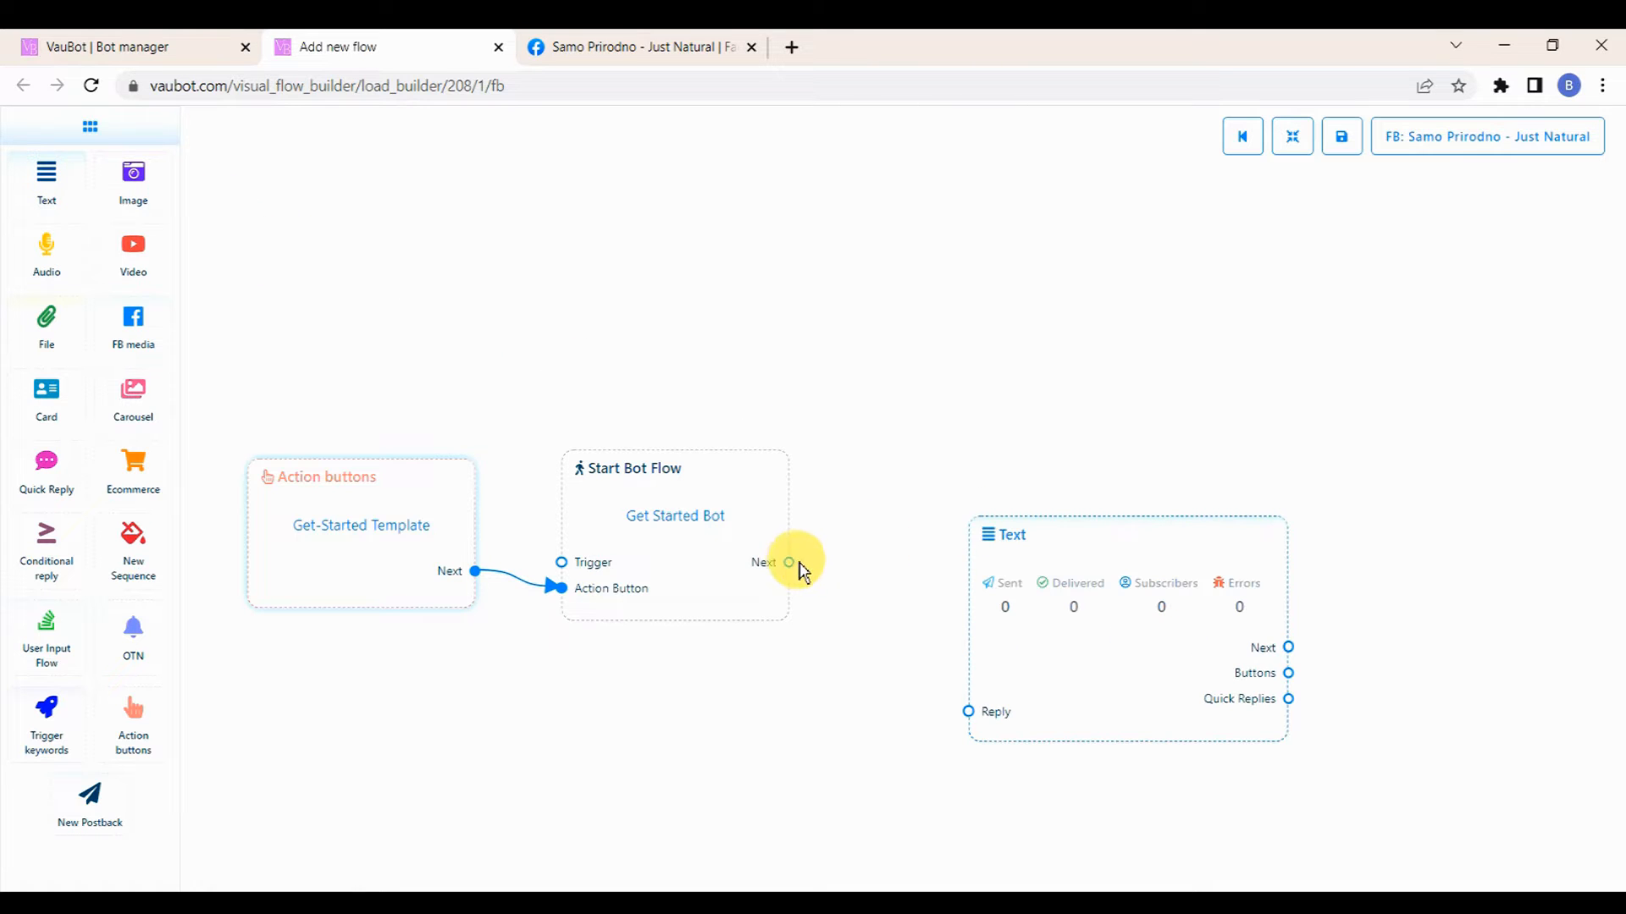
drag(796, 571, 963, 708)
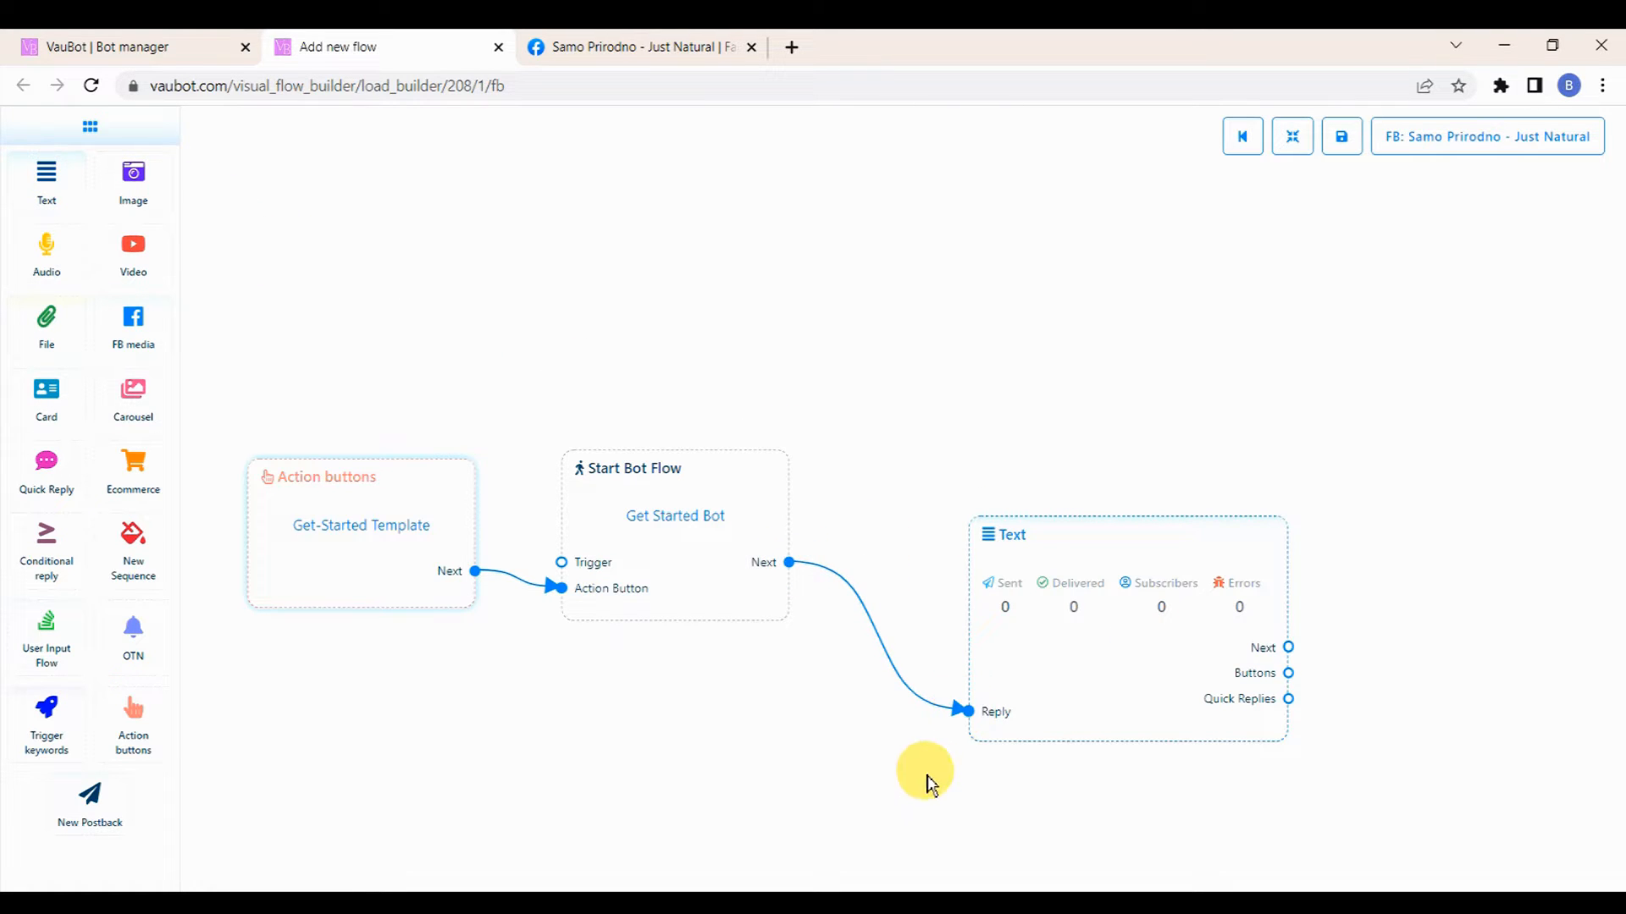
Step: Write the welcome text with the first-name variable asking users to choose via the buttons, with typing display and 2 sec delay
drag(925, 780, 821, 675)
double_click(973, 421)
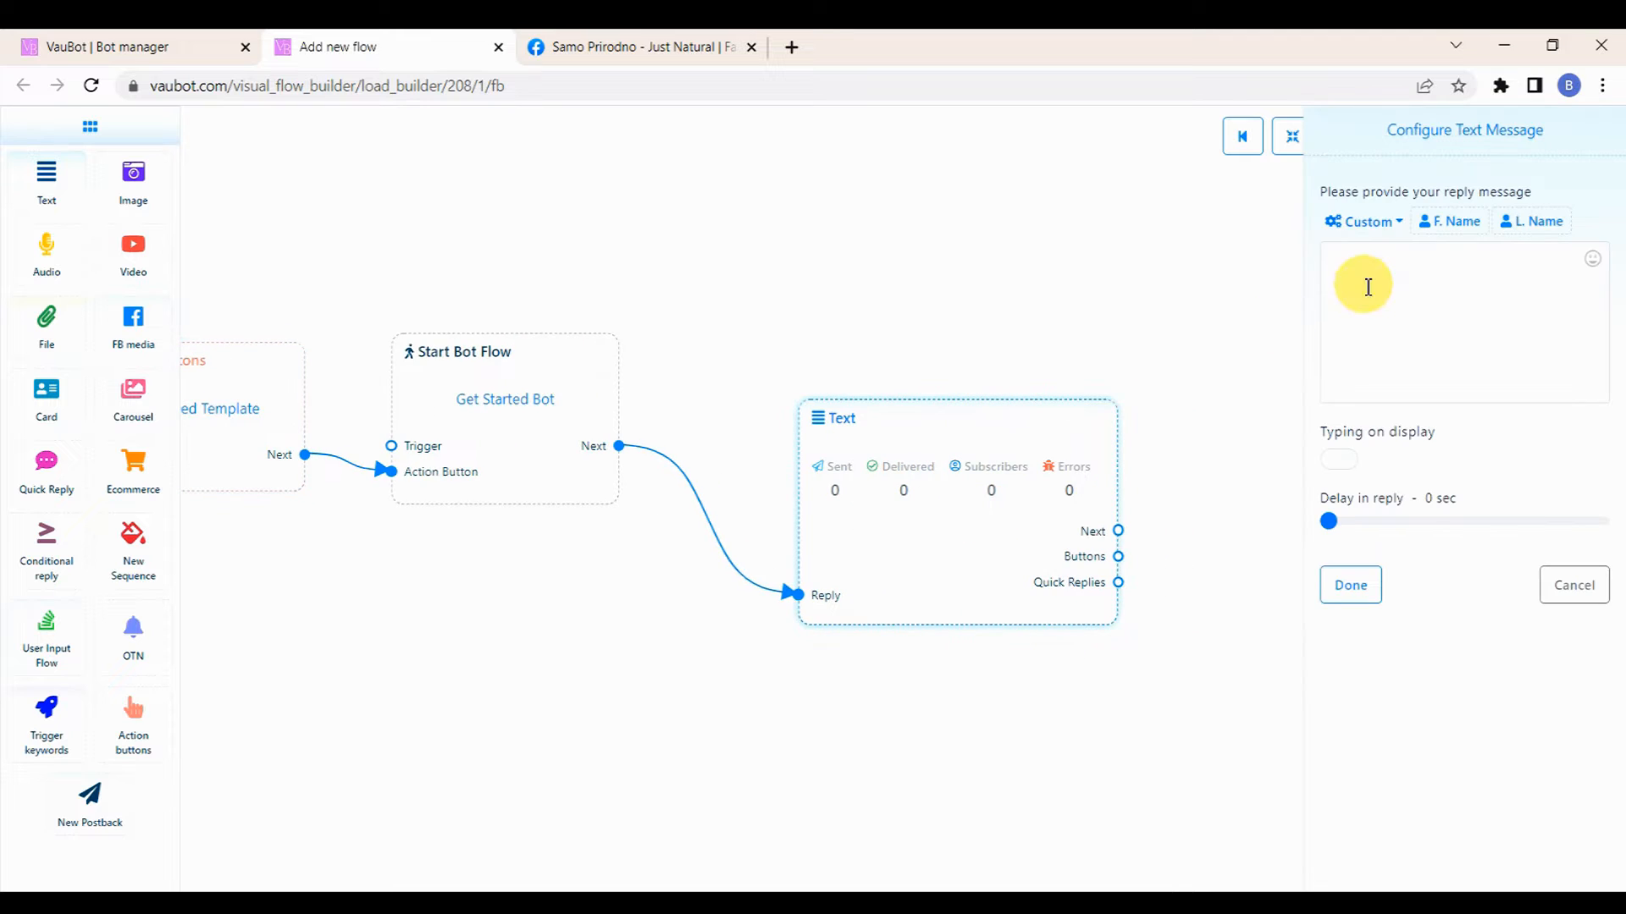
click(1465, 222)
text(,)
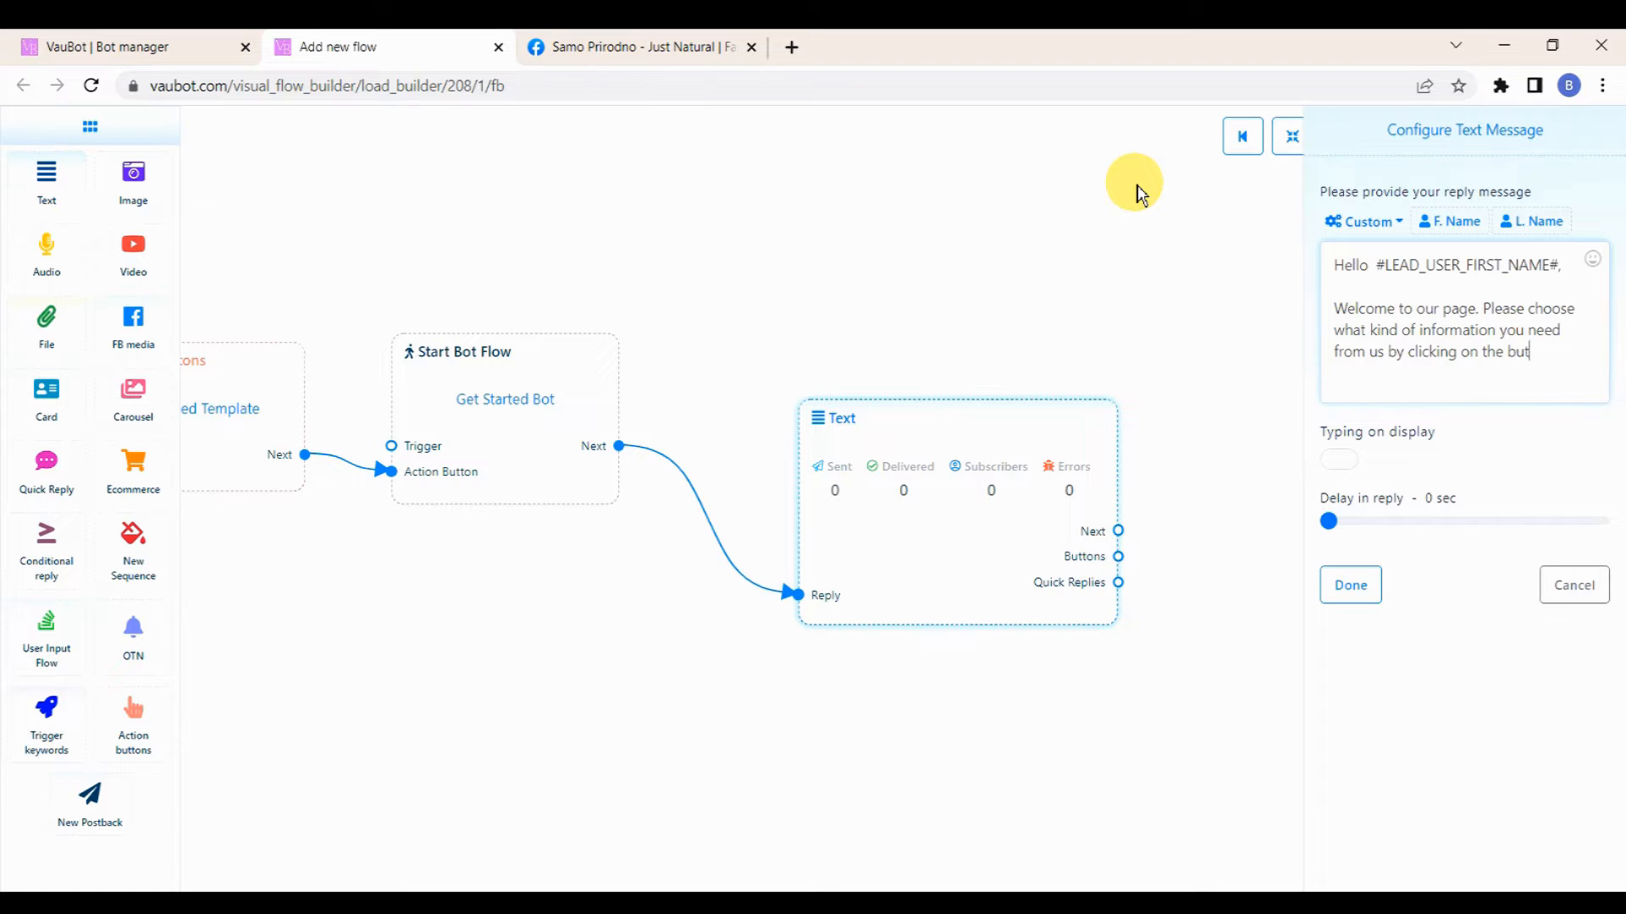
click(1338, 460)
drag(1329, 521, 1345, 521)
click(1351, 585)
Step: Add a Button node linked from the Text node's Buttons output
drag(1251, 566, 1033, 483)
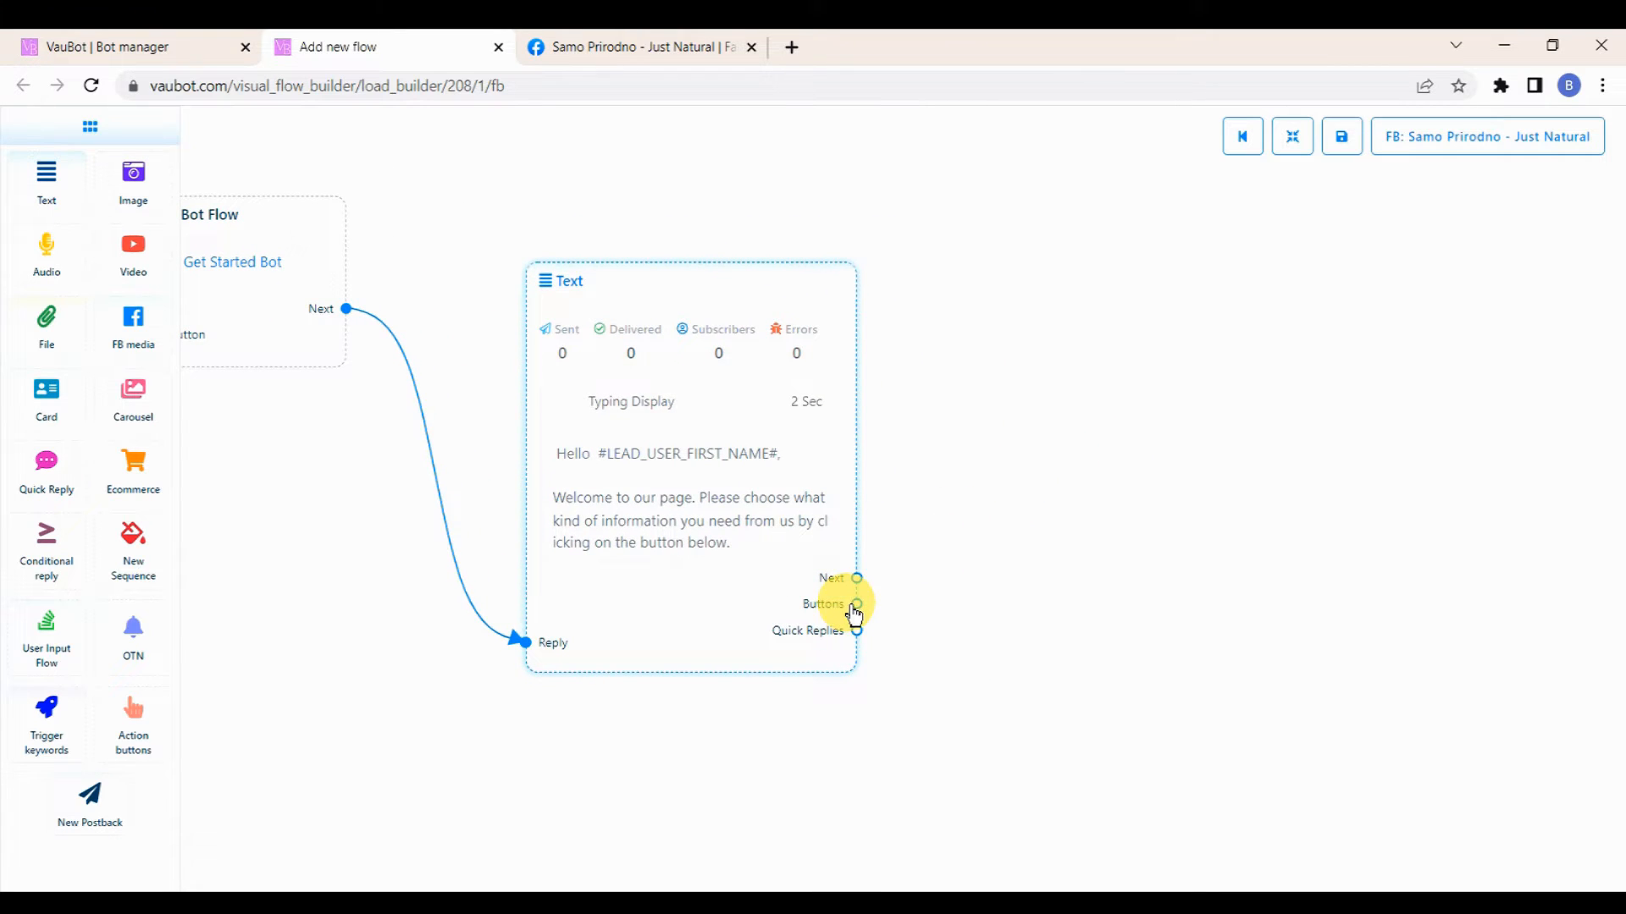
drag(857, 604, 991, 386)
Step: Clone the Button node and connect the copy to the Text node's Buttons output as well
right_click(1048, 419)
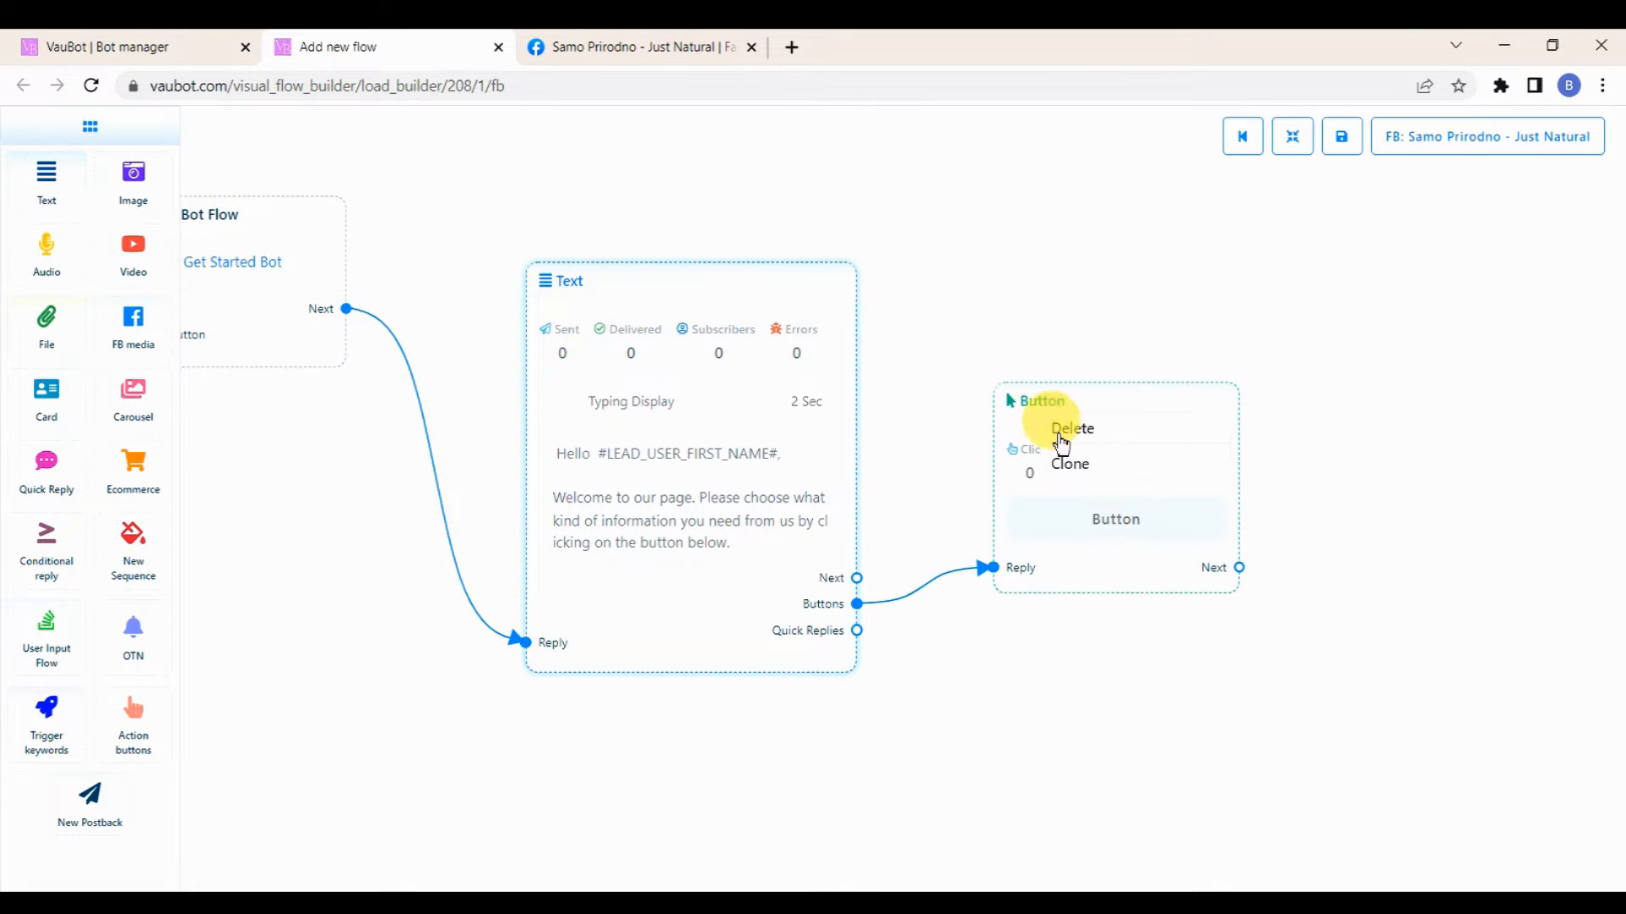
click(1075, 465)
drag(1048, 671, 1059, 678)
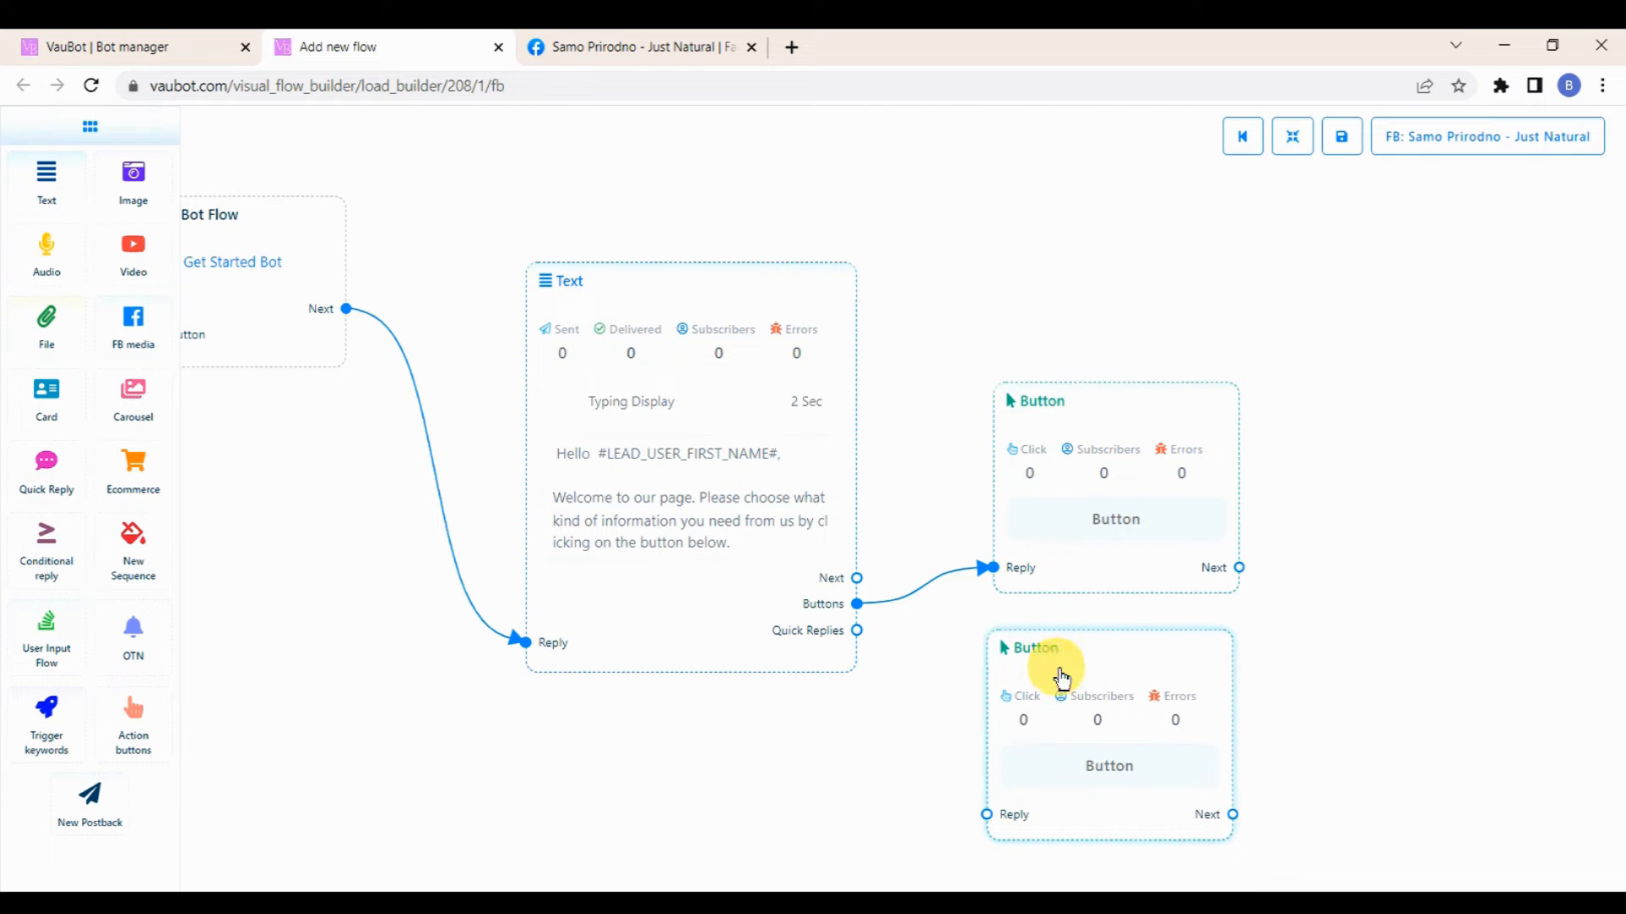
drag(859, 606, 986, 815)
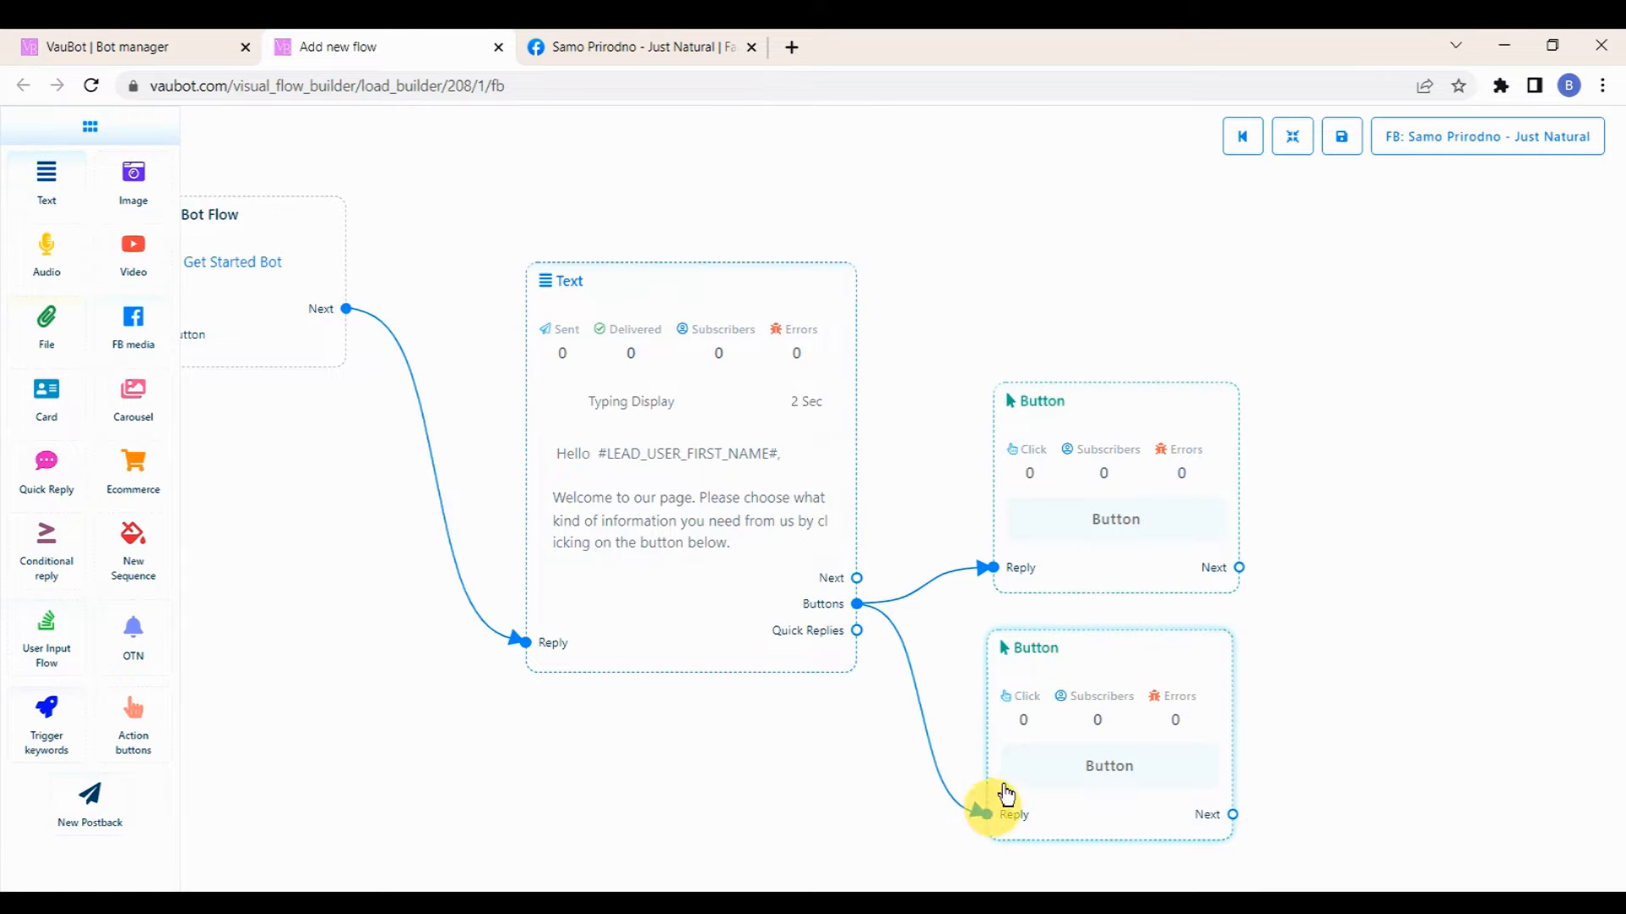
drag(1080, 454, 1083, 394)
drag(1099, 659, 1111, 607)
Step: Set the first button's text to "Pre - Sale Question" with button type New postback
double_click(1085, 337)
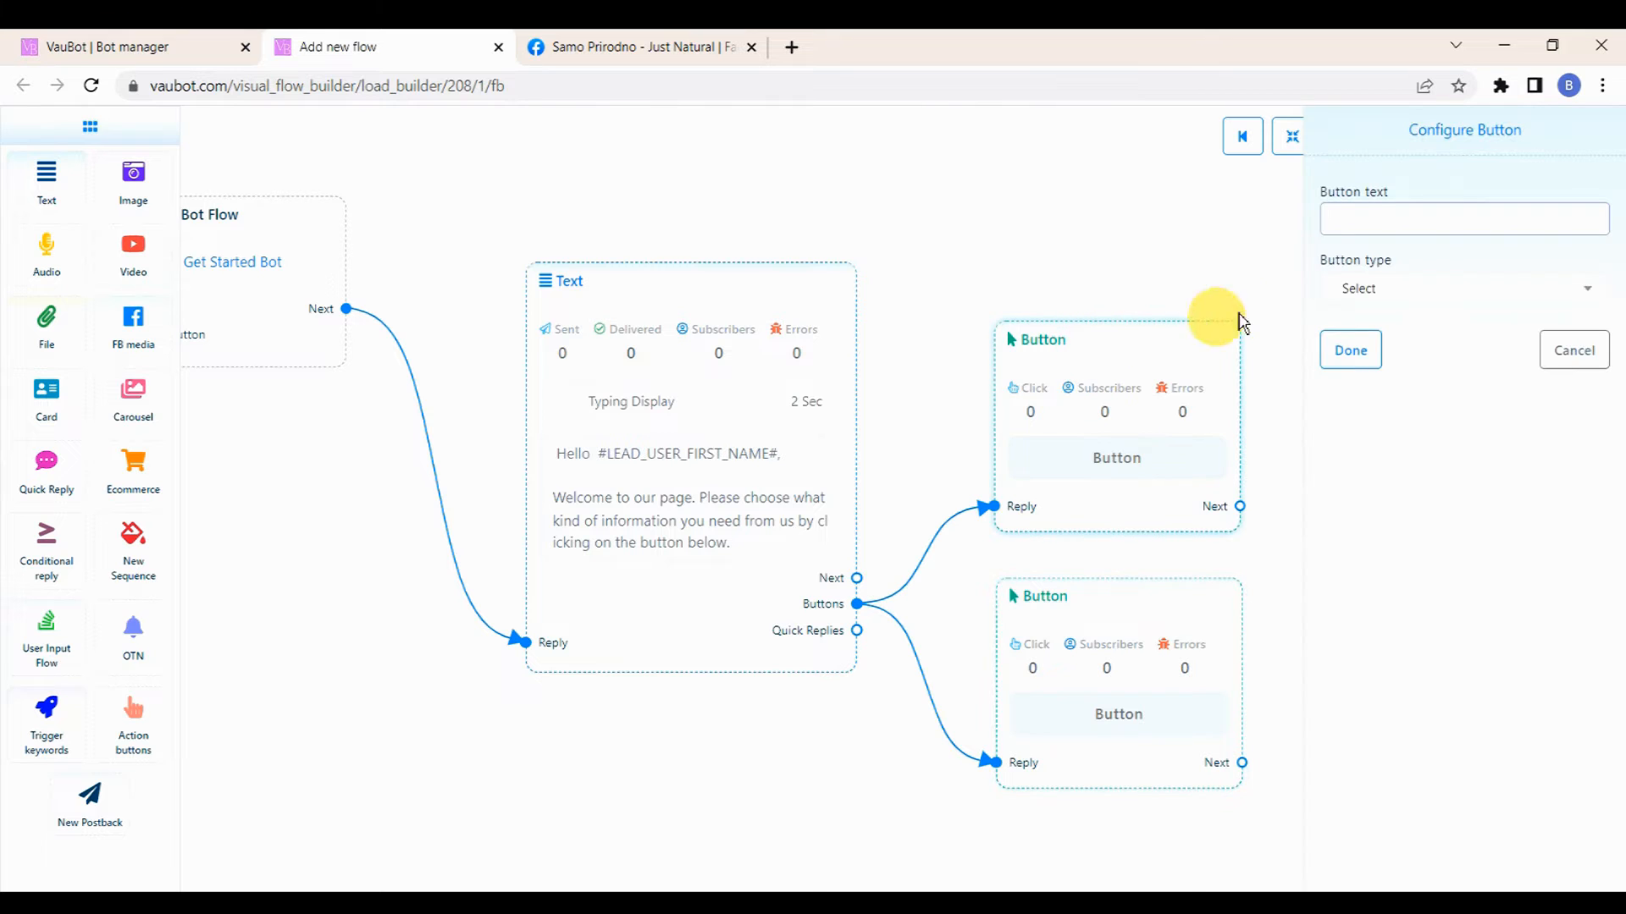
click(1376, 224)
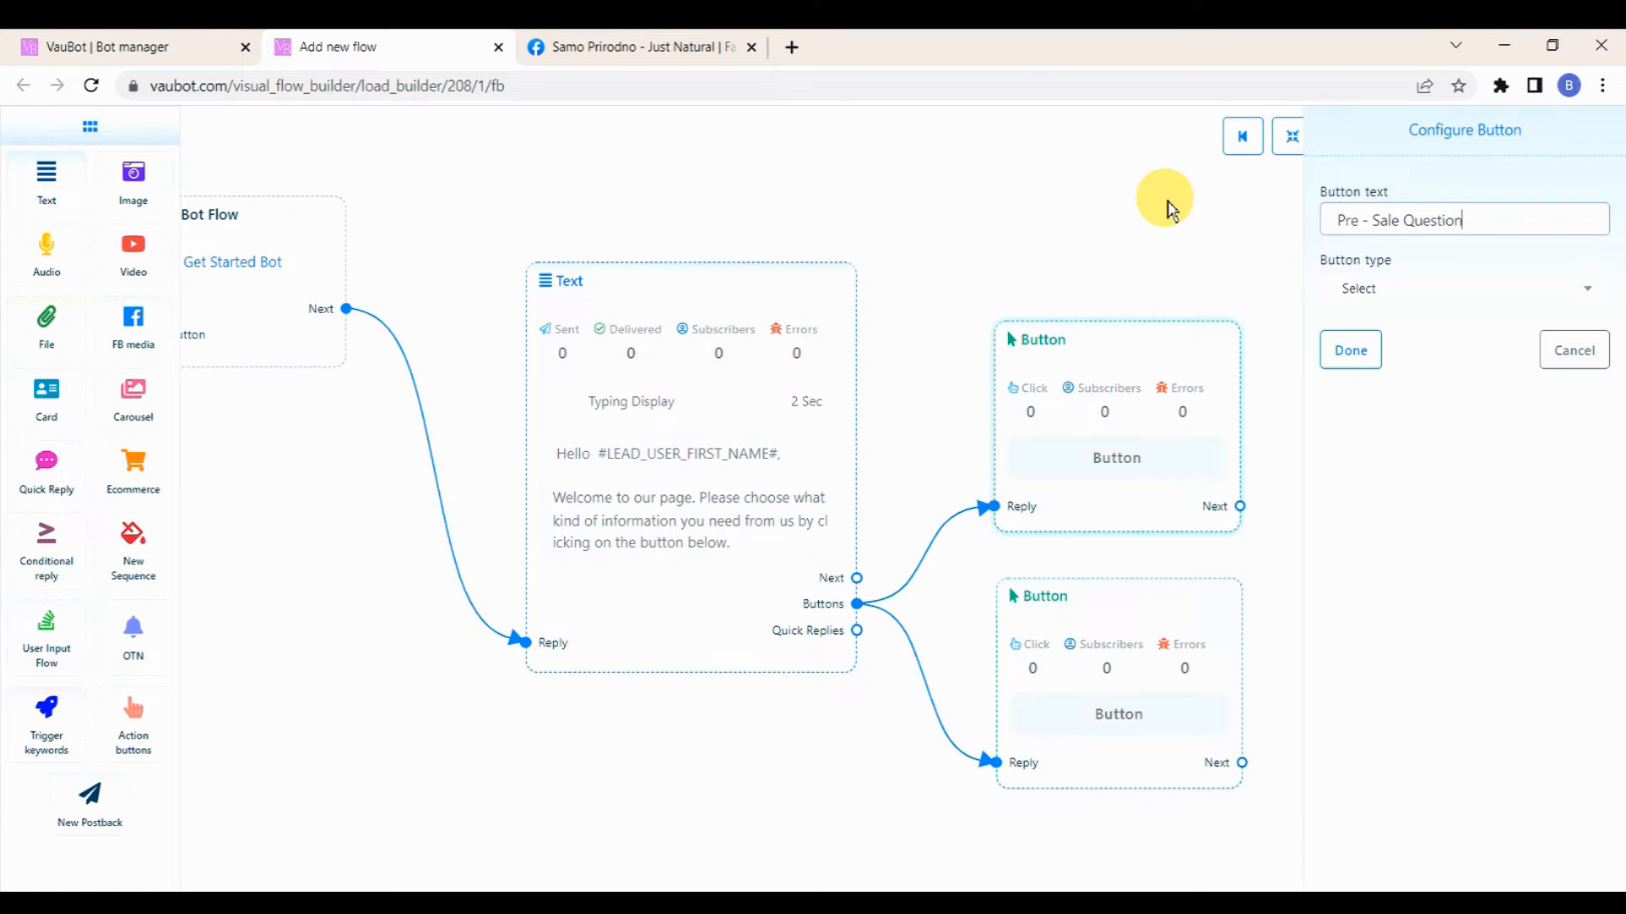
click(1405, 290)
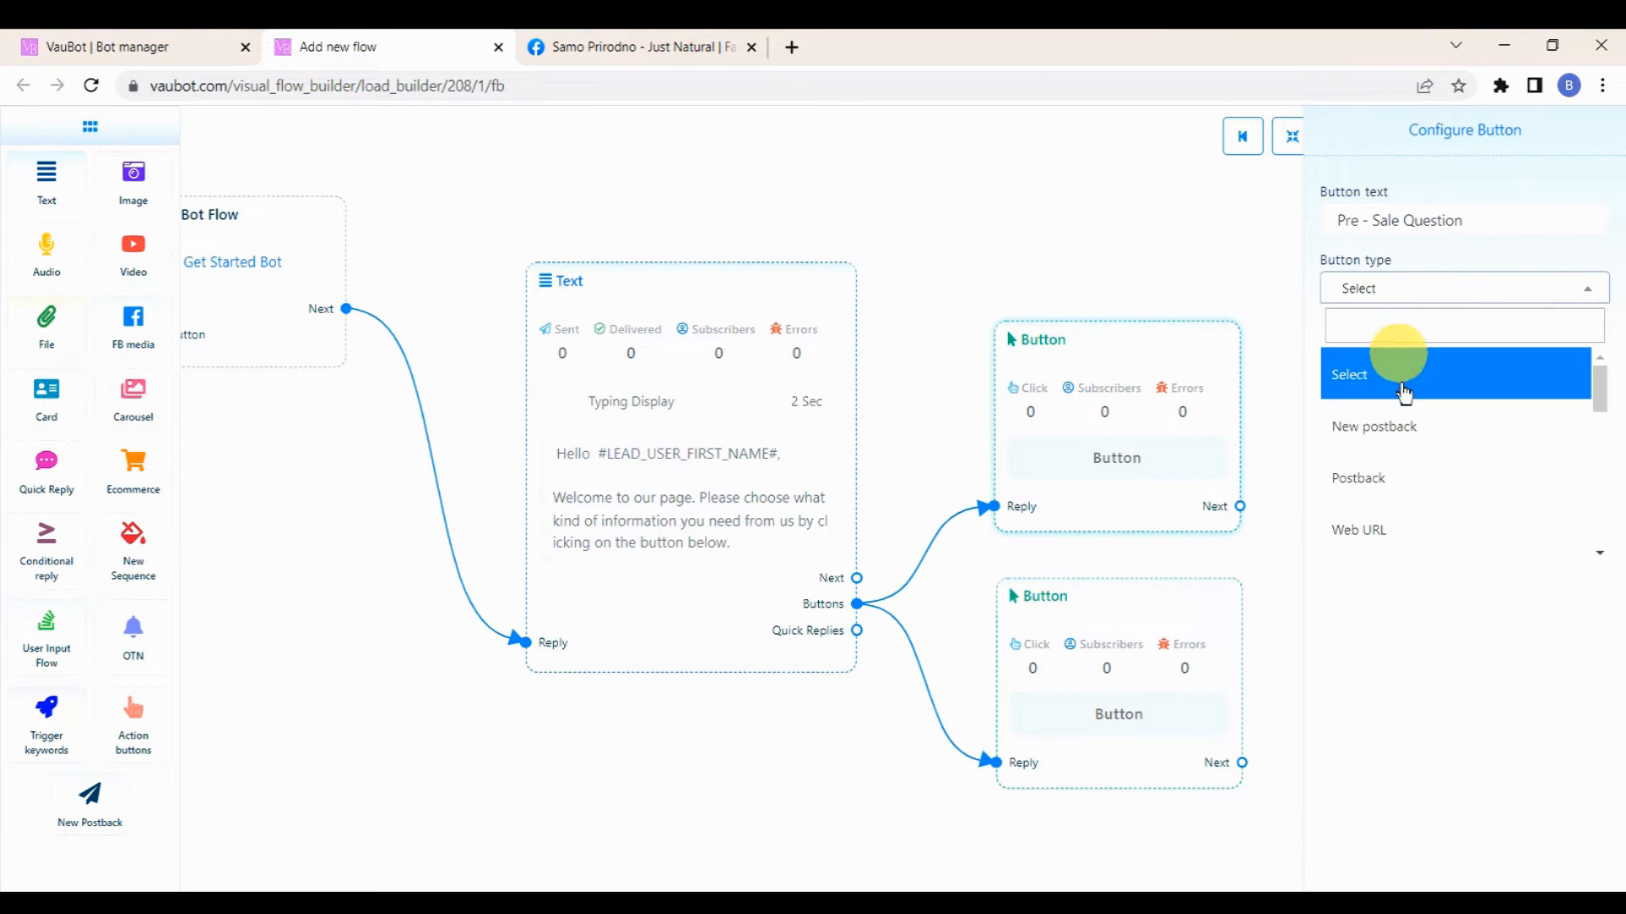
click(1390, 425)
click(1346, 350)
Step: Title the linked New Postback node "Pre Sale Post Back"
drag(1414, 537, 1154, 500)
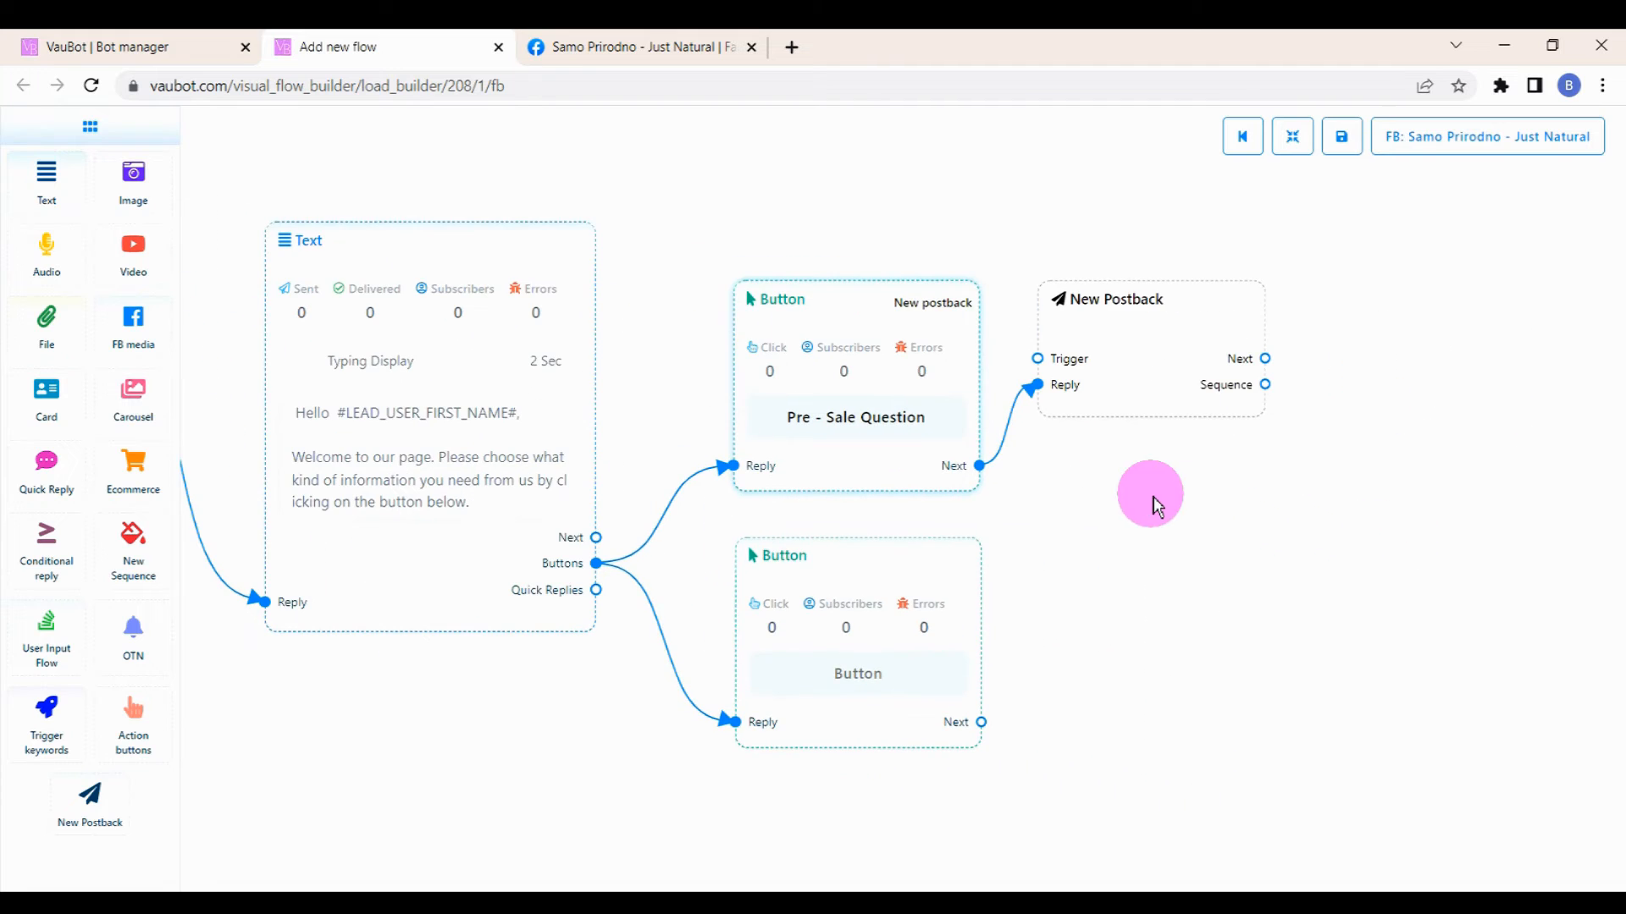
double_click(1147, 320)
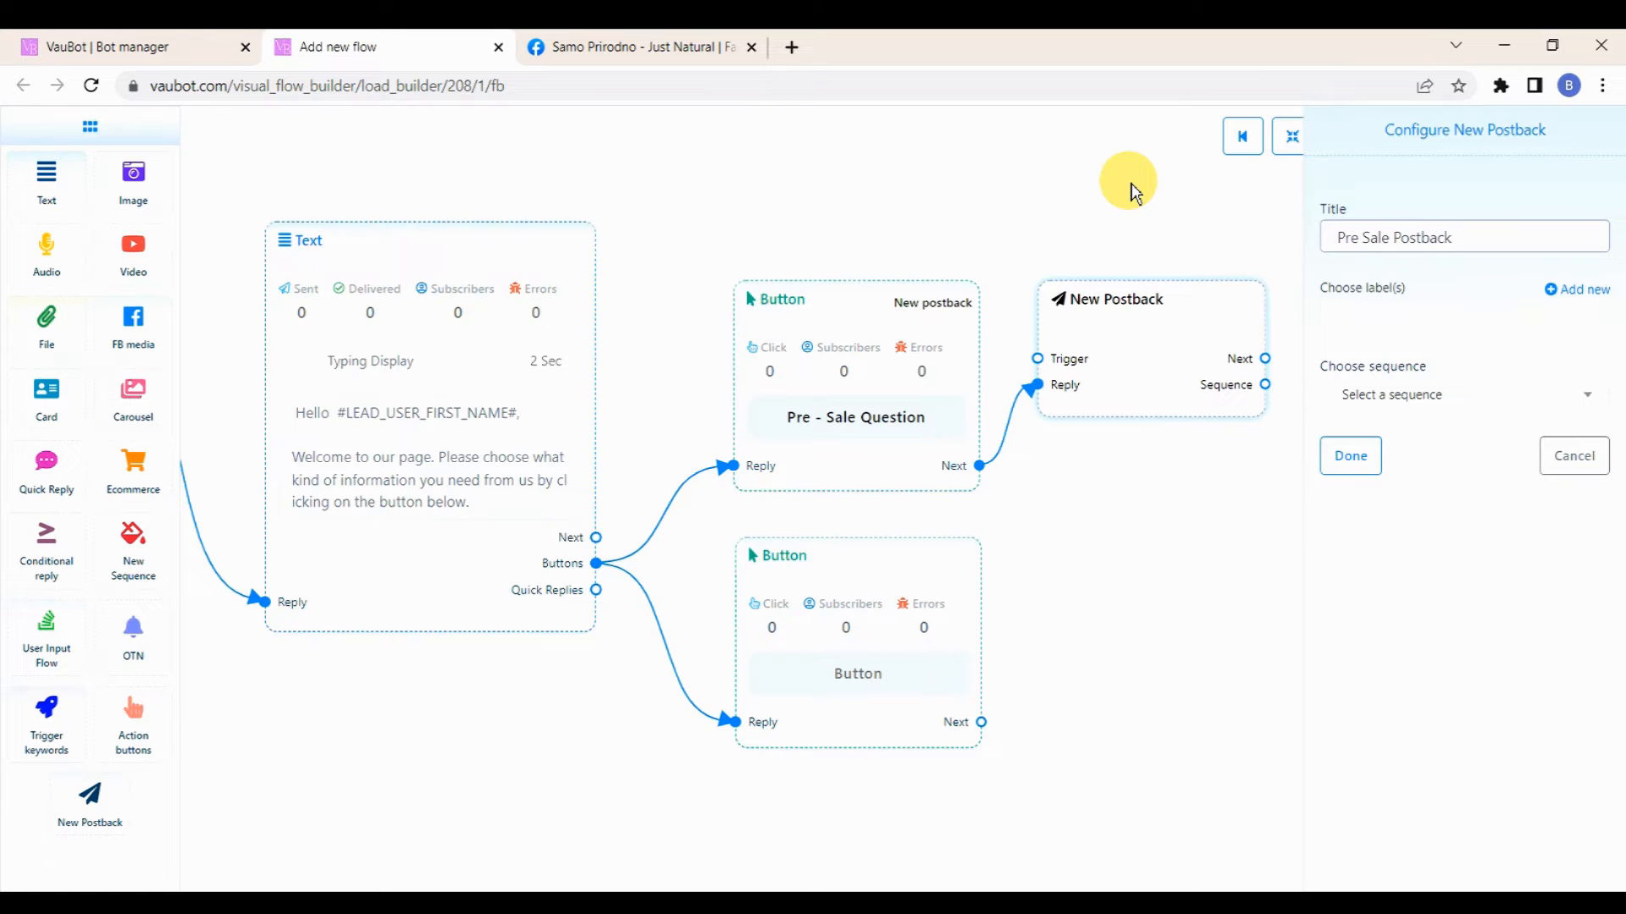
right_click(1418, 238)
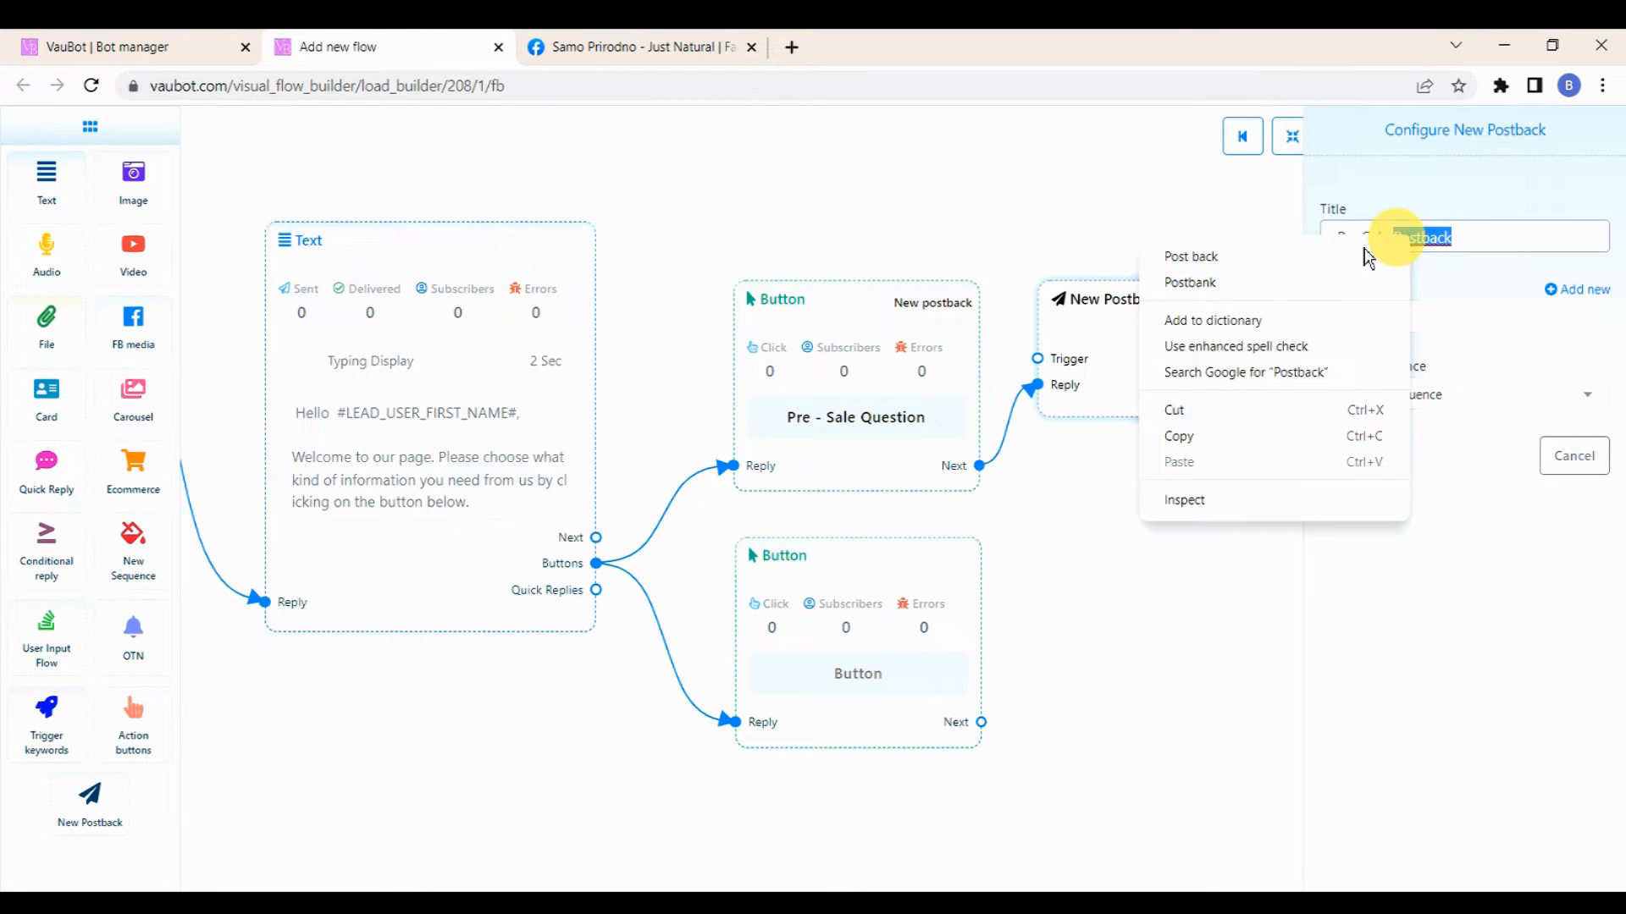
click(1300, 259)
click(1351, 456)
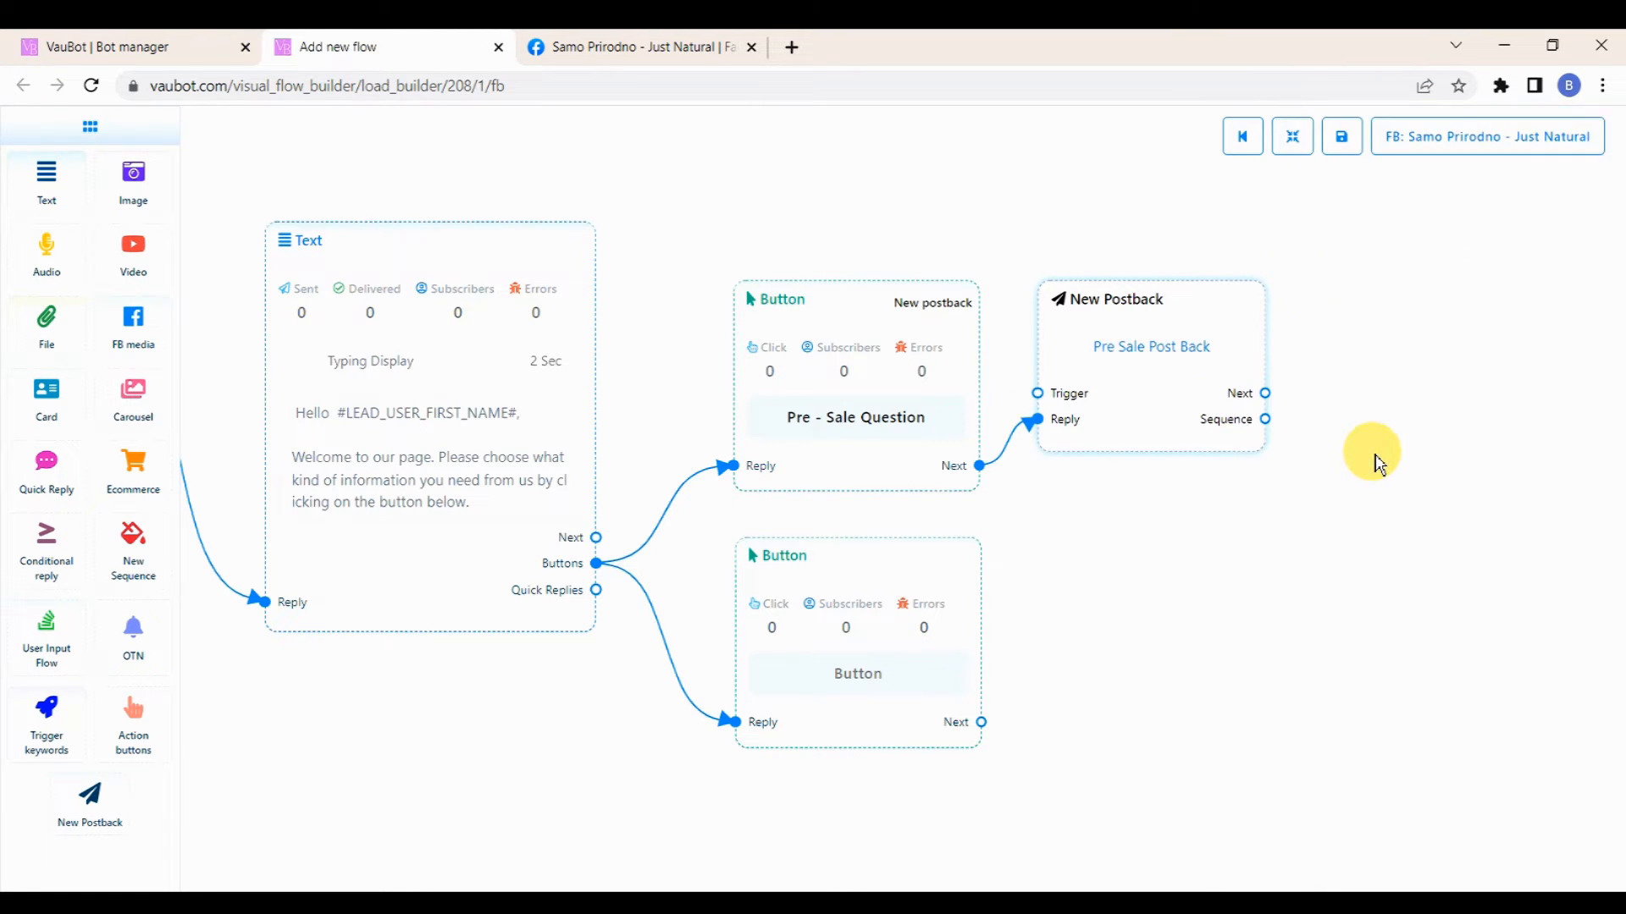
Step: Add a Text node connected to the New Postback node's Next output
drag(1379, 461, 1245, 450)
drag(1128, 388, 1152, 342)
click(1328, 339)
drag(1259, 363, 1197, 291)
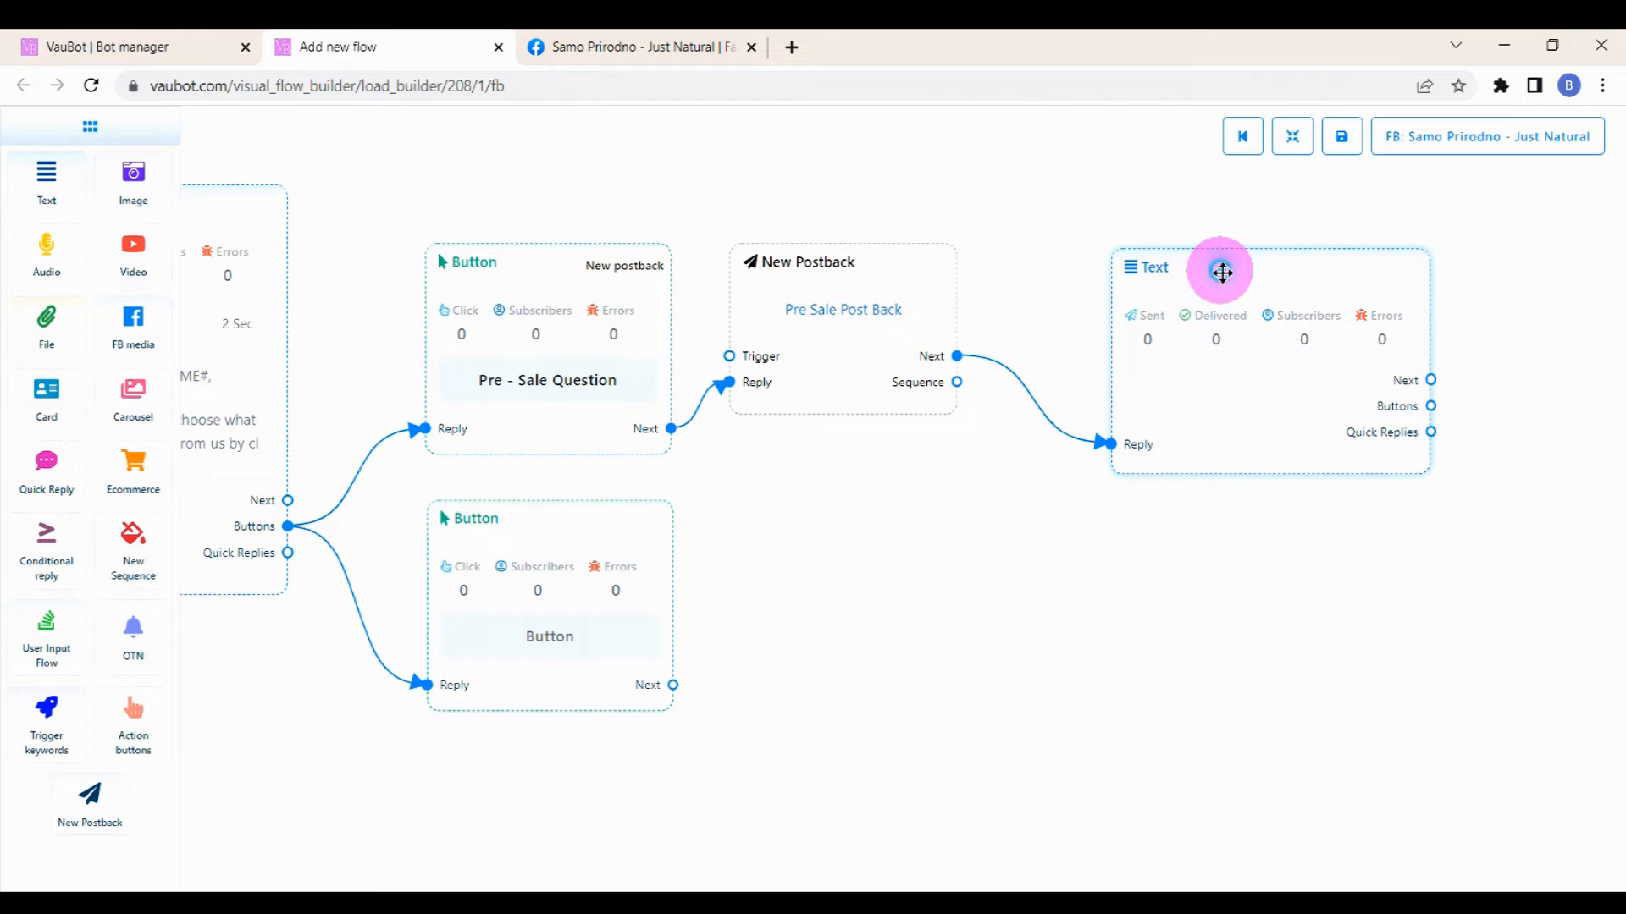
Step: Set the reply text to "Pre Sale Answer!" with typing display on and a 1 sec delay
double_click(1222, 273)
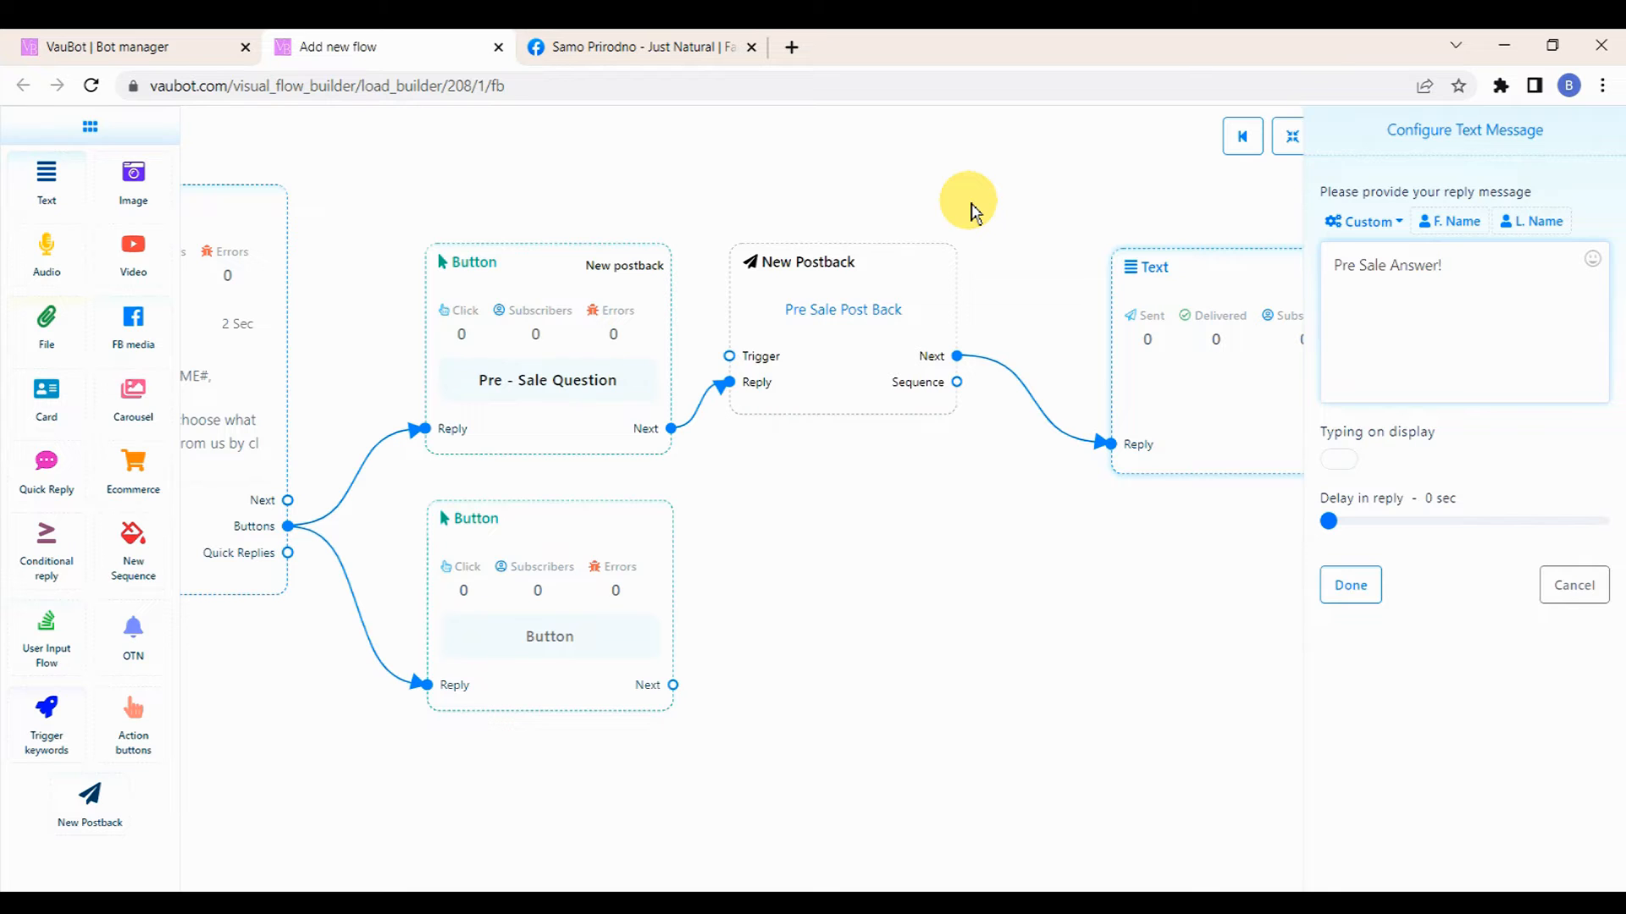
click(1339, 460)
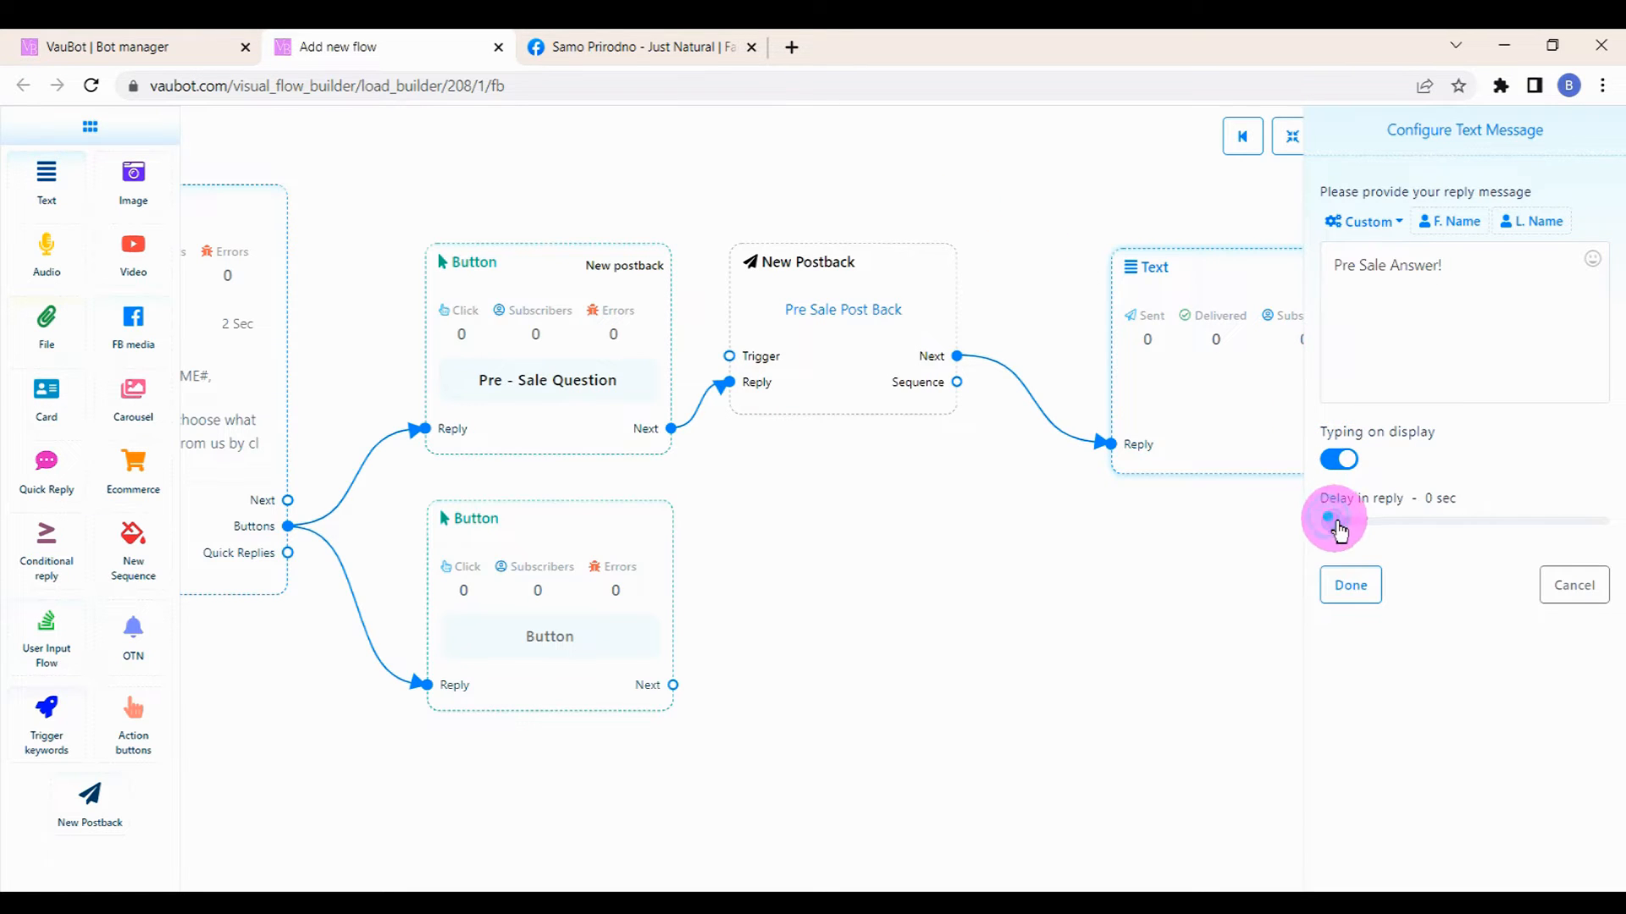
drag(1338, 529, 1347, 527)
click(1351, 586)
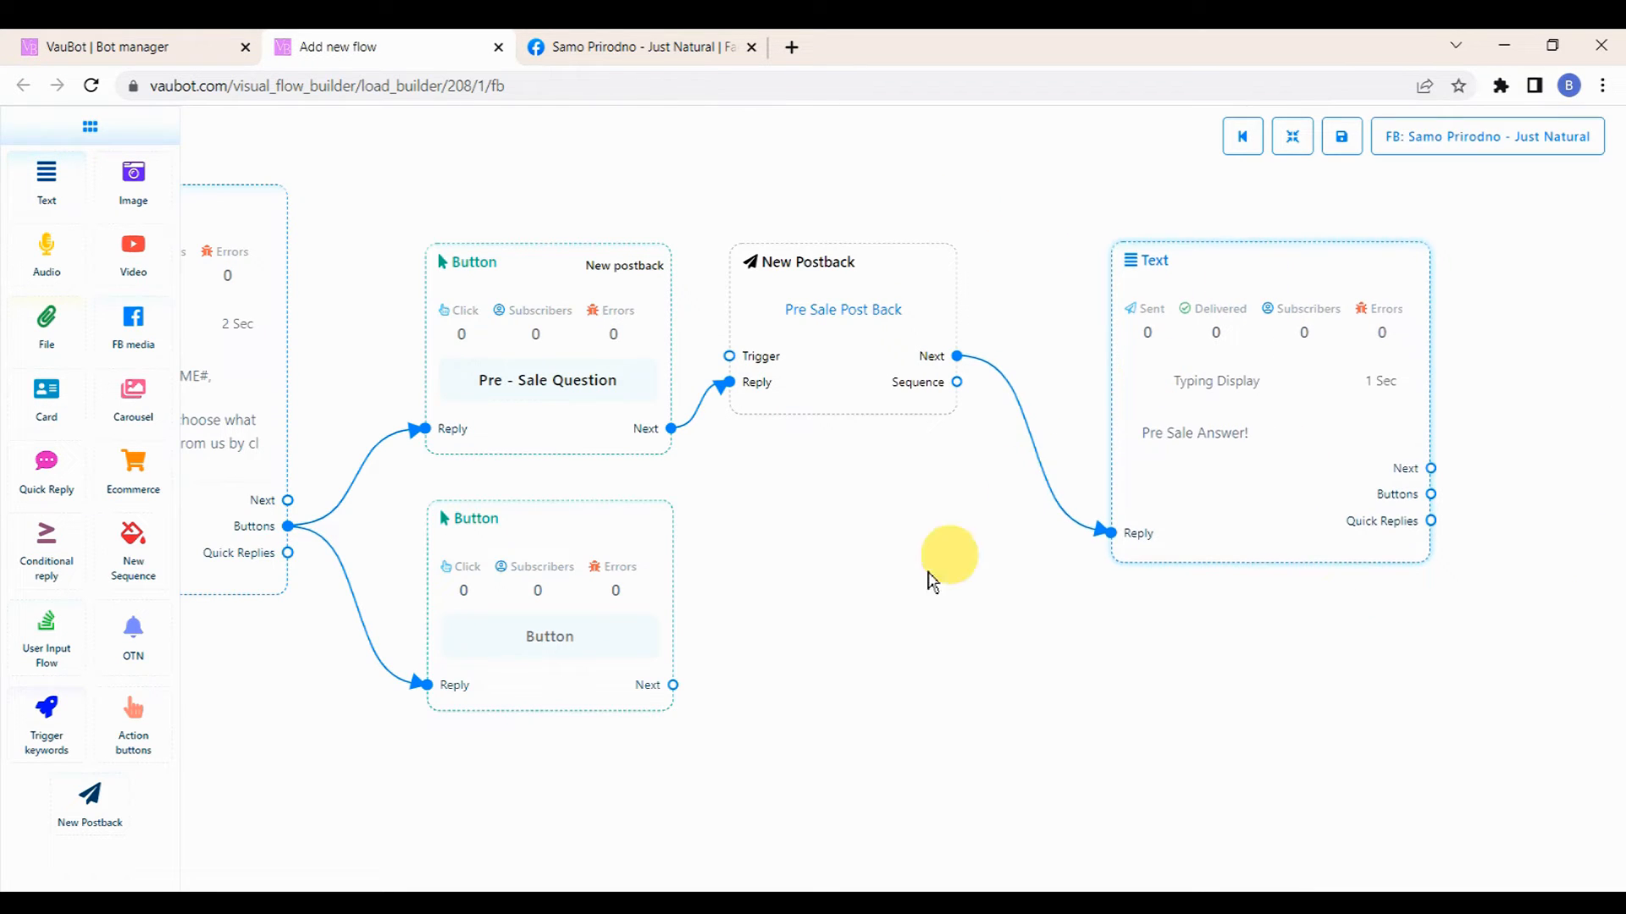
drag(824, 611, 1101, 580)
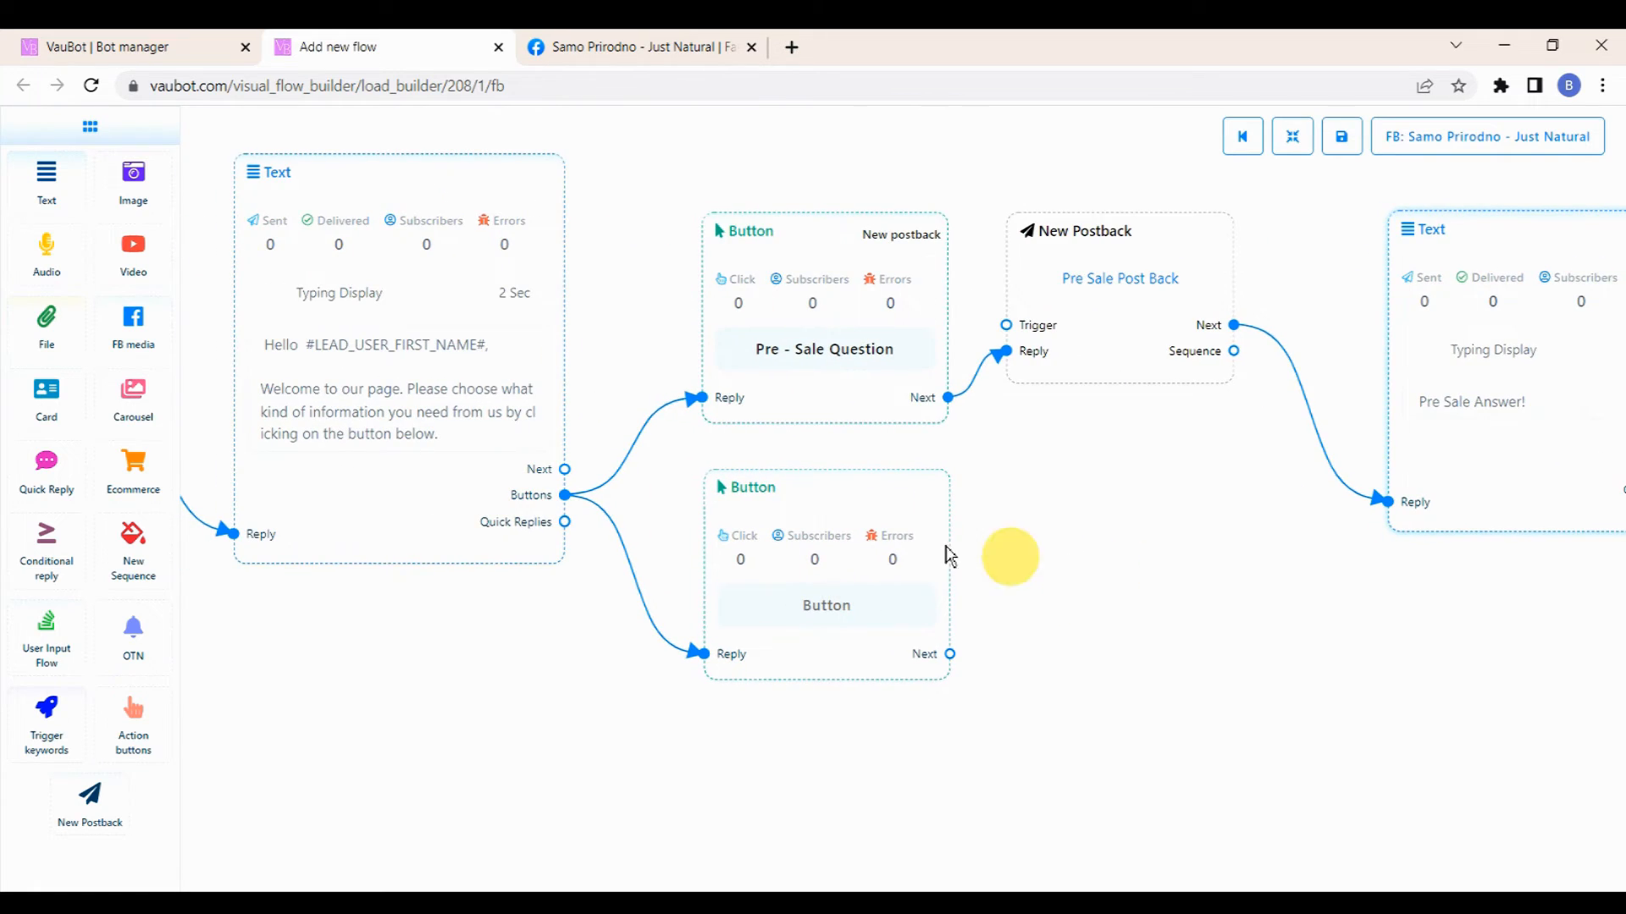
double_click(833, 501)
click(1385, 209)
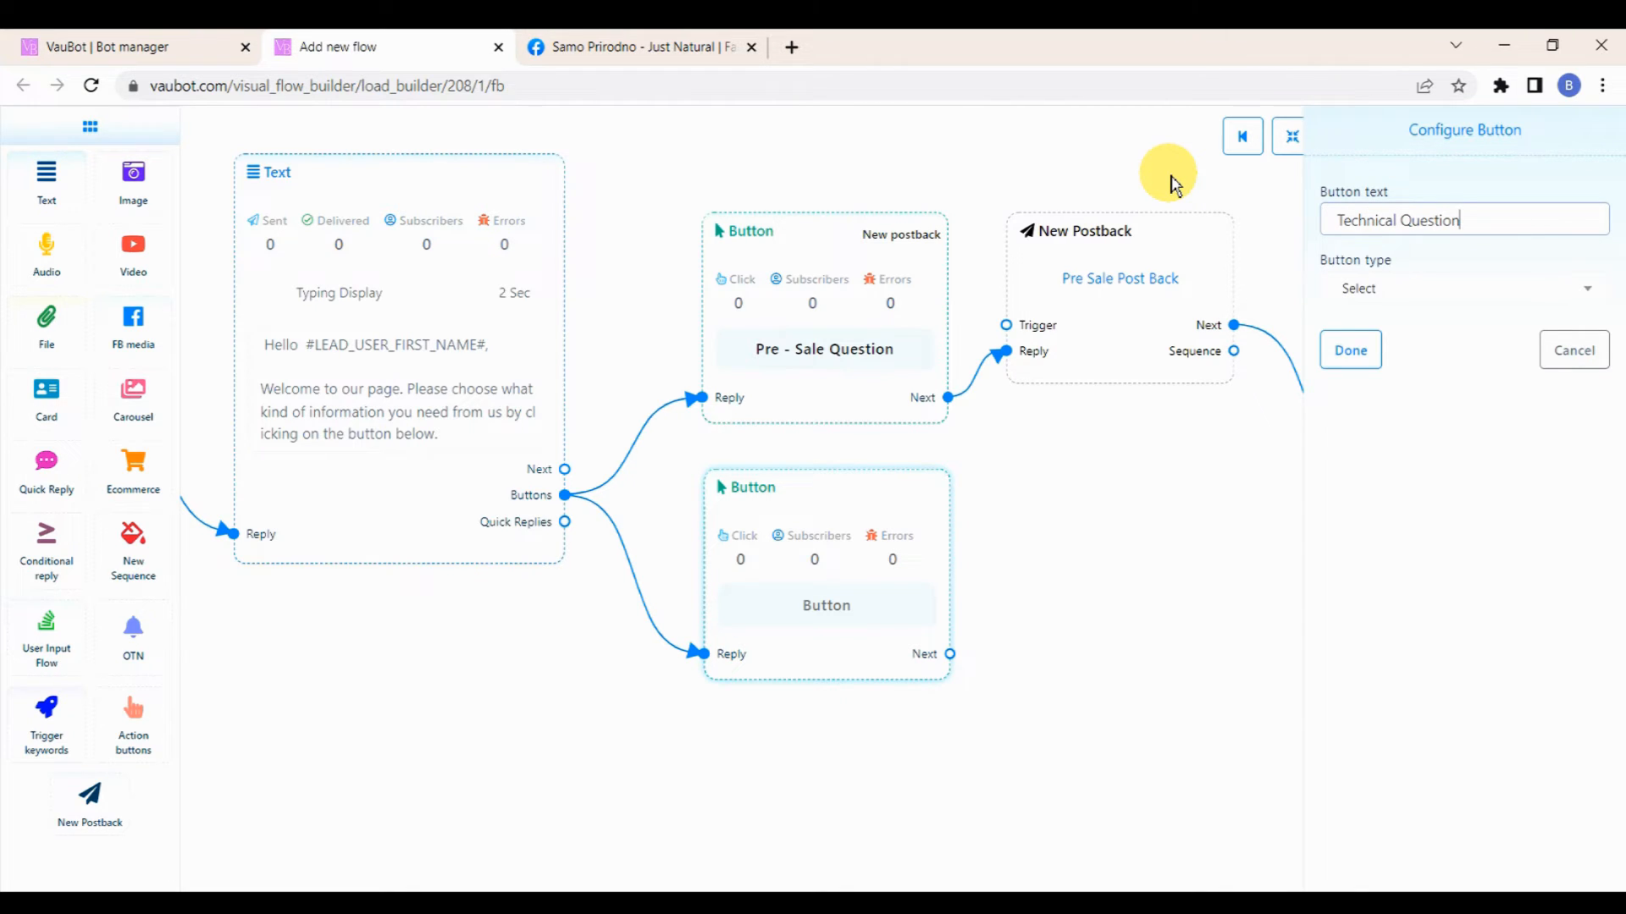
click(1500, 291)
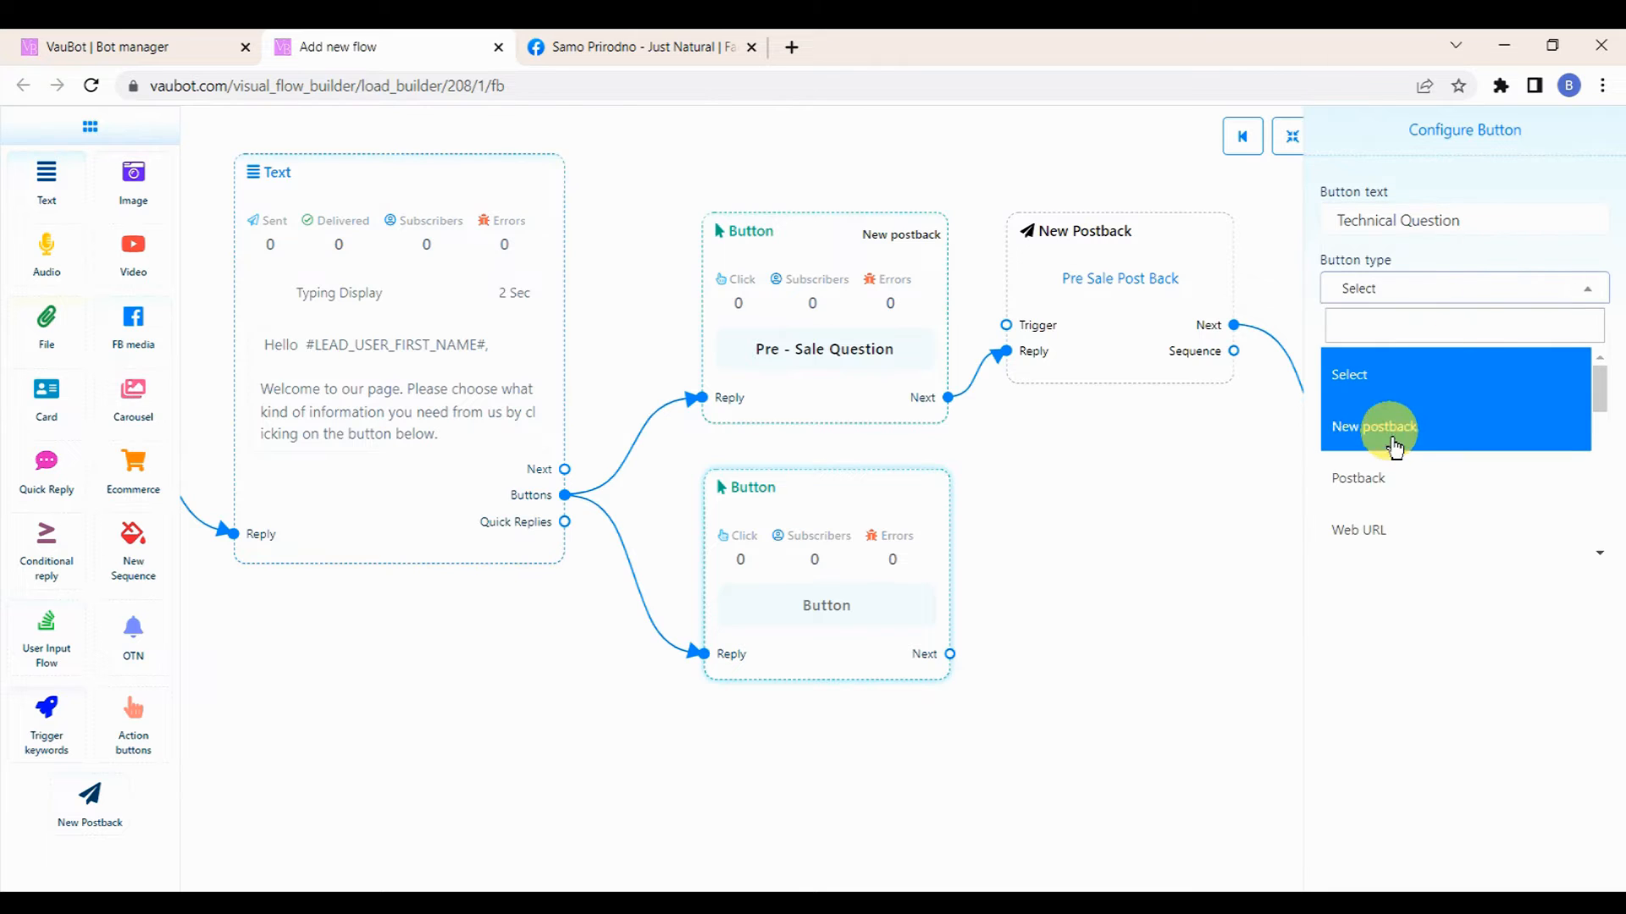
scroll(1393, 482, down, 1)
click(1395, 484)
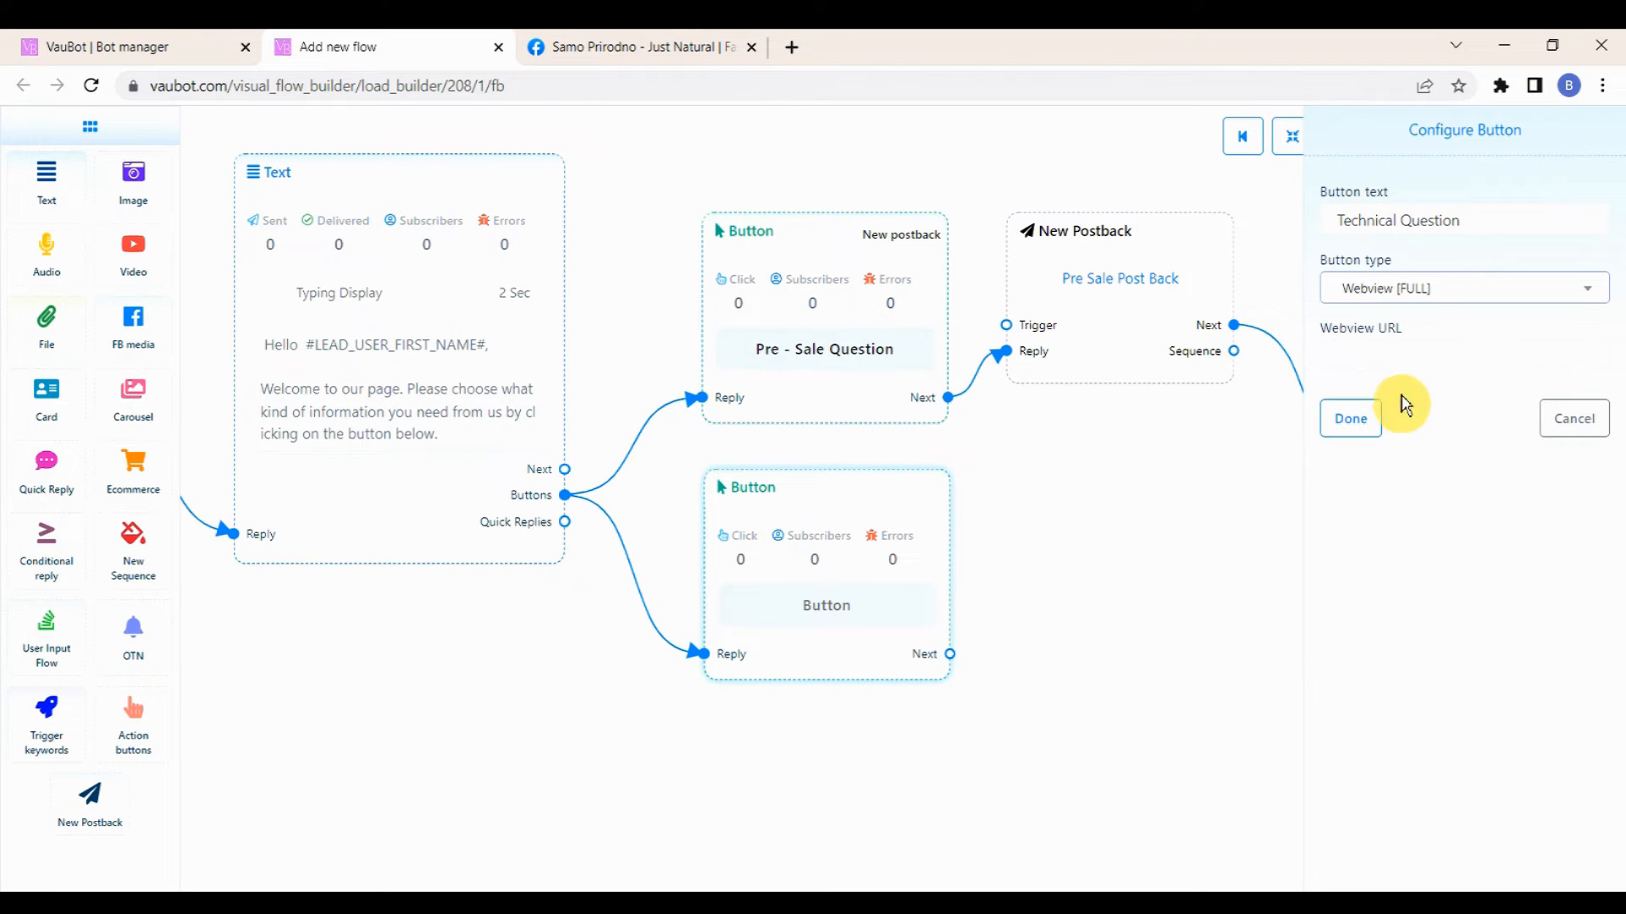
click(1397, 356)
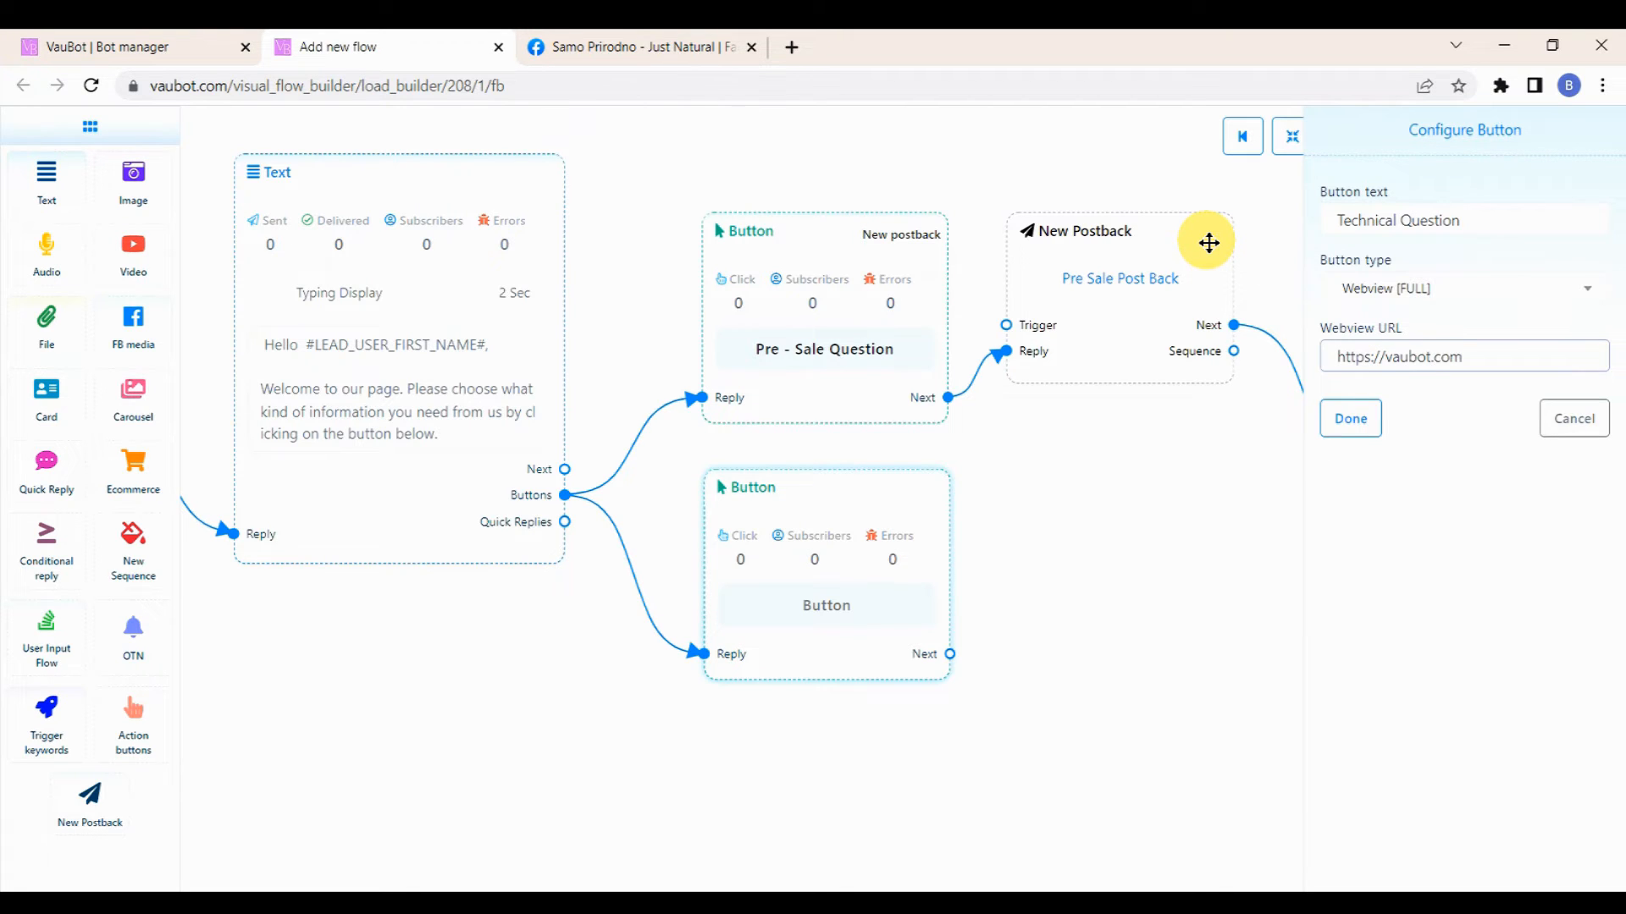
click(1352, 419)
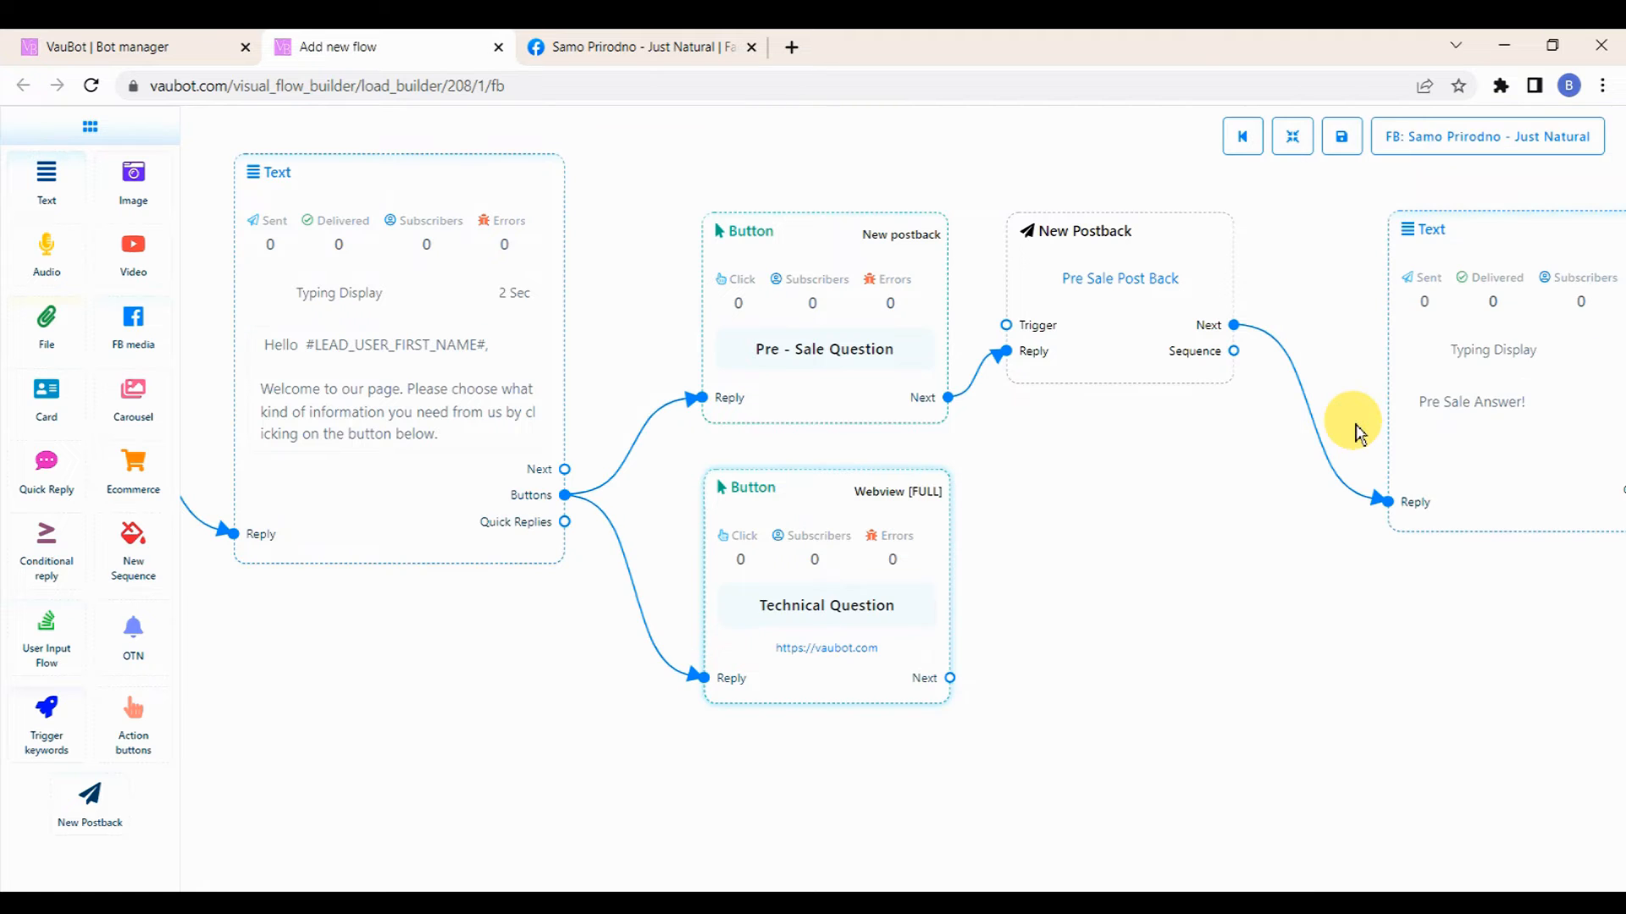
Step: Fit the whole flow into view and save the flow
scroll(1259, 432, down, 4)
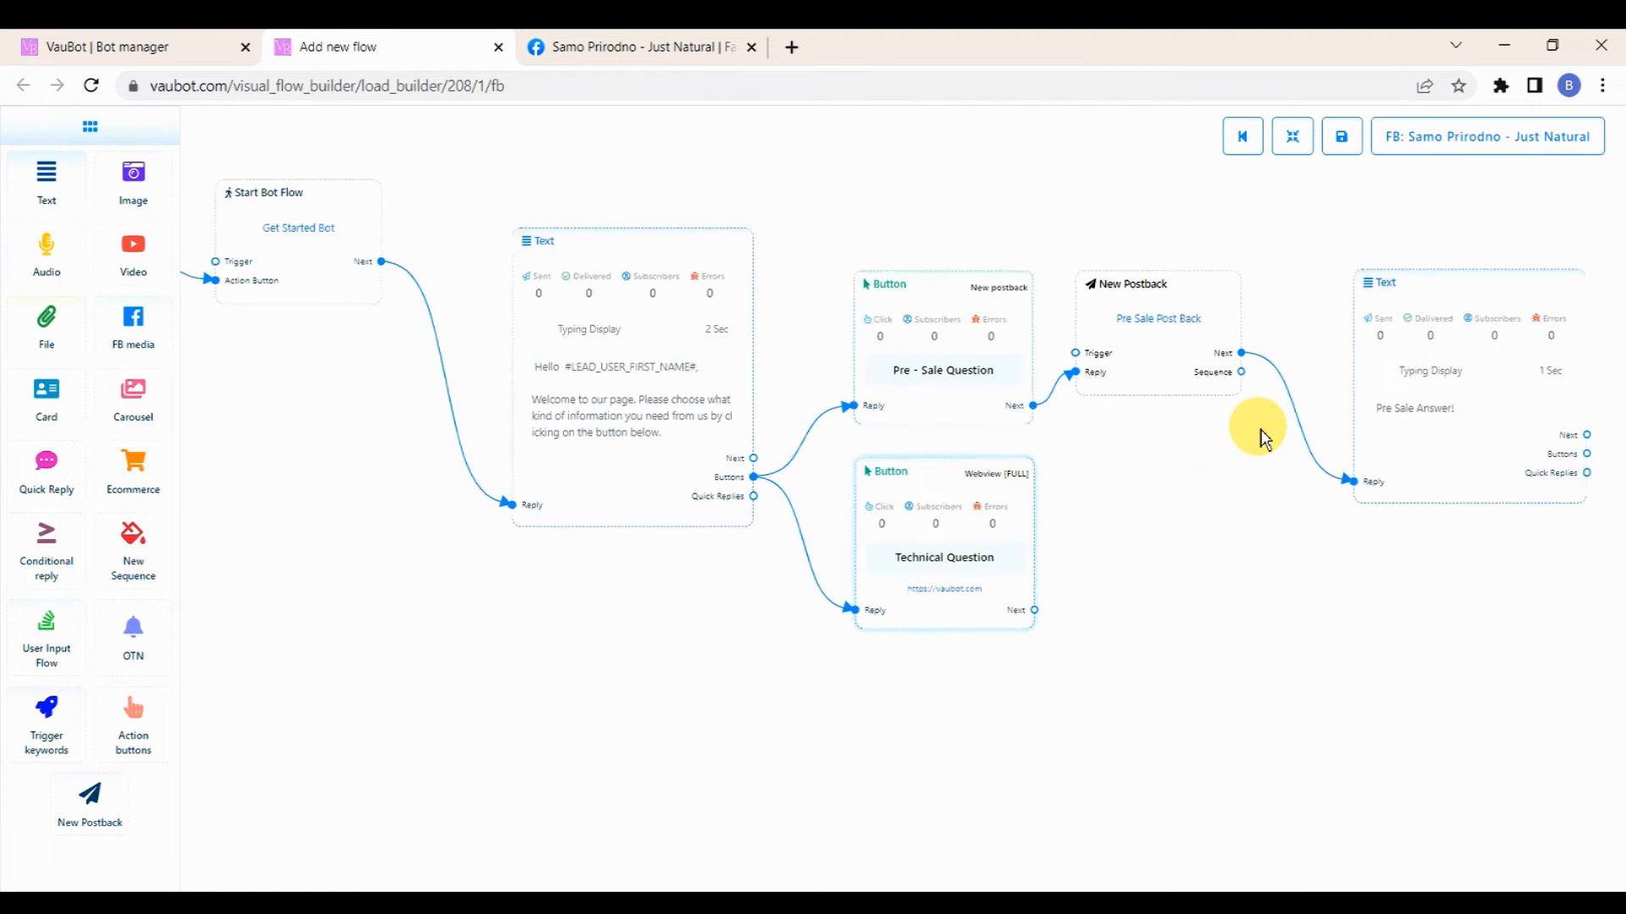
click(1290, 137)
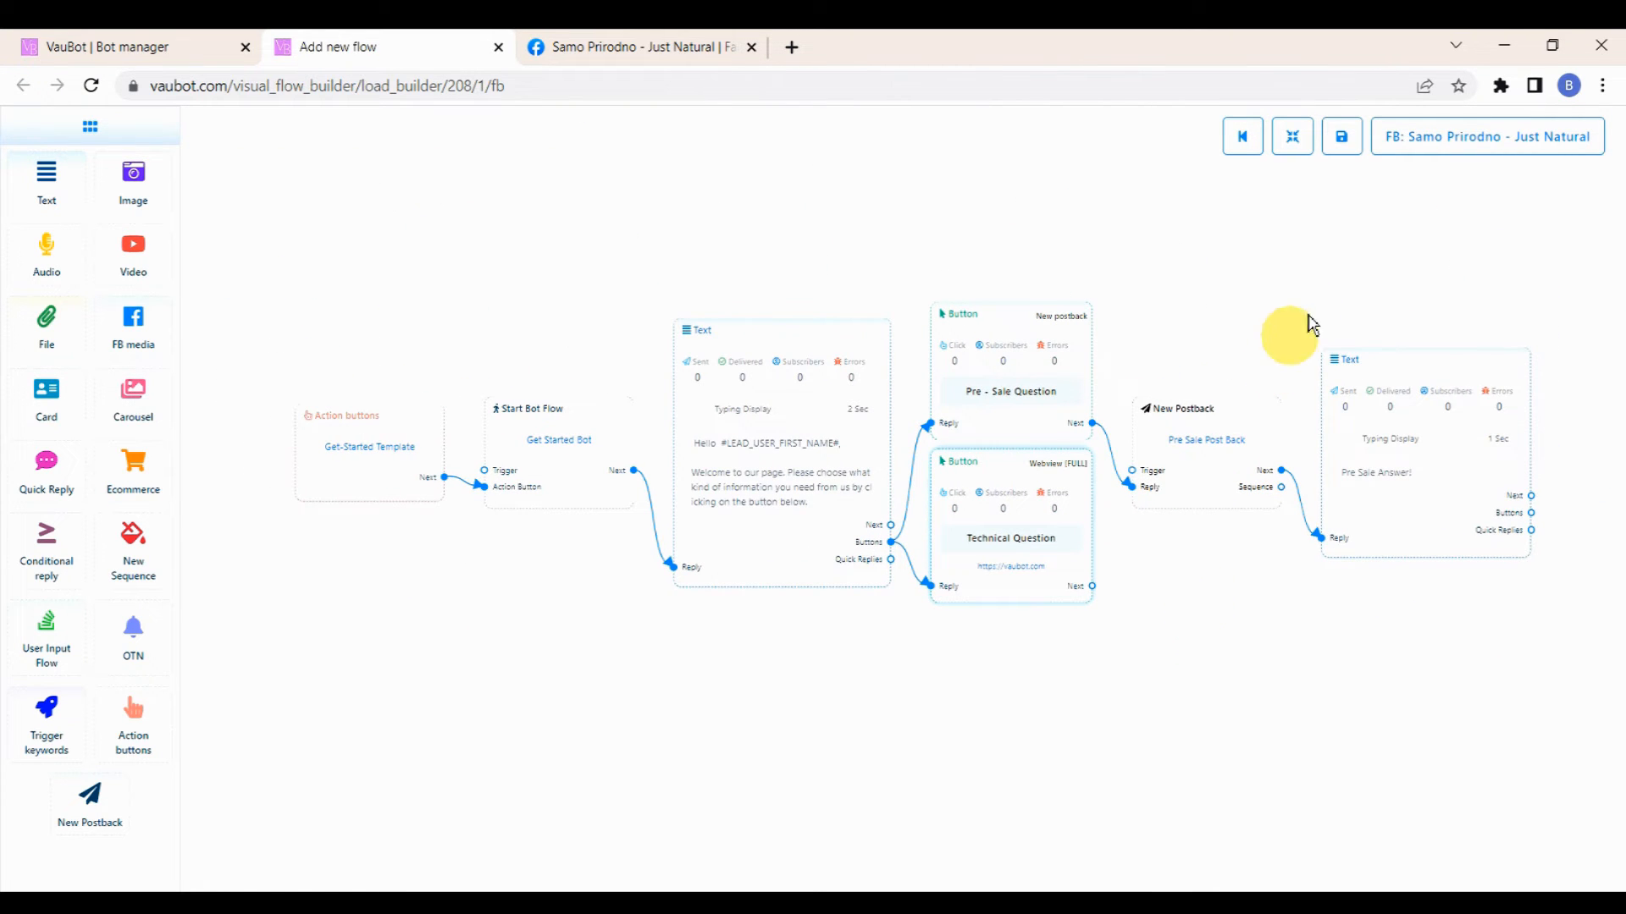
click(1340, 140)
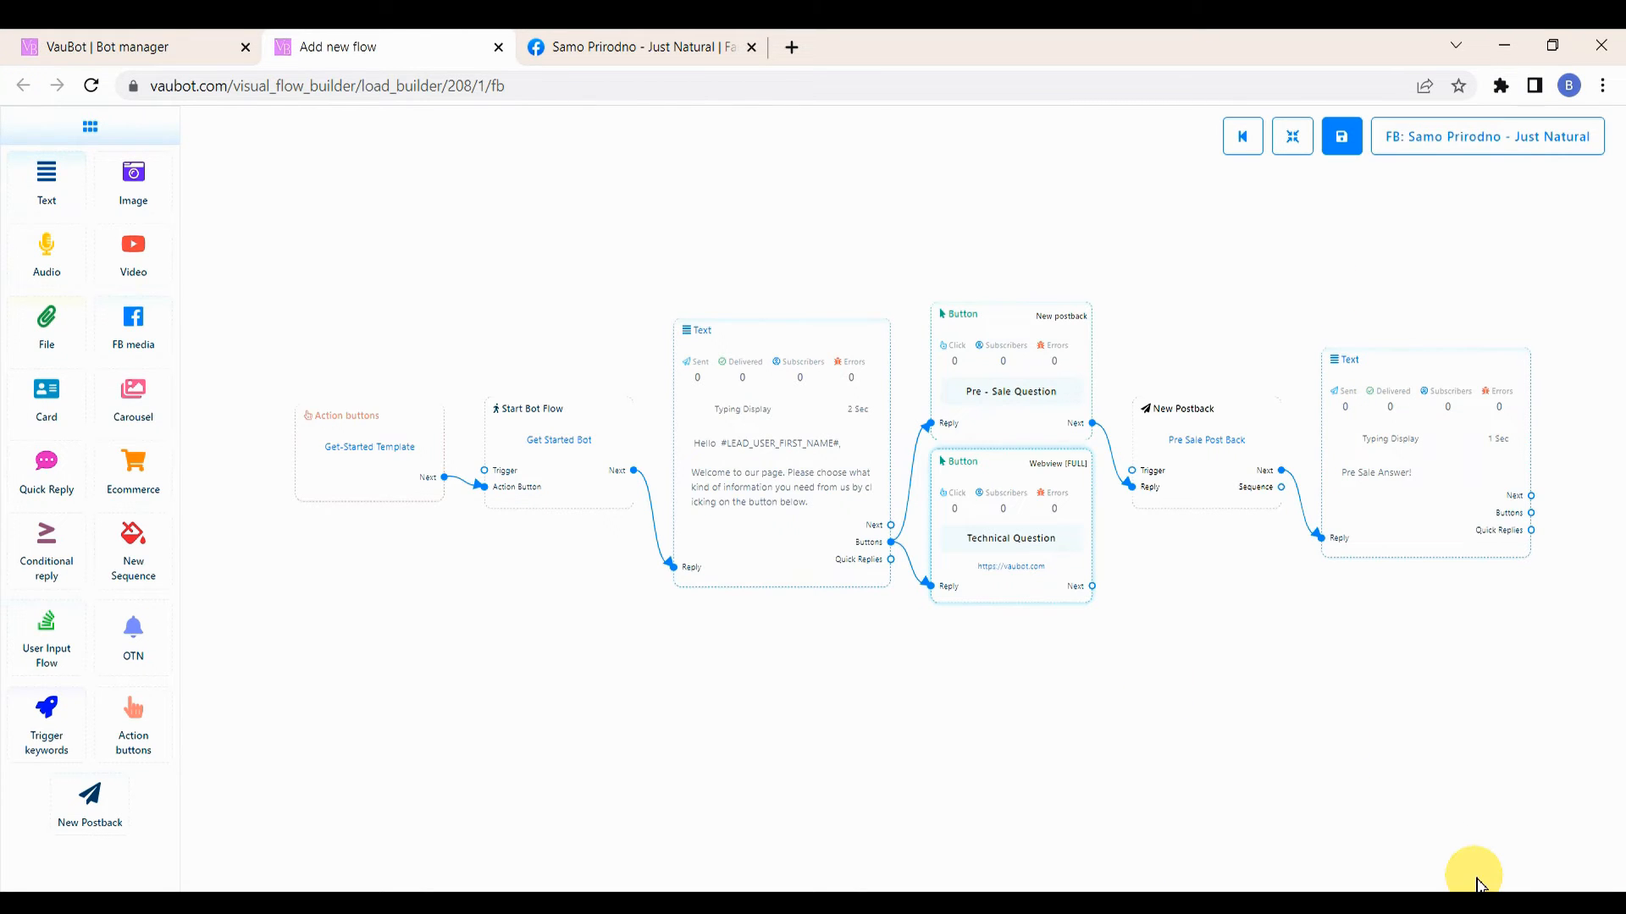
Step: Test the bot in the page's Messenger chat by starting it and choosing the Pre - Sale Question button
click(659, 46)
click(1197, 362)
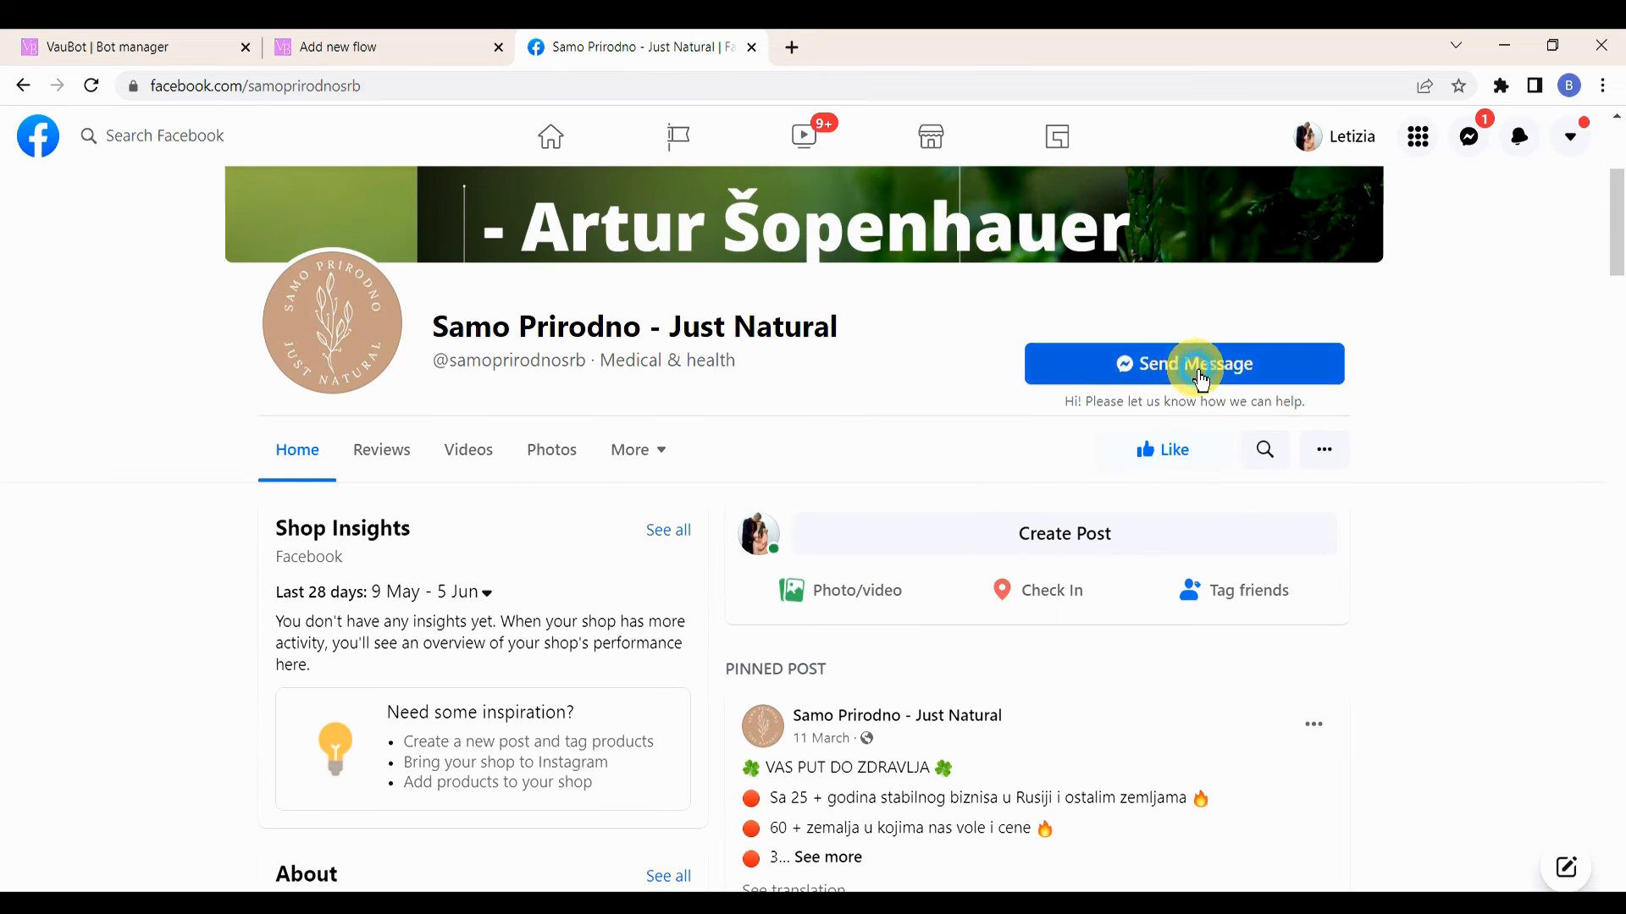
click(1377, 826)
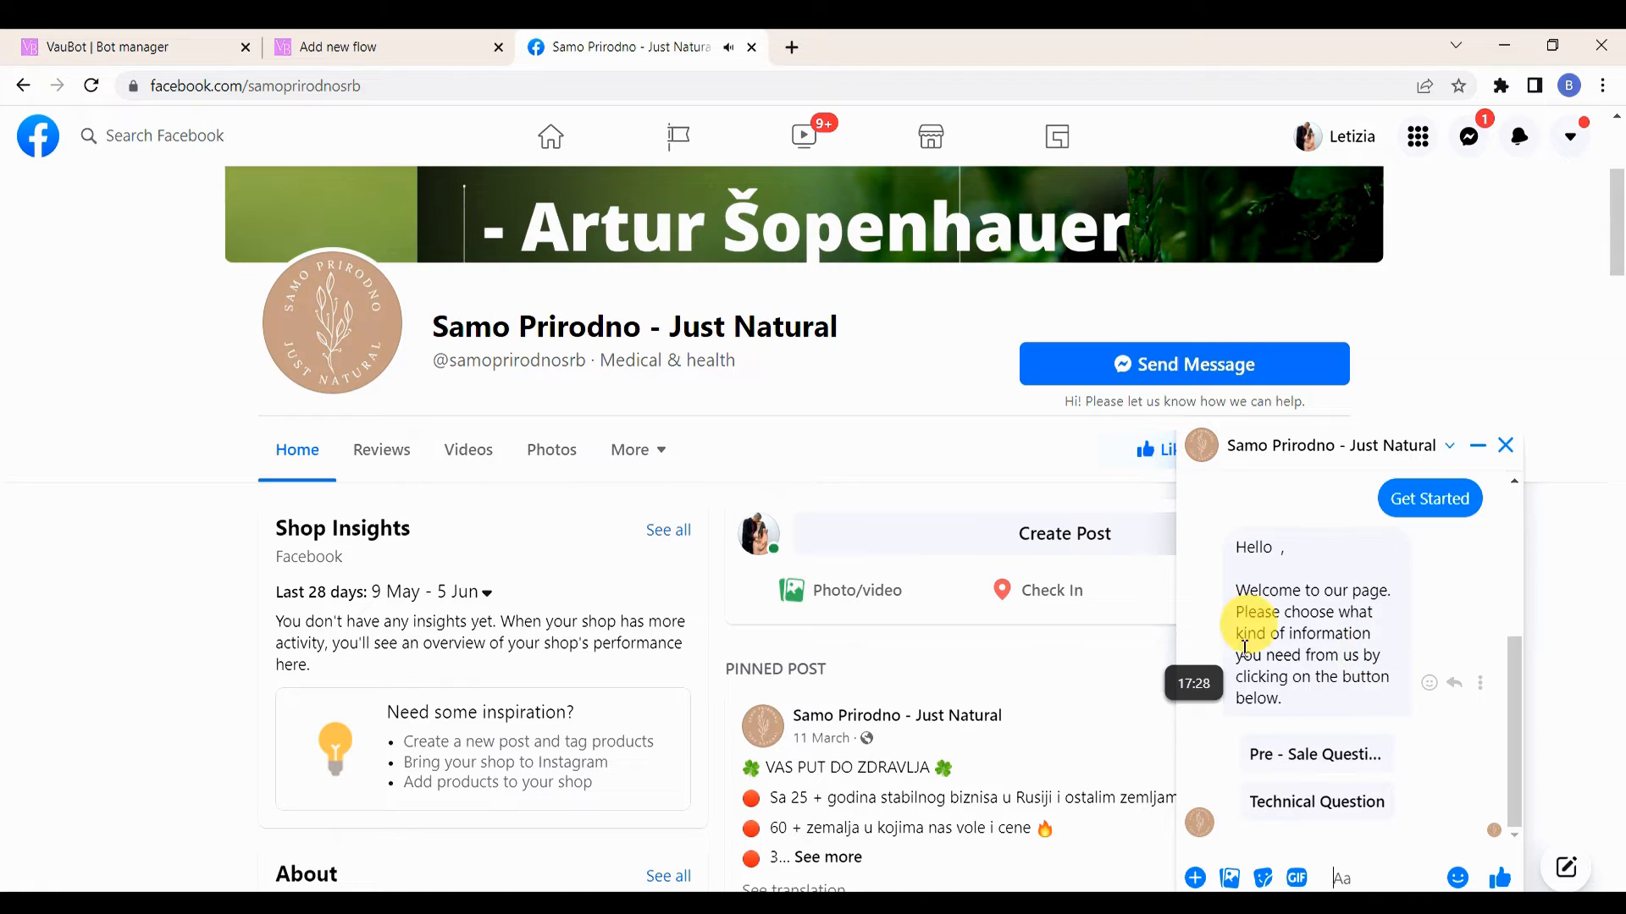
click(1285, 771)
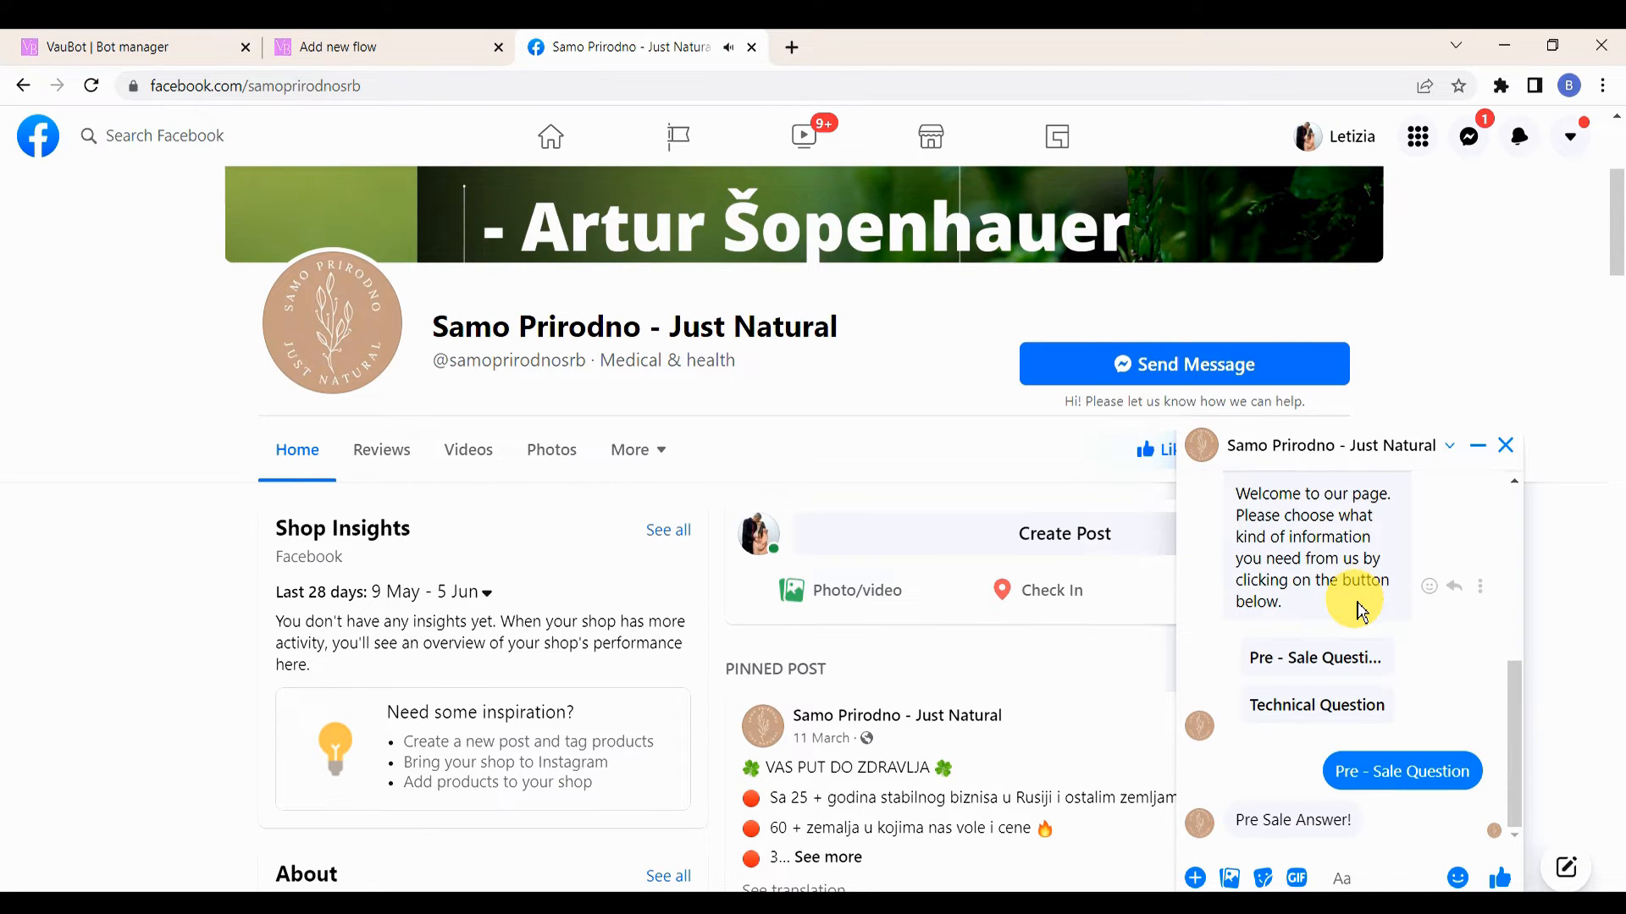
Step: Open the Technical Question webview in the chat, browse it, then close it and the chat window
click(1326, 719)
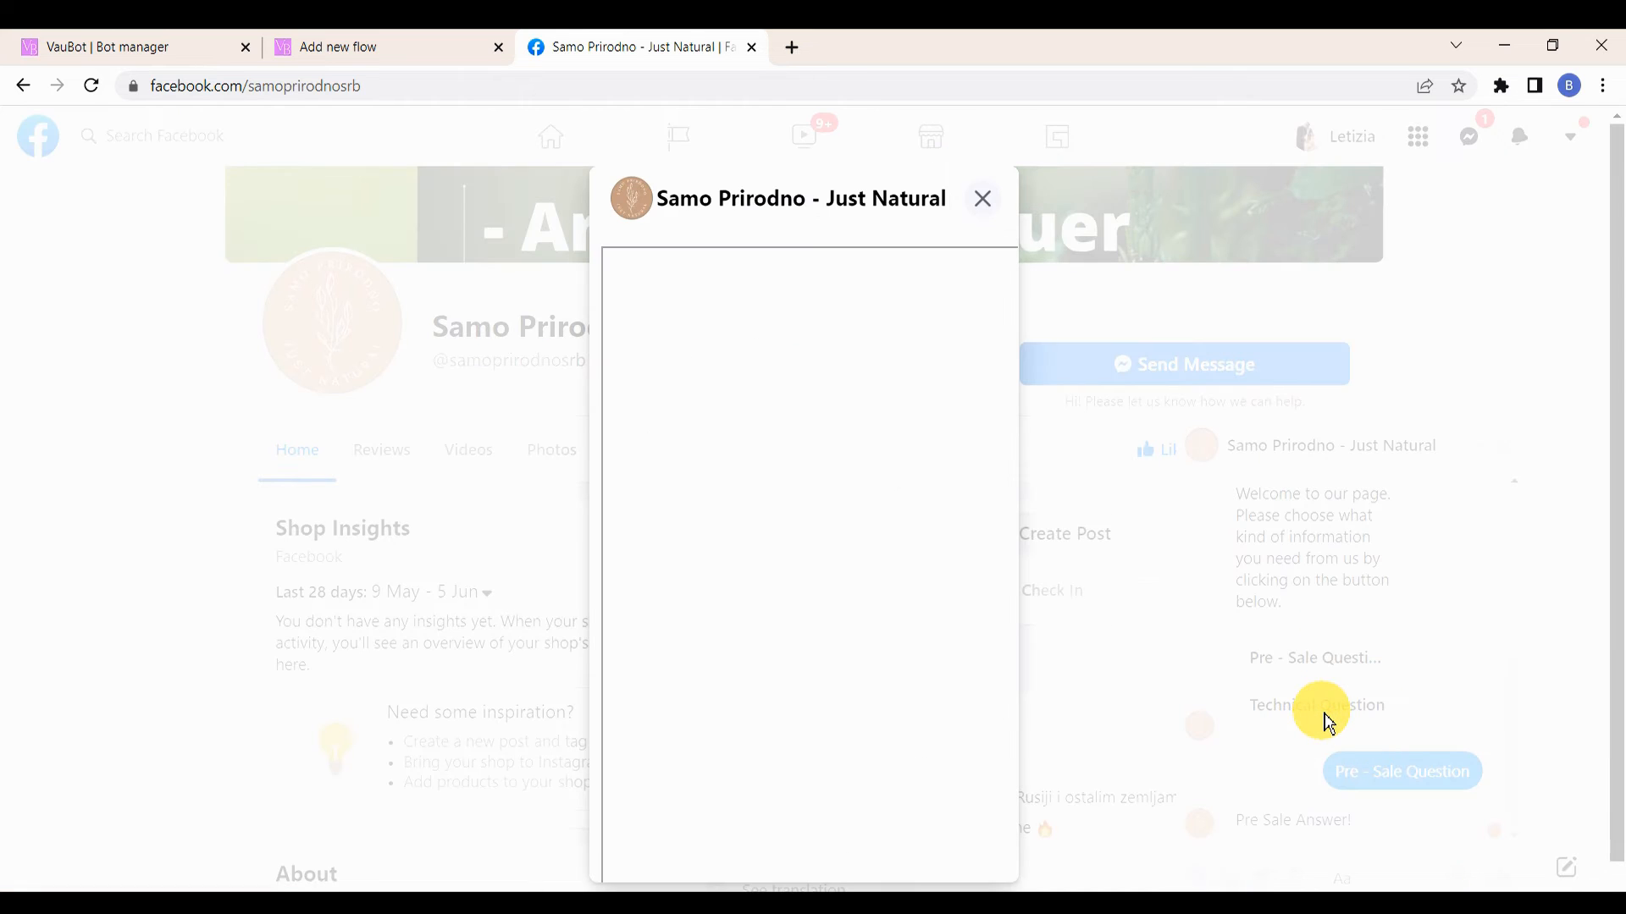
scroll(719, 461, down, 10)
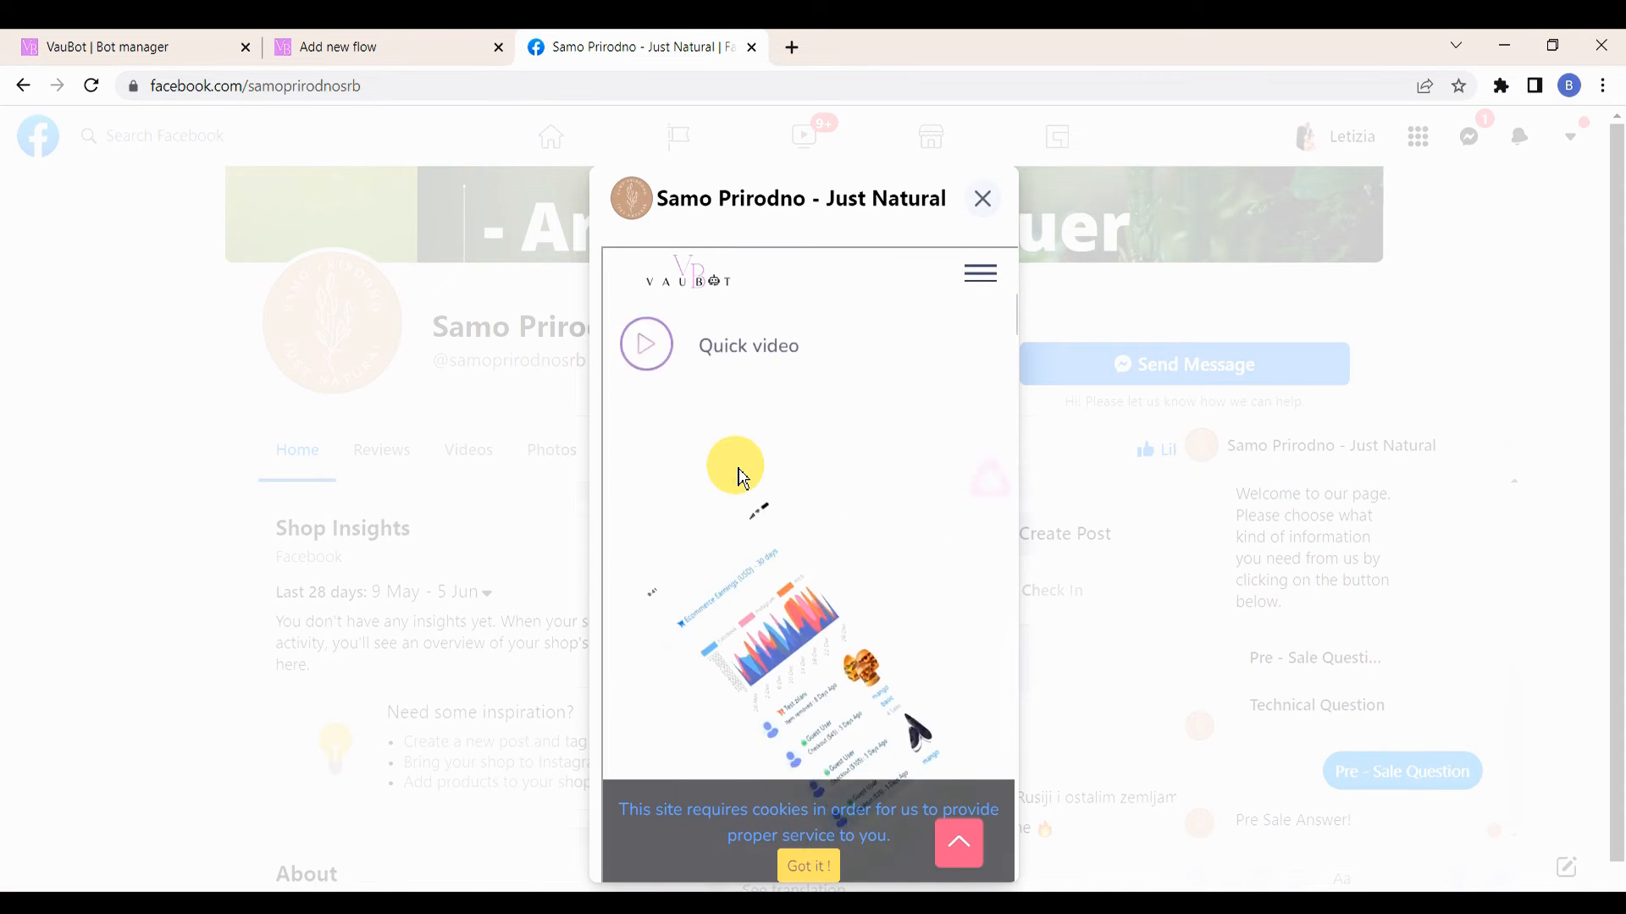
scroll(738, 465, up, 10)
click(982, 199)
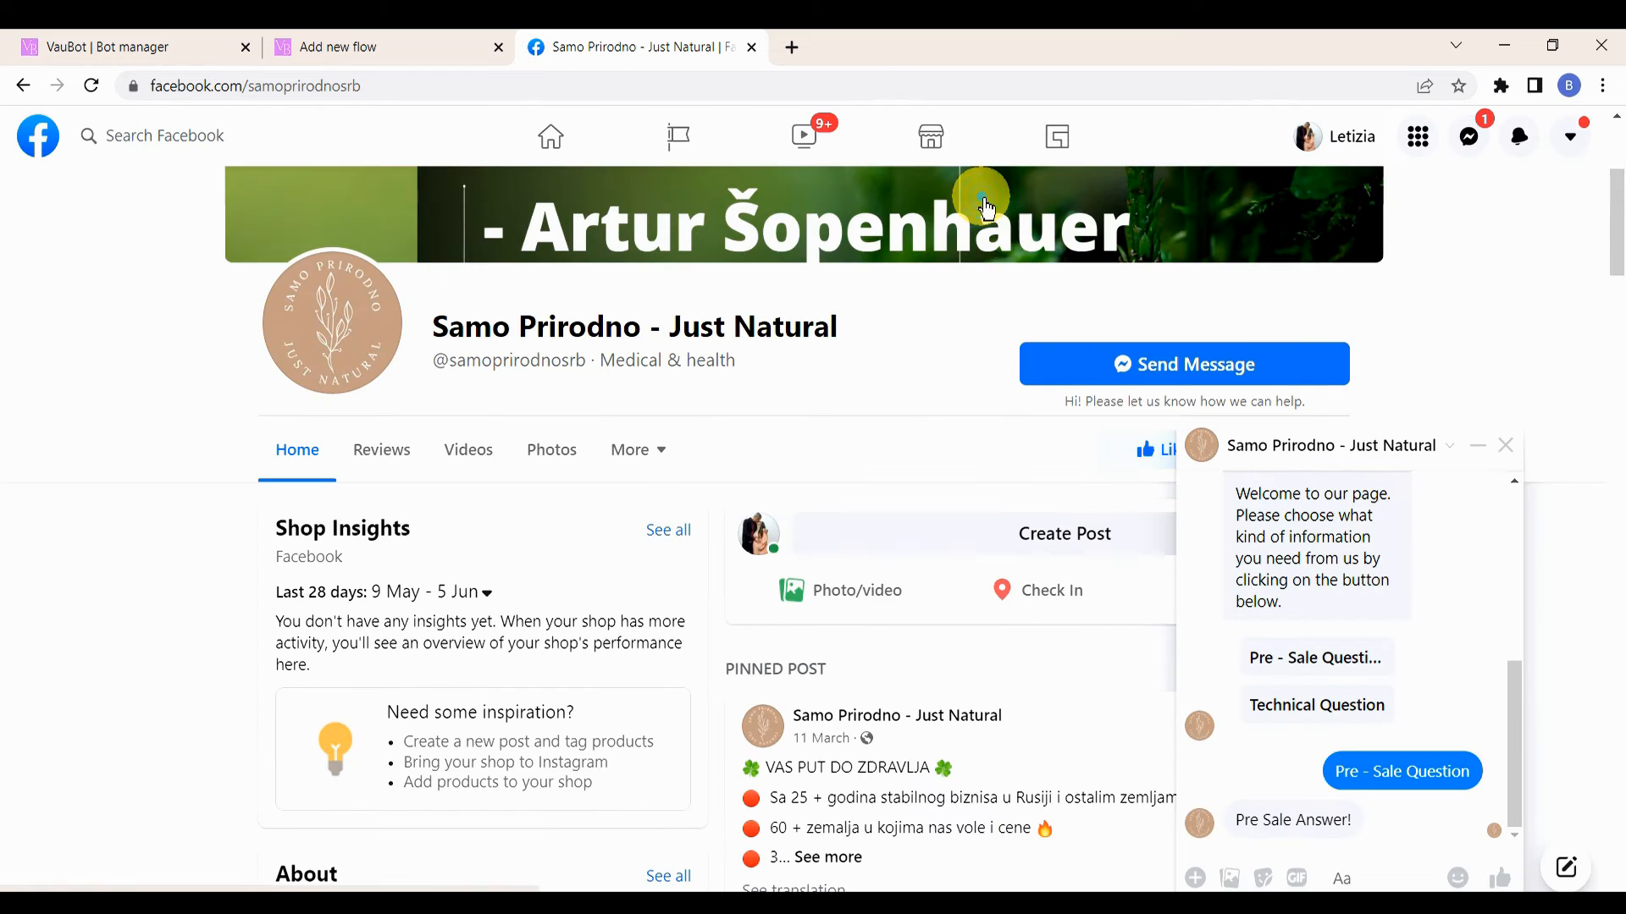
click(1506, 446)
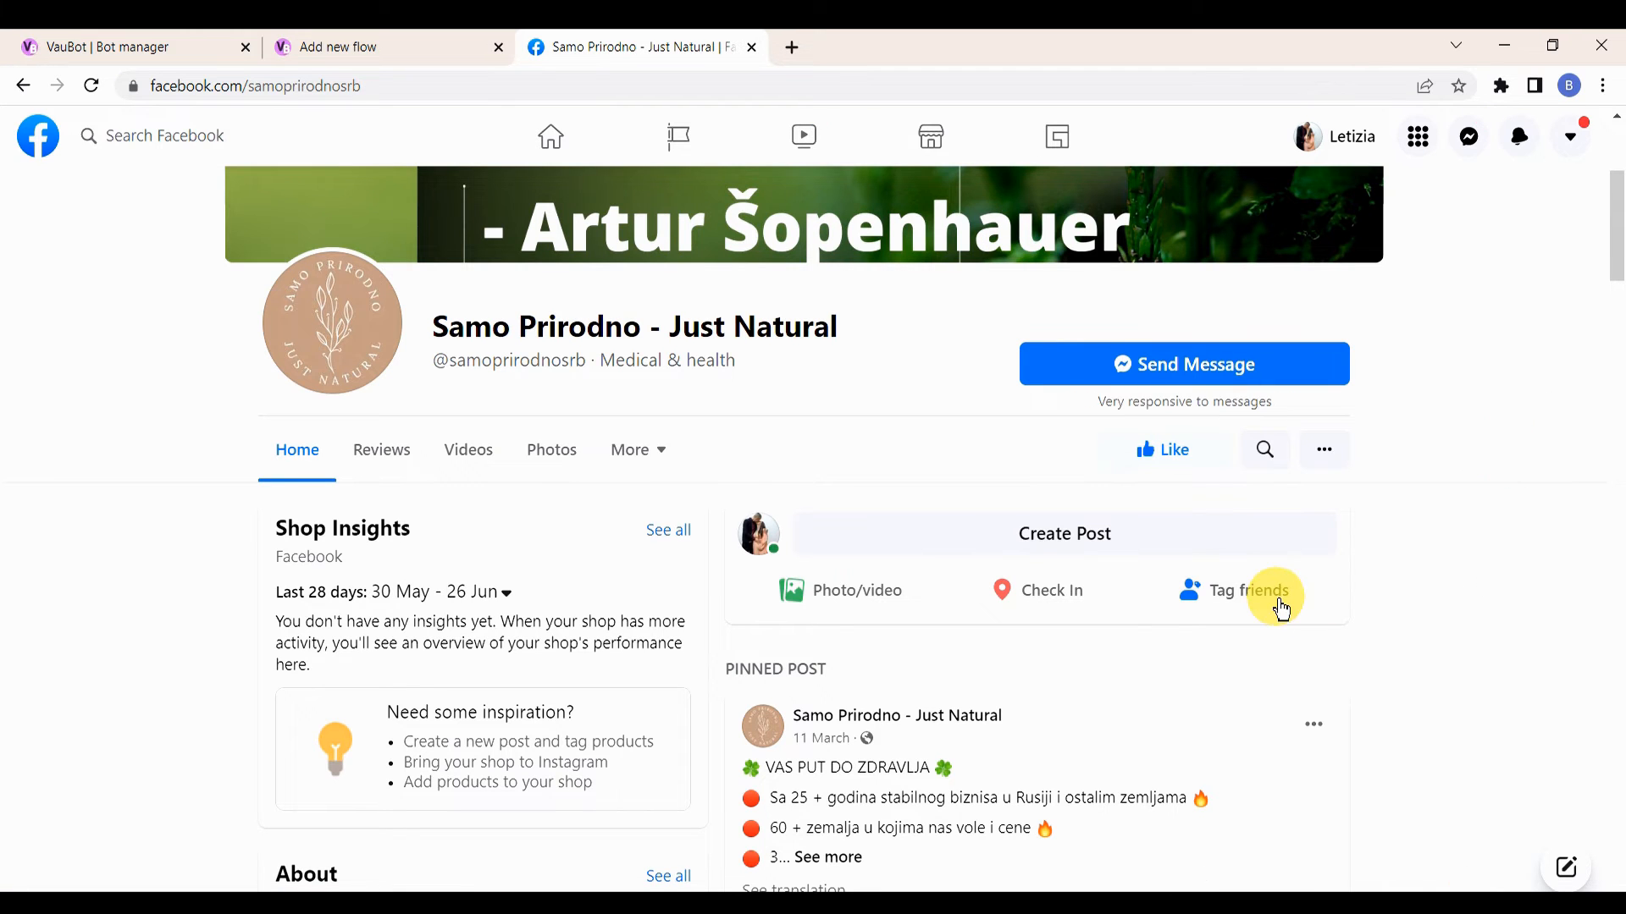
Step: Open the Get-started template from the bot manager's Action Button Settings
click(153, 51)
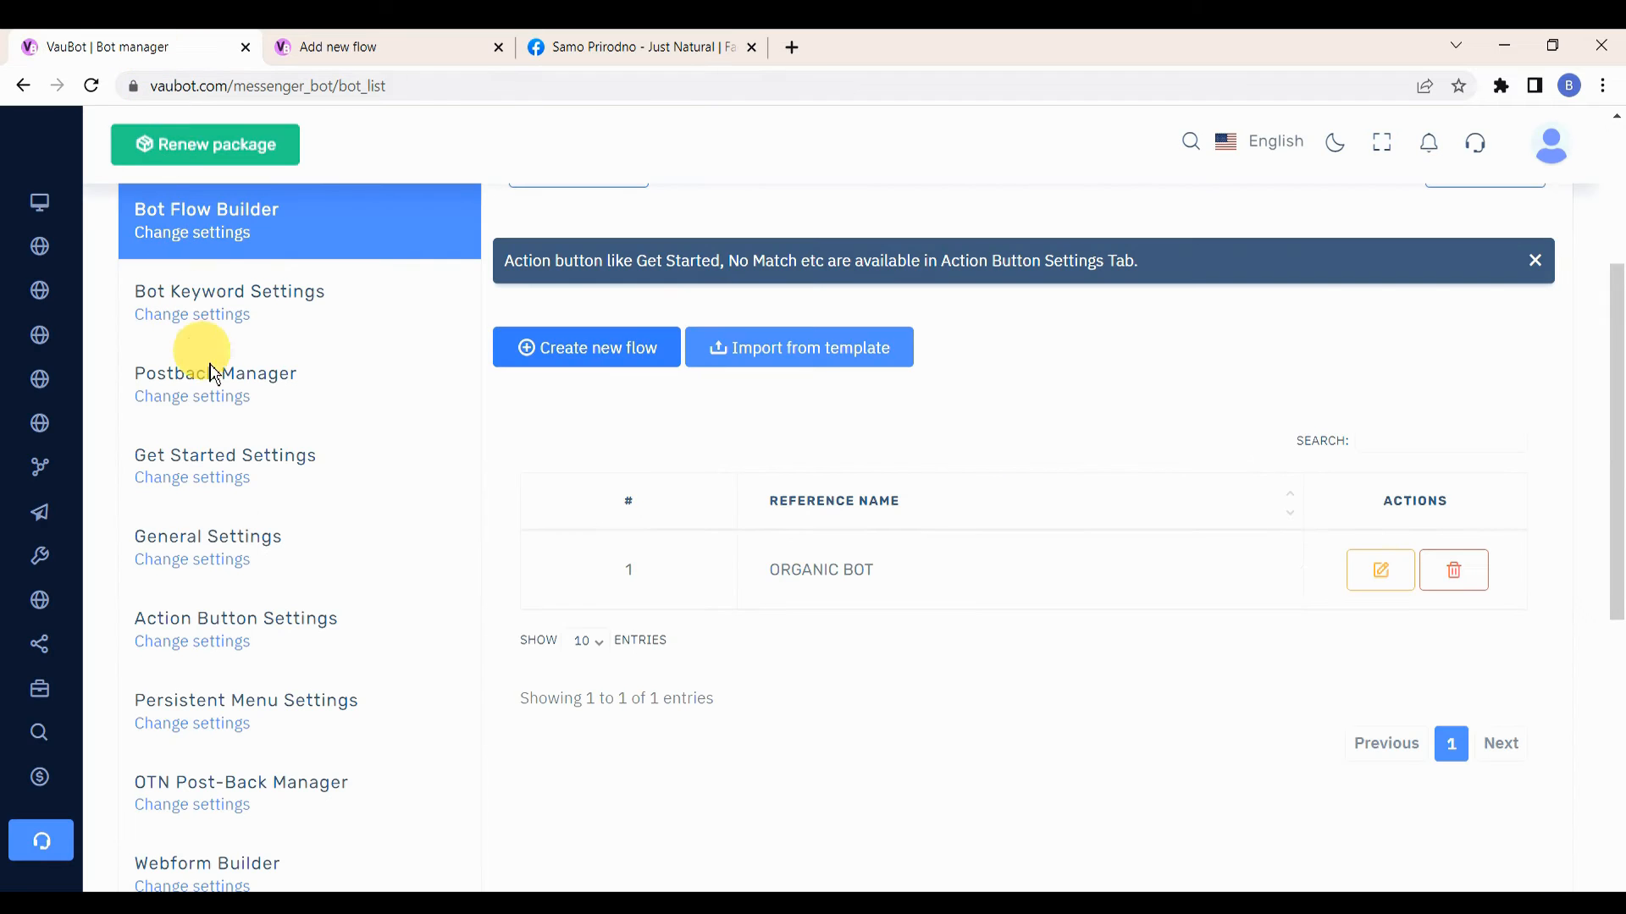
click(212, 643)
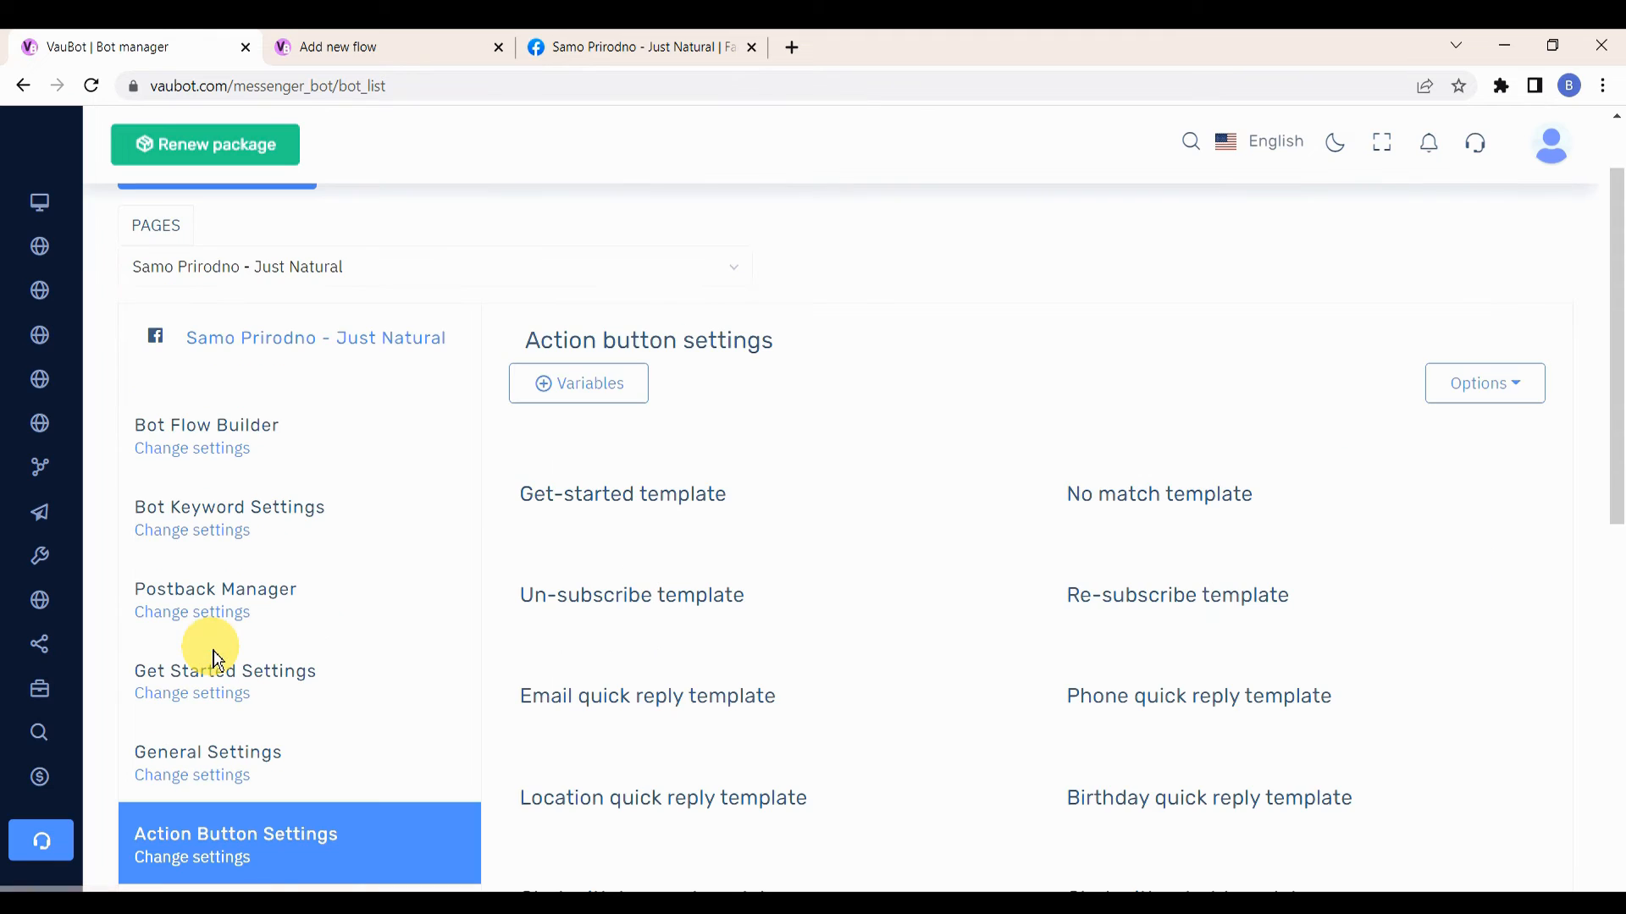
click(603, 501)
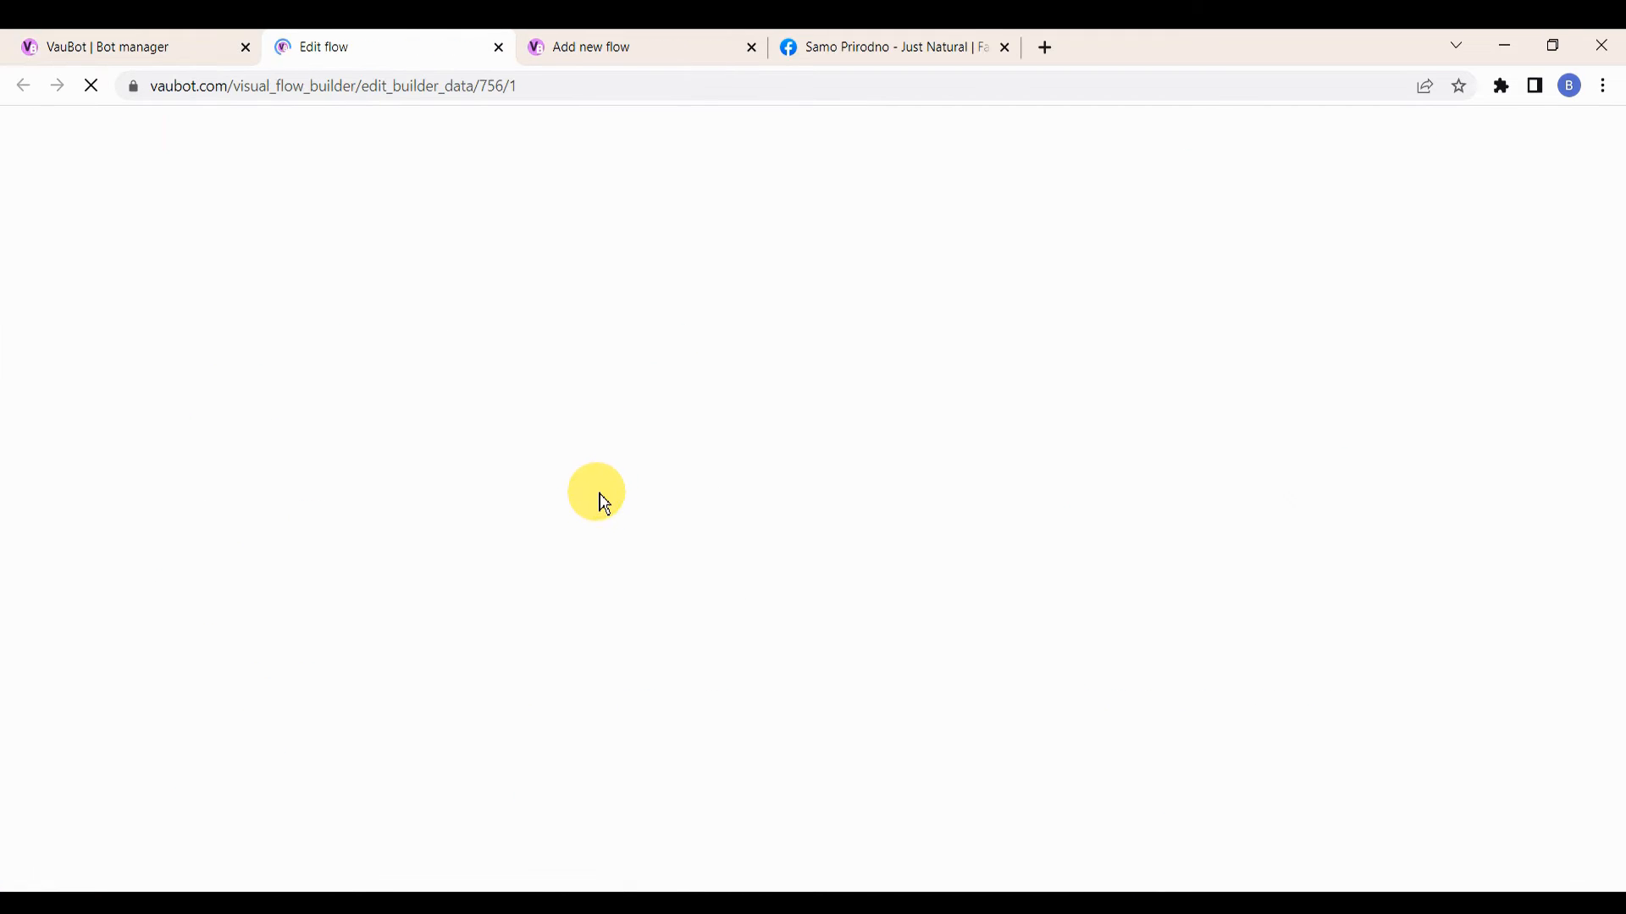
drag(1107, 361, 795, 279)
scroll(789, 286, down, 3)
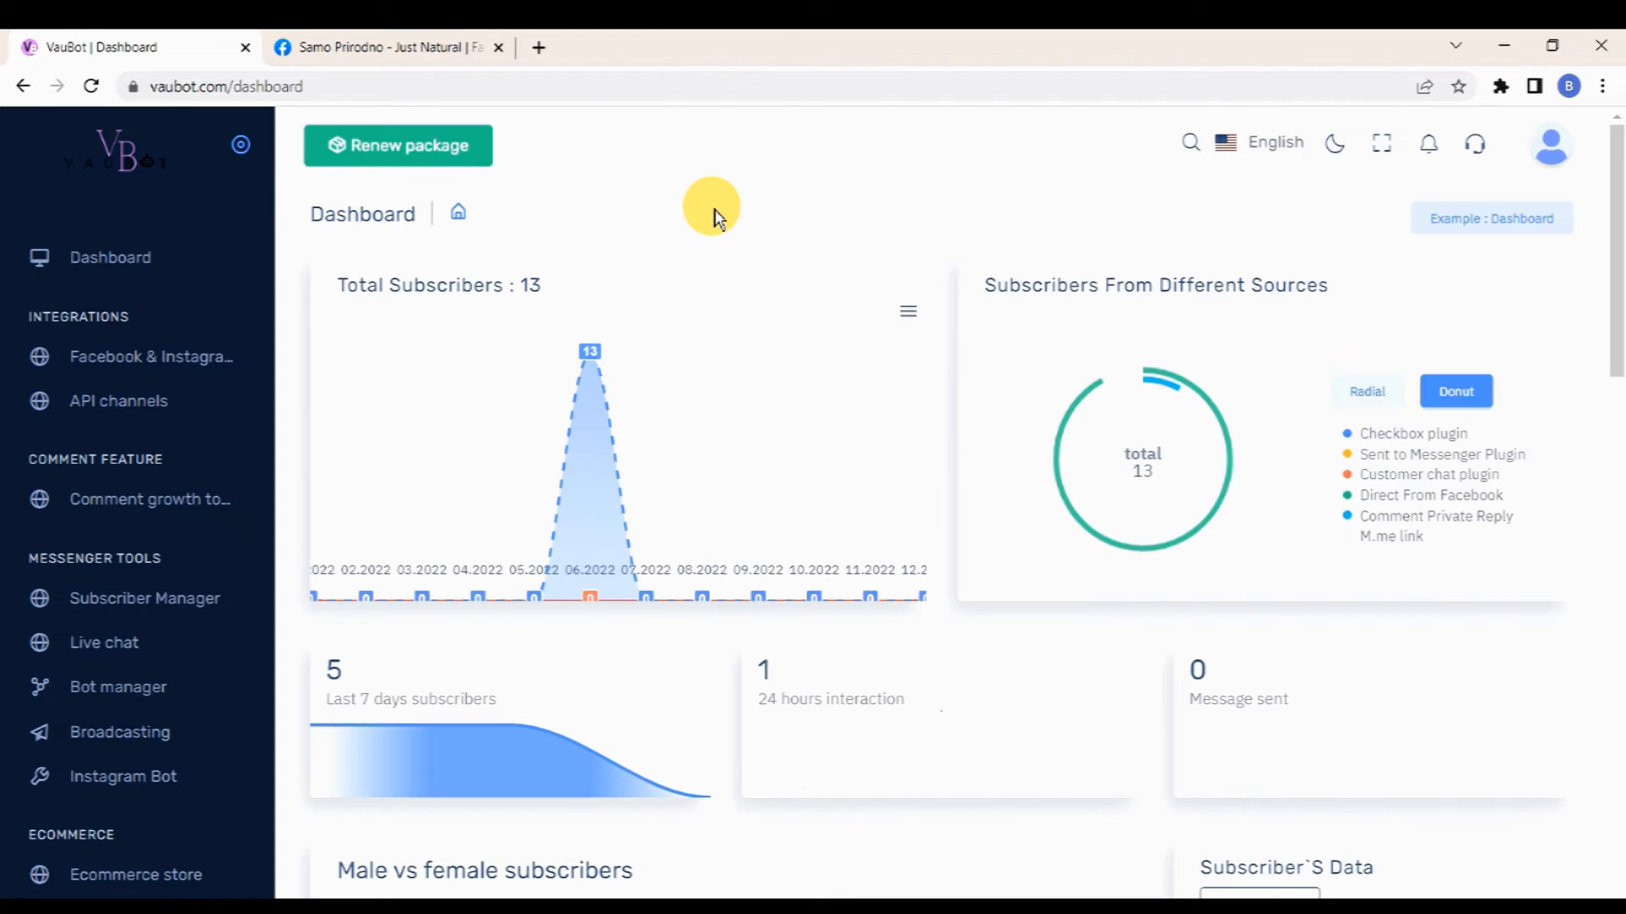
Step: Disable the Get Started button status in the page's Get Started Settings and save
click(131, 688)
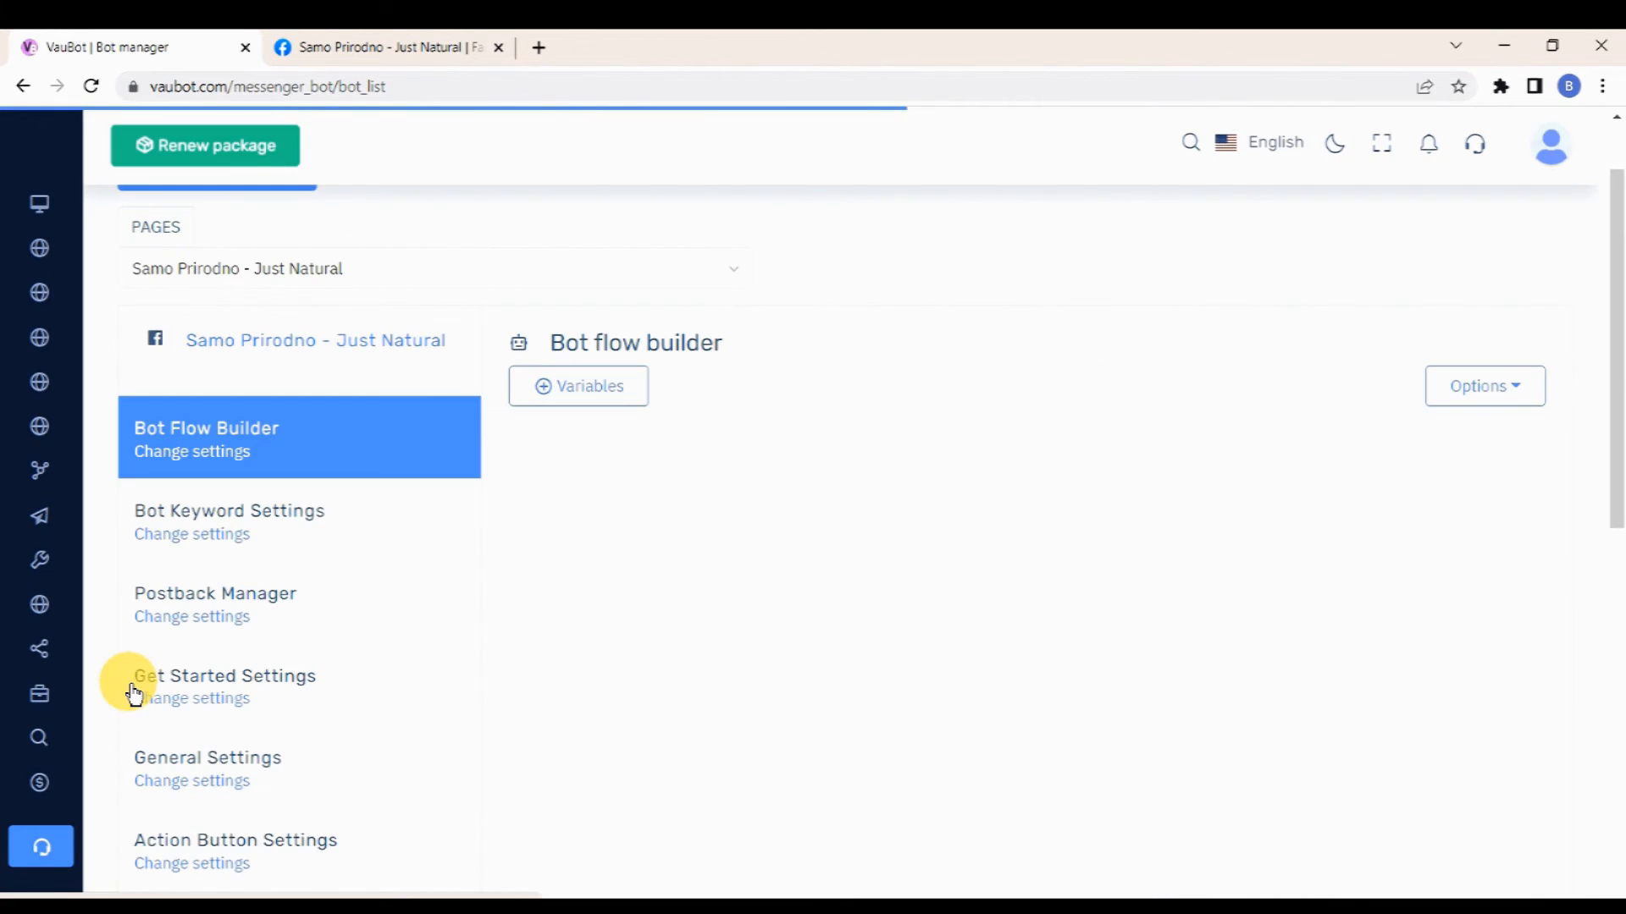
scroll(243, 467, up, 1)
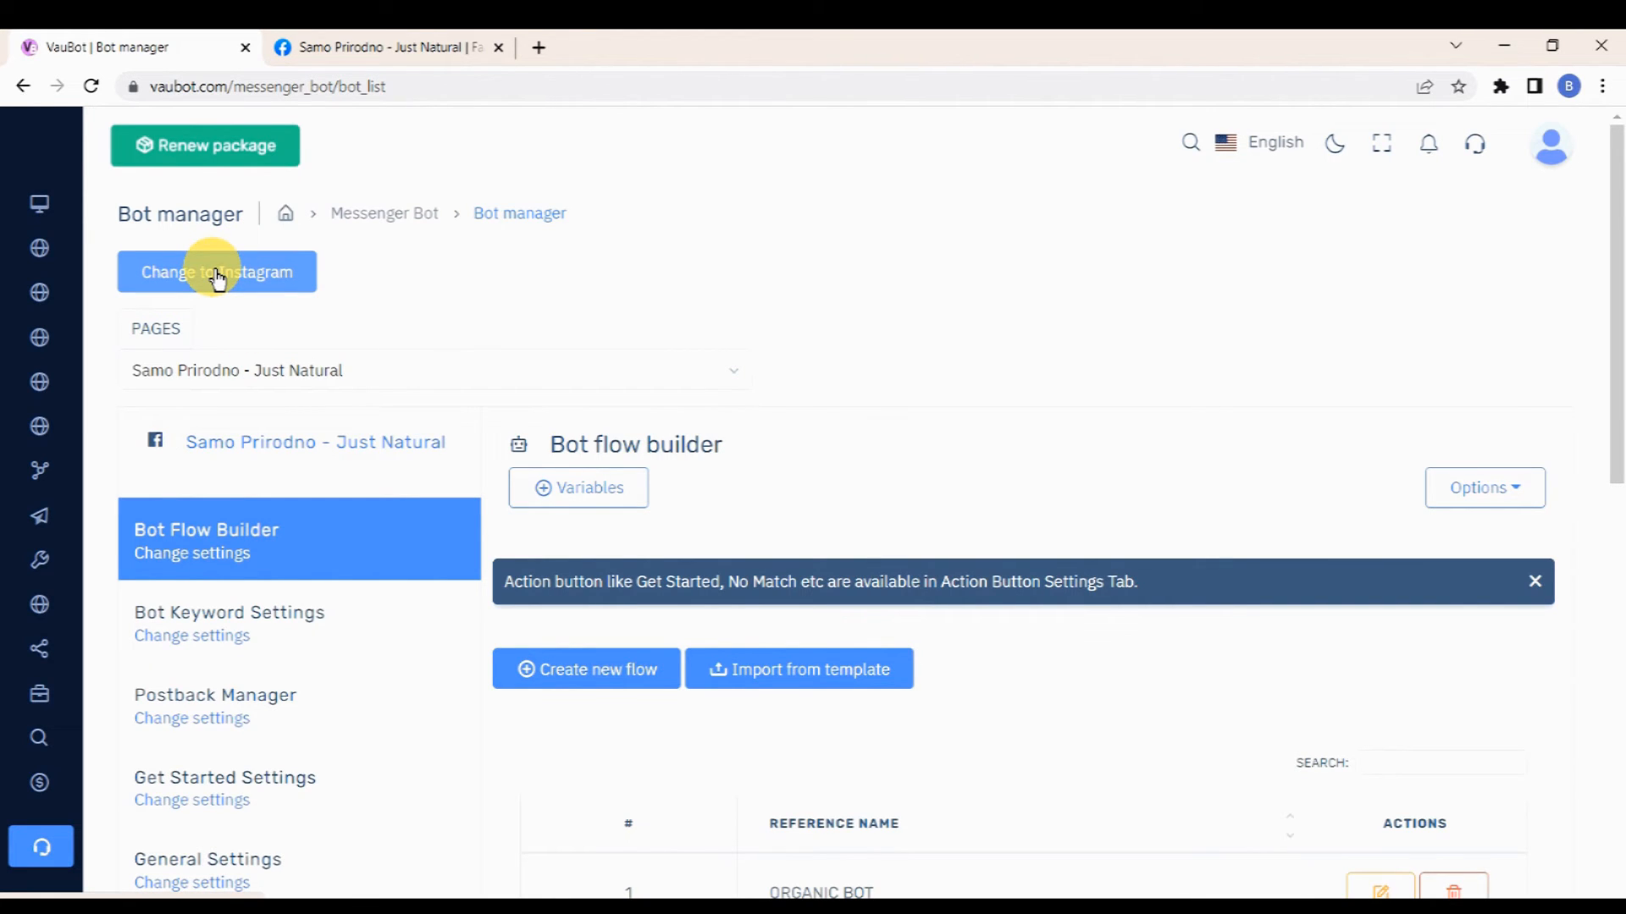
click(359, 370)
click(305, 451)
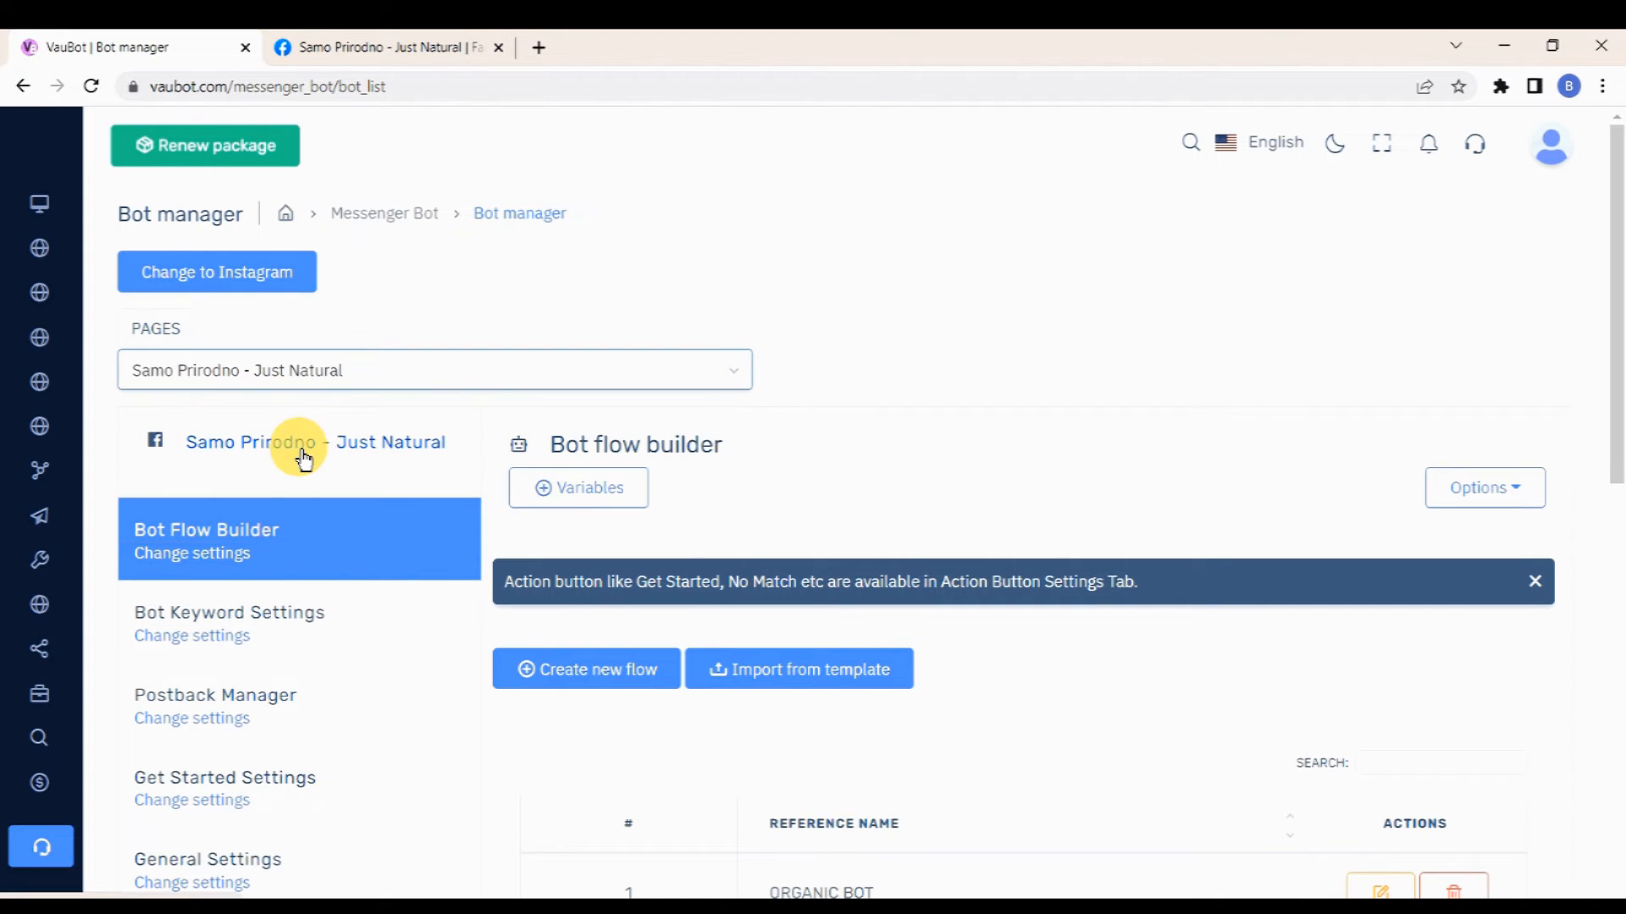
scroll(307, 449, down, 2)
click(234, 581)
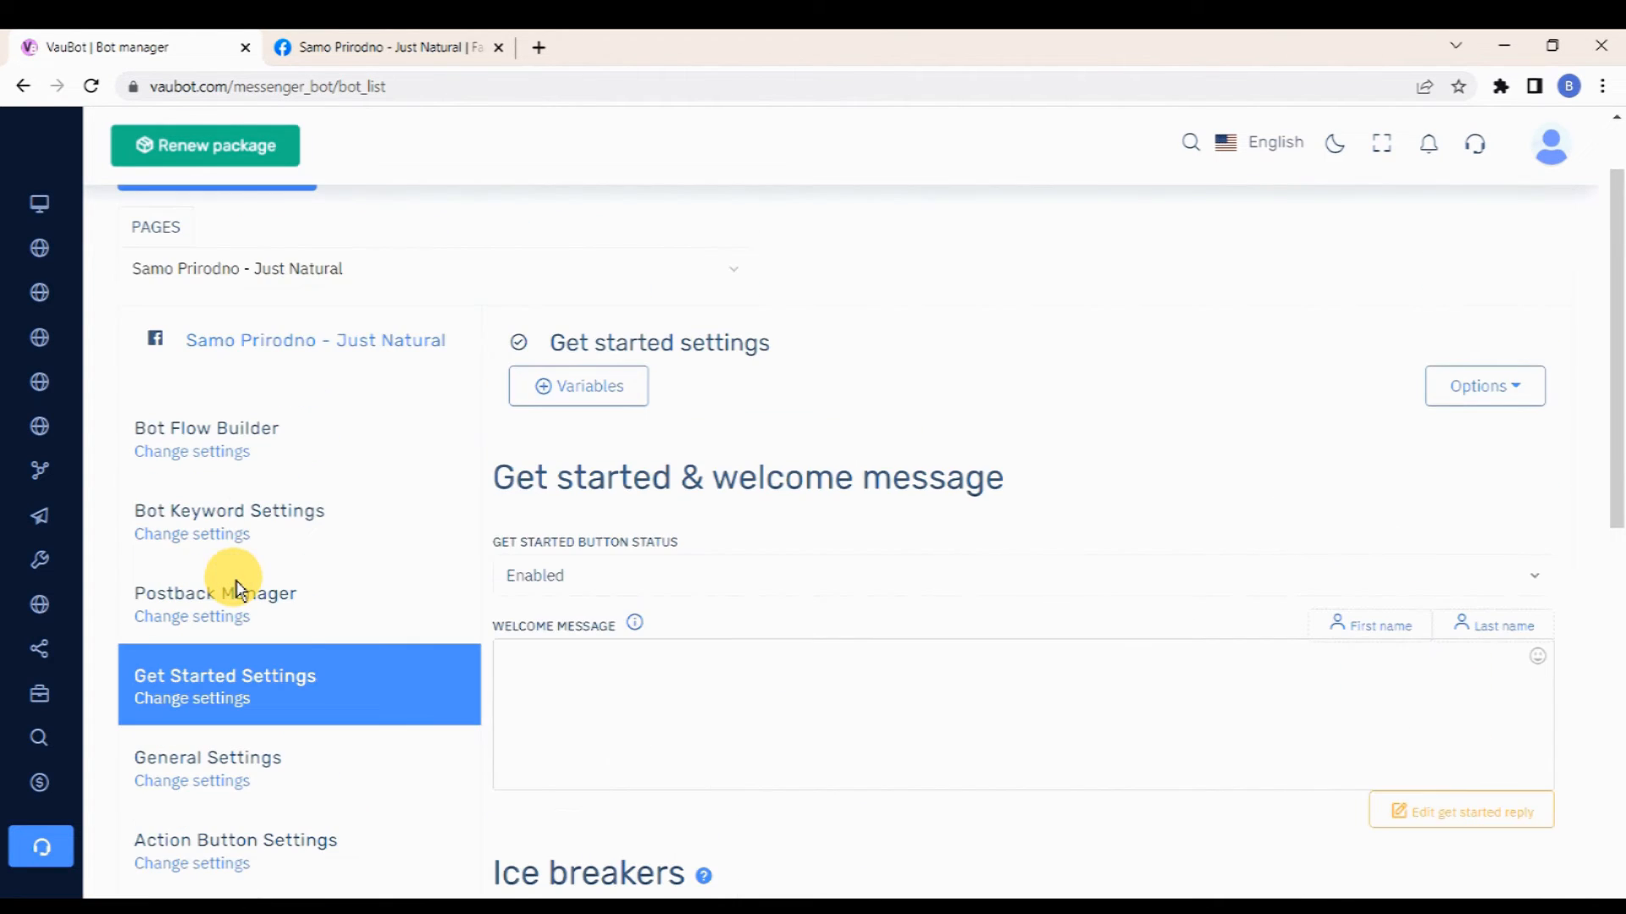
scroll(744, 421, down, 1)
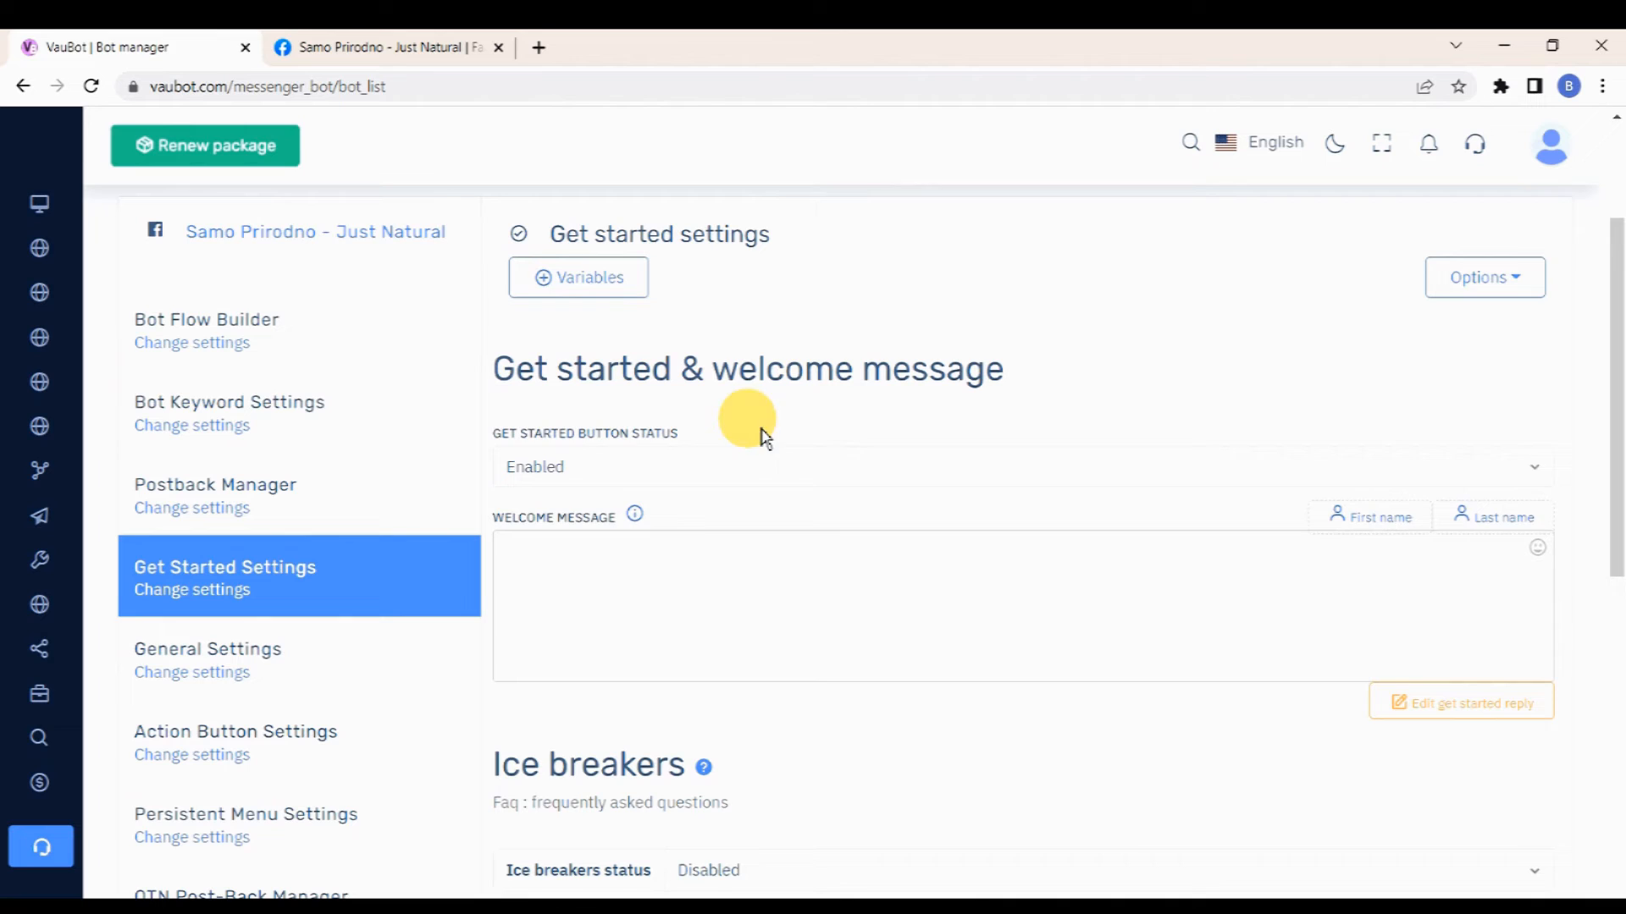
click(940, 466)
click(677, 521)
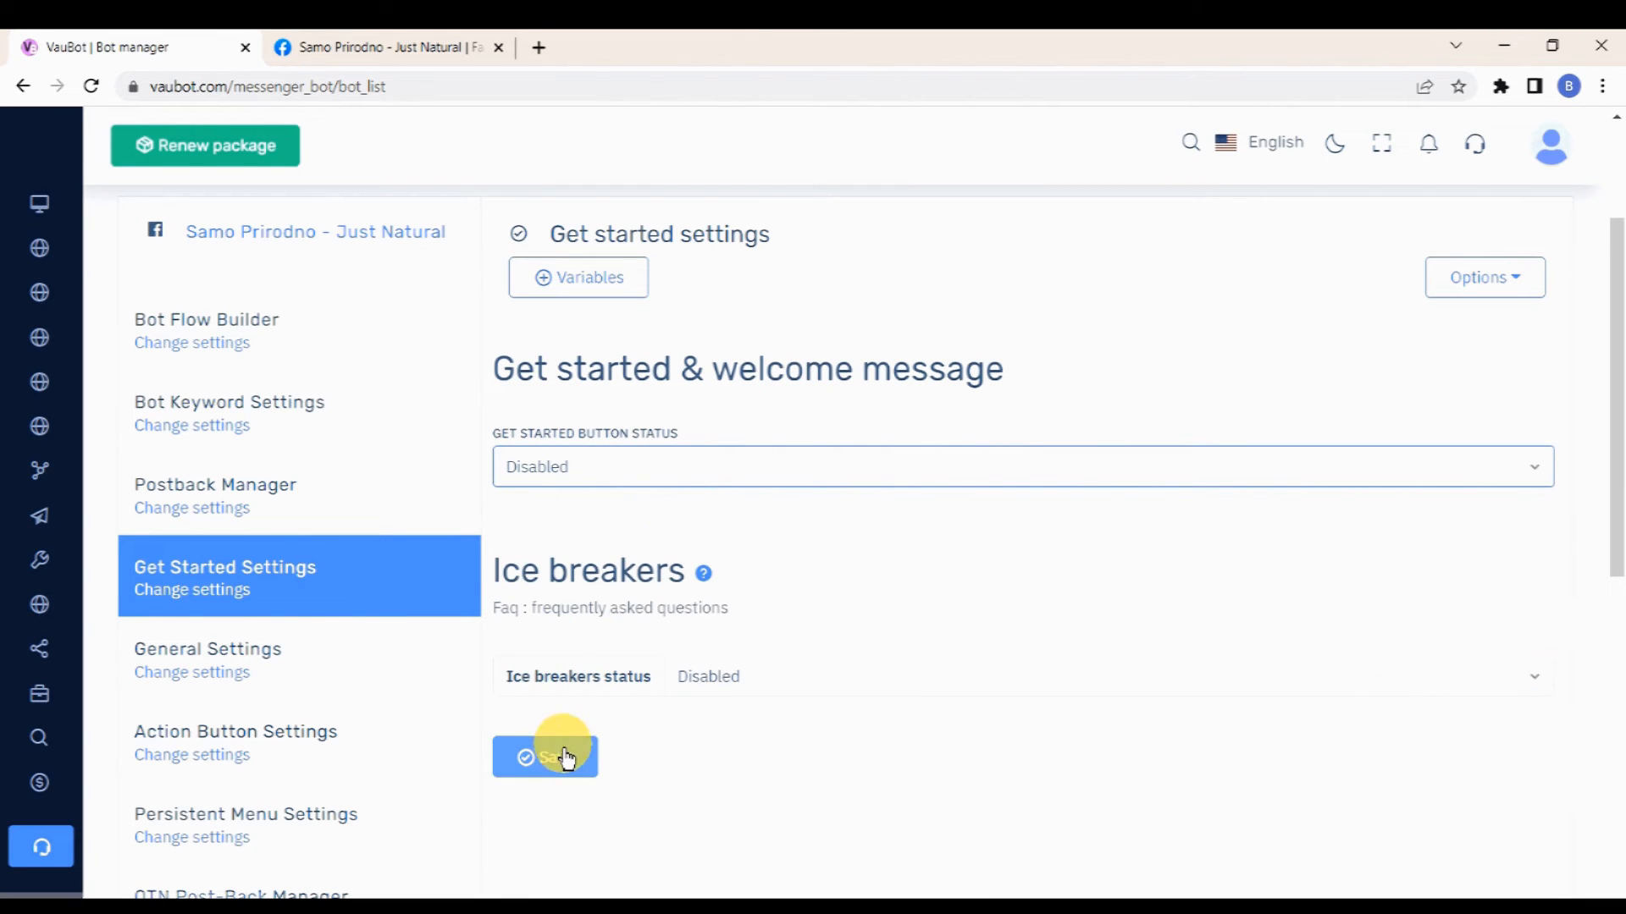
click(562, 758)
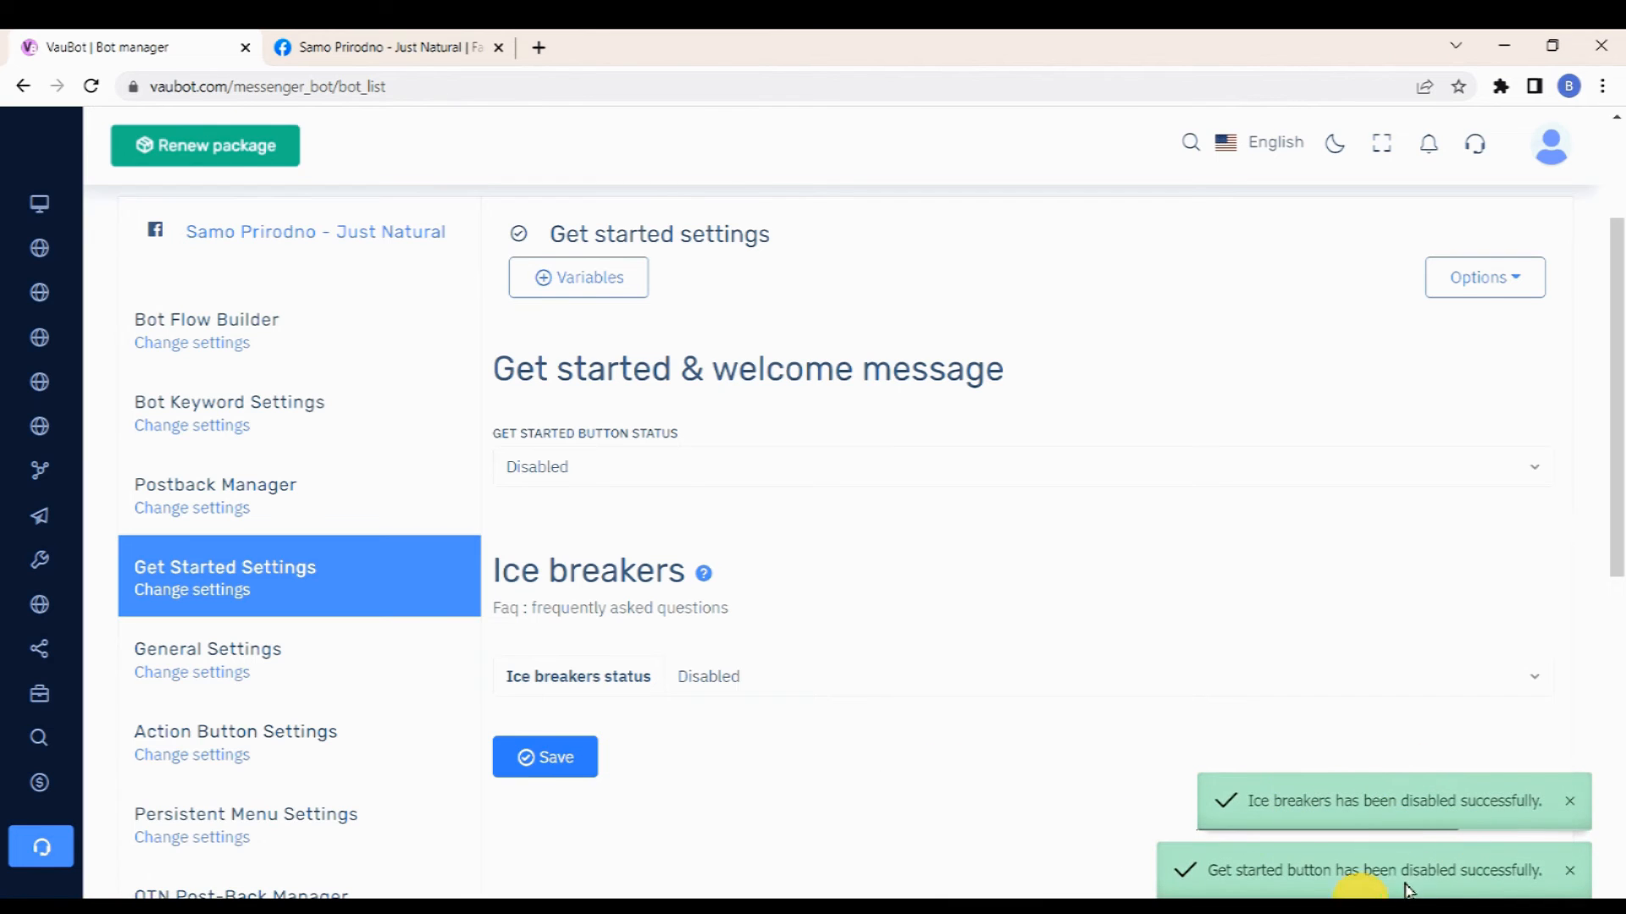
Step: Enable ice breakers and enter the question "What is your opening and closing time?"
click(1064, 675)
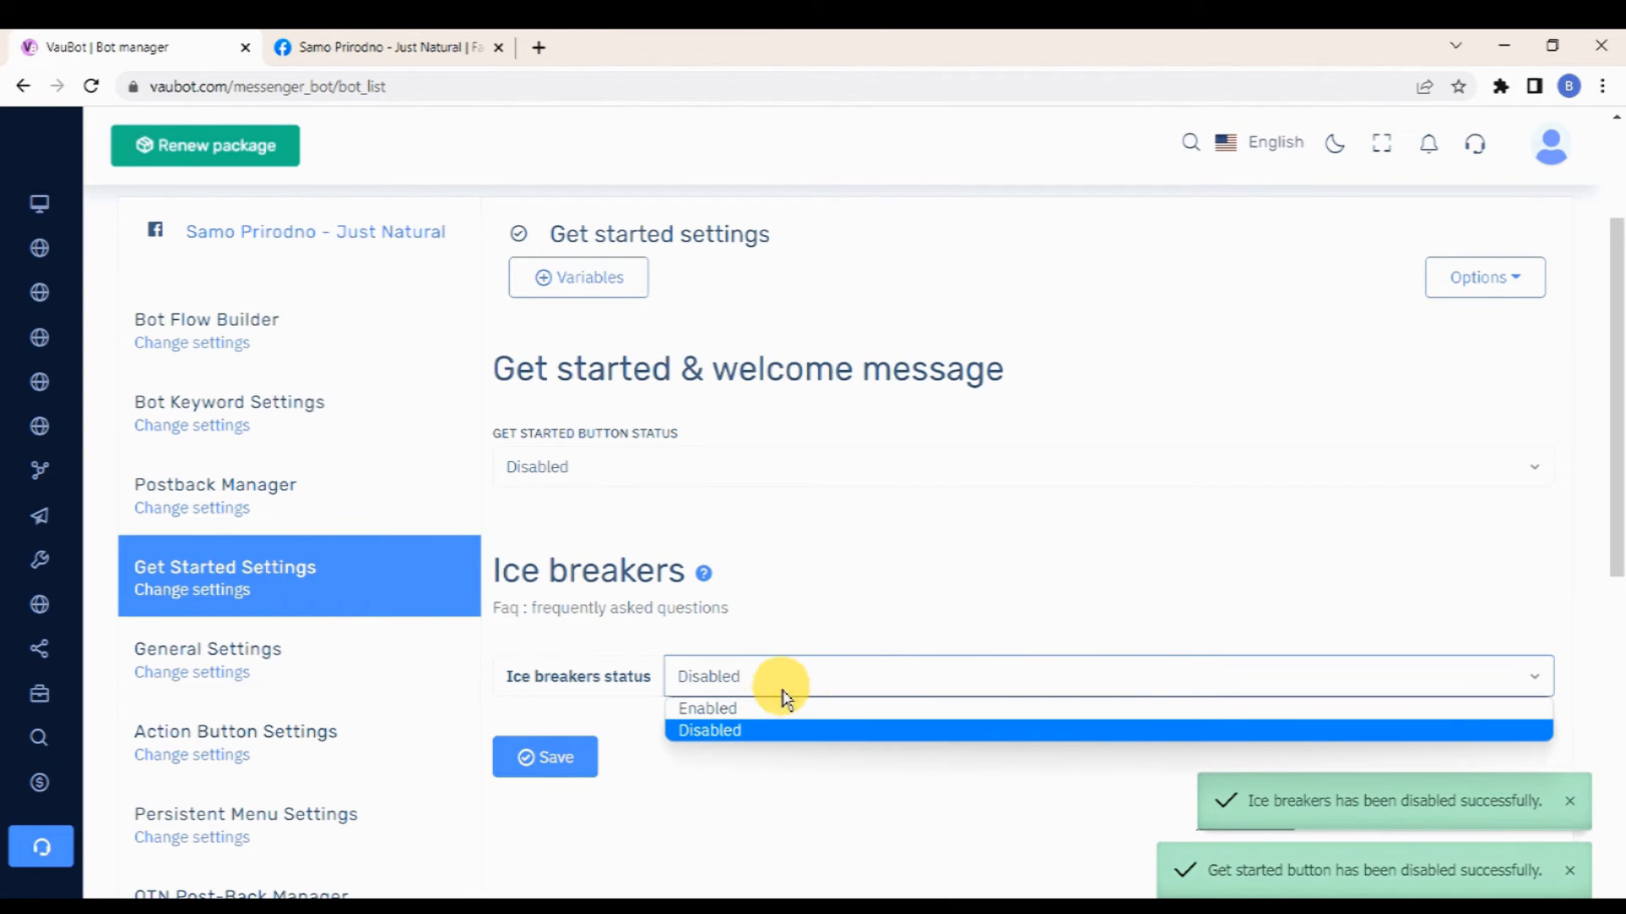
click(760, 719)
scroll(744, 537, down, 4)
click(780, 465)
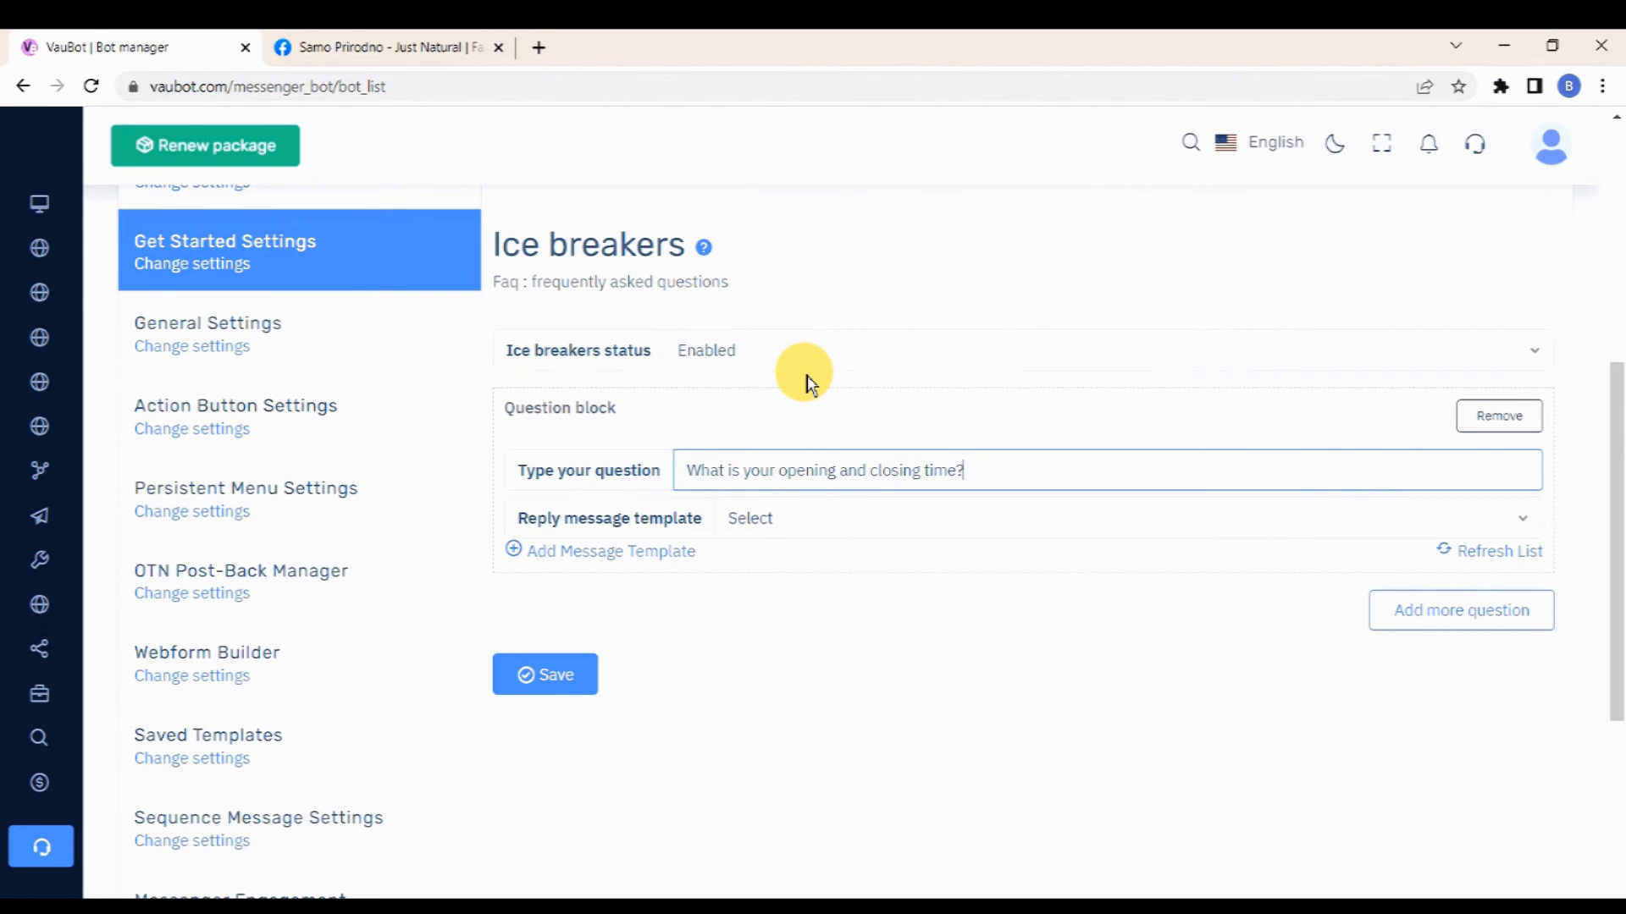
Step: Start adding a new reply message template named "Open & Close" for the ice breaker question
click(1392, 515)
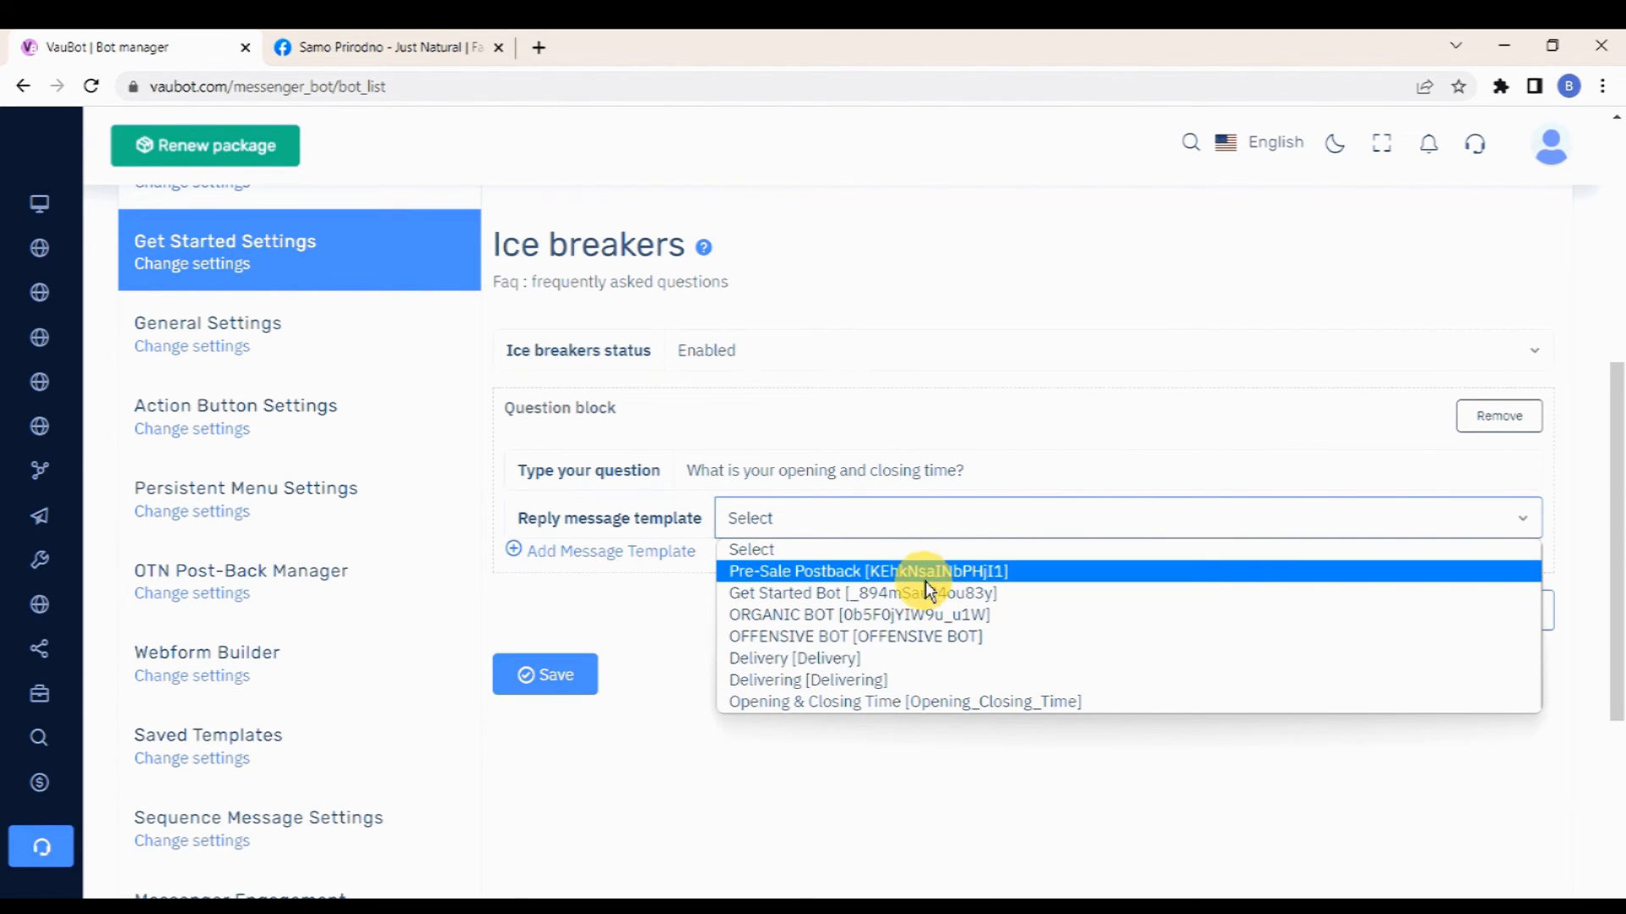
click(1050, 521)
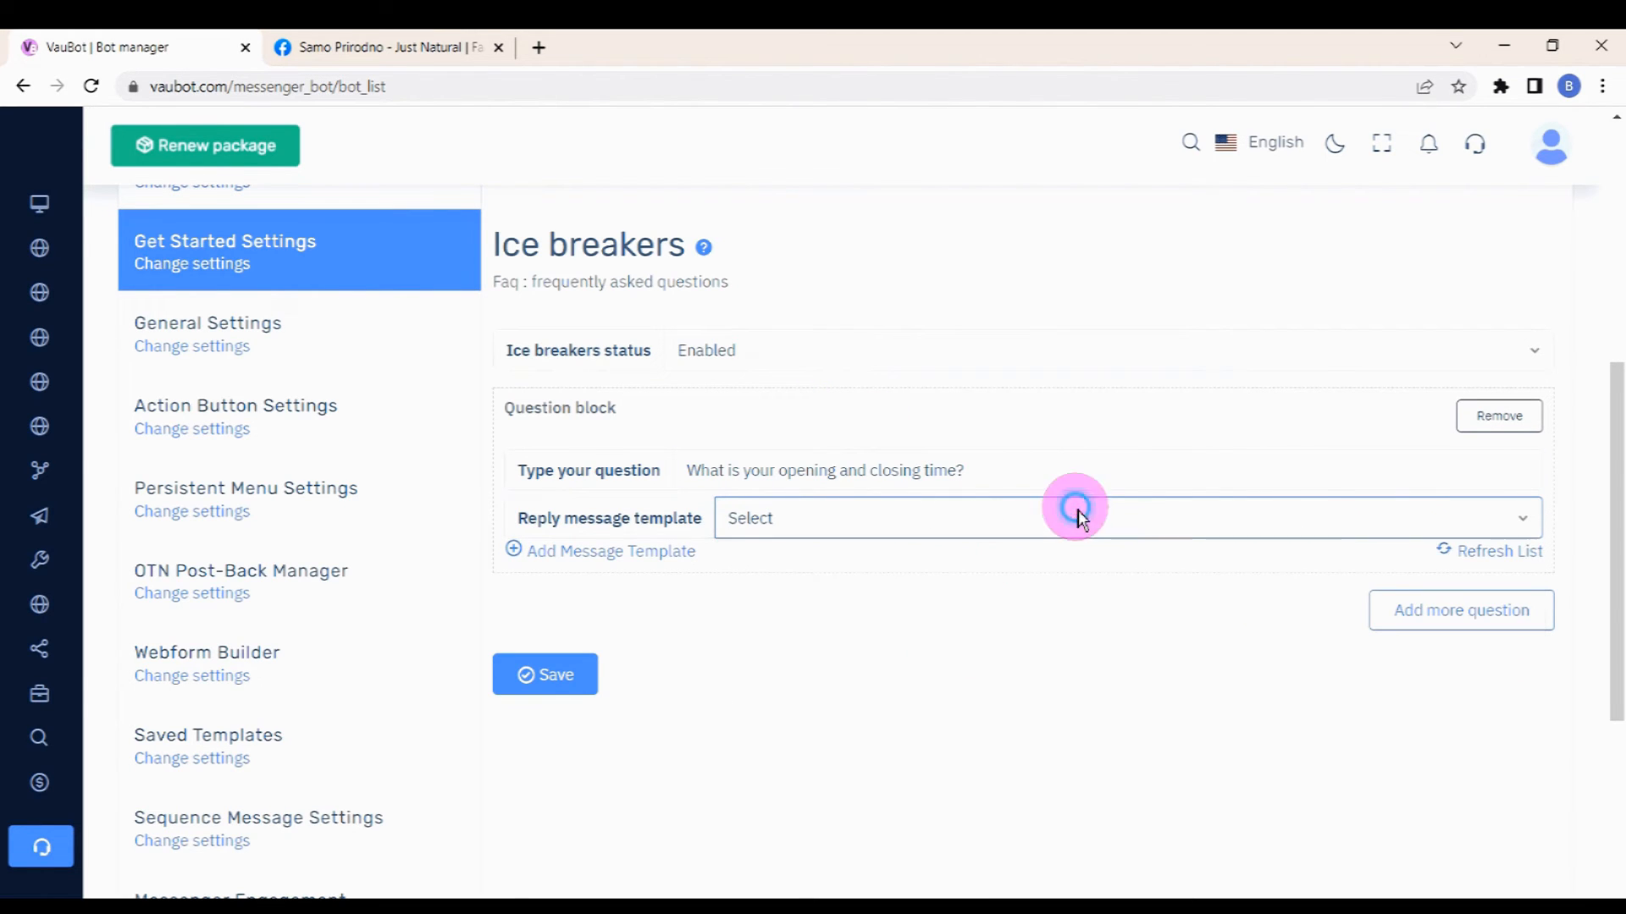
click(671, 556)
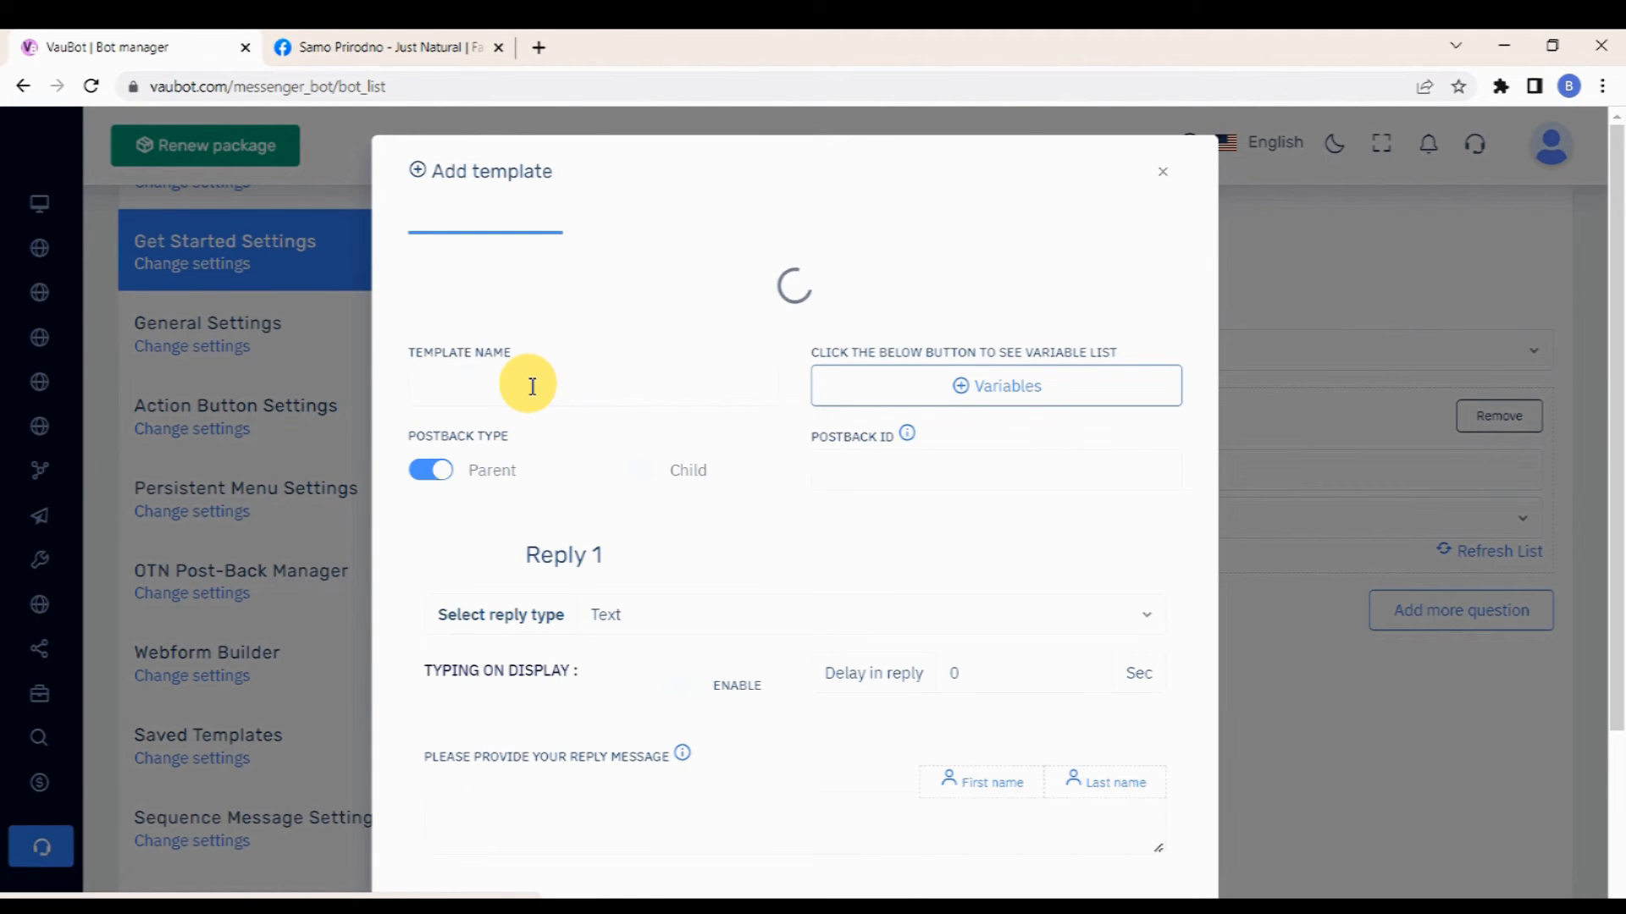
click(531, 275)
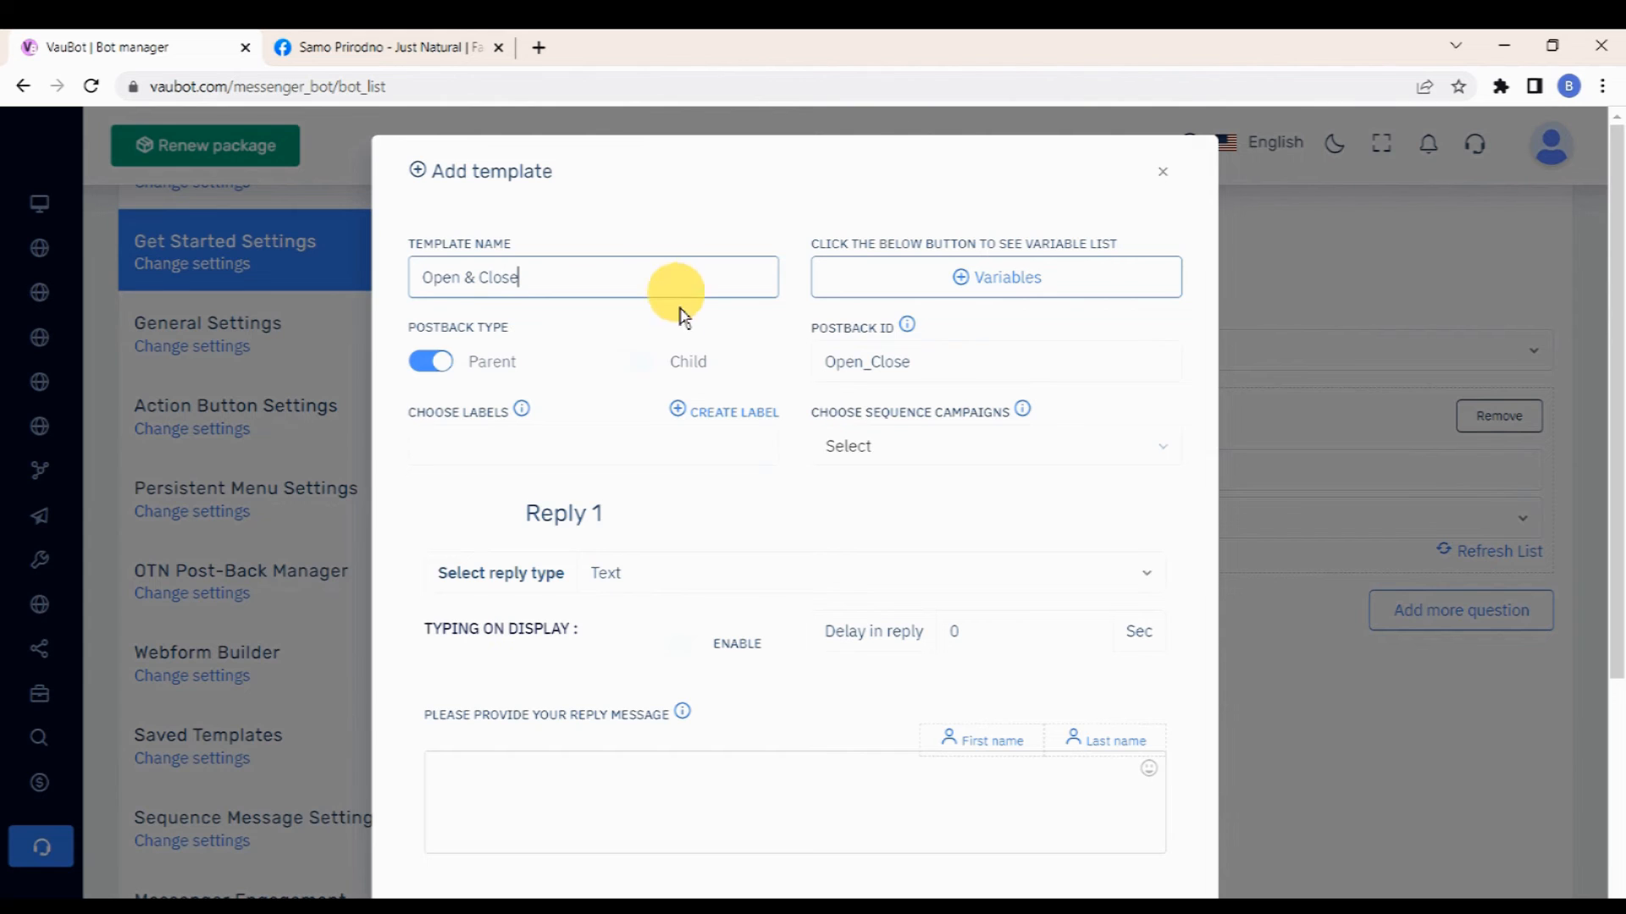
Step: Set the Open & Close reply type to Text, enable typing on display, and set the reply delay to 2 seconds
scroll(691, 349, down, 1)
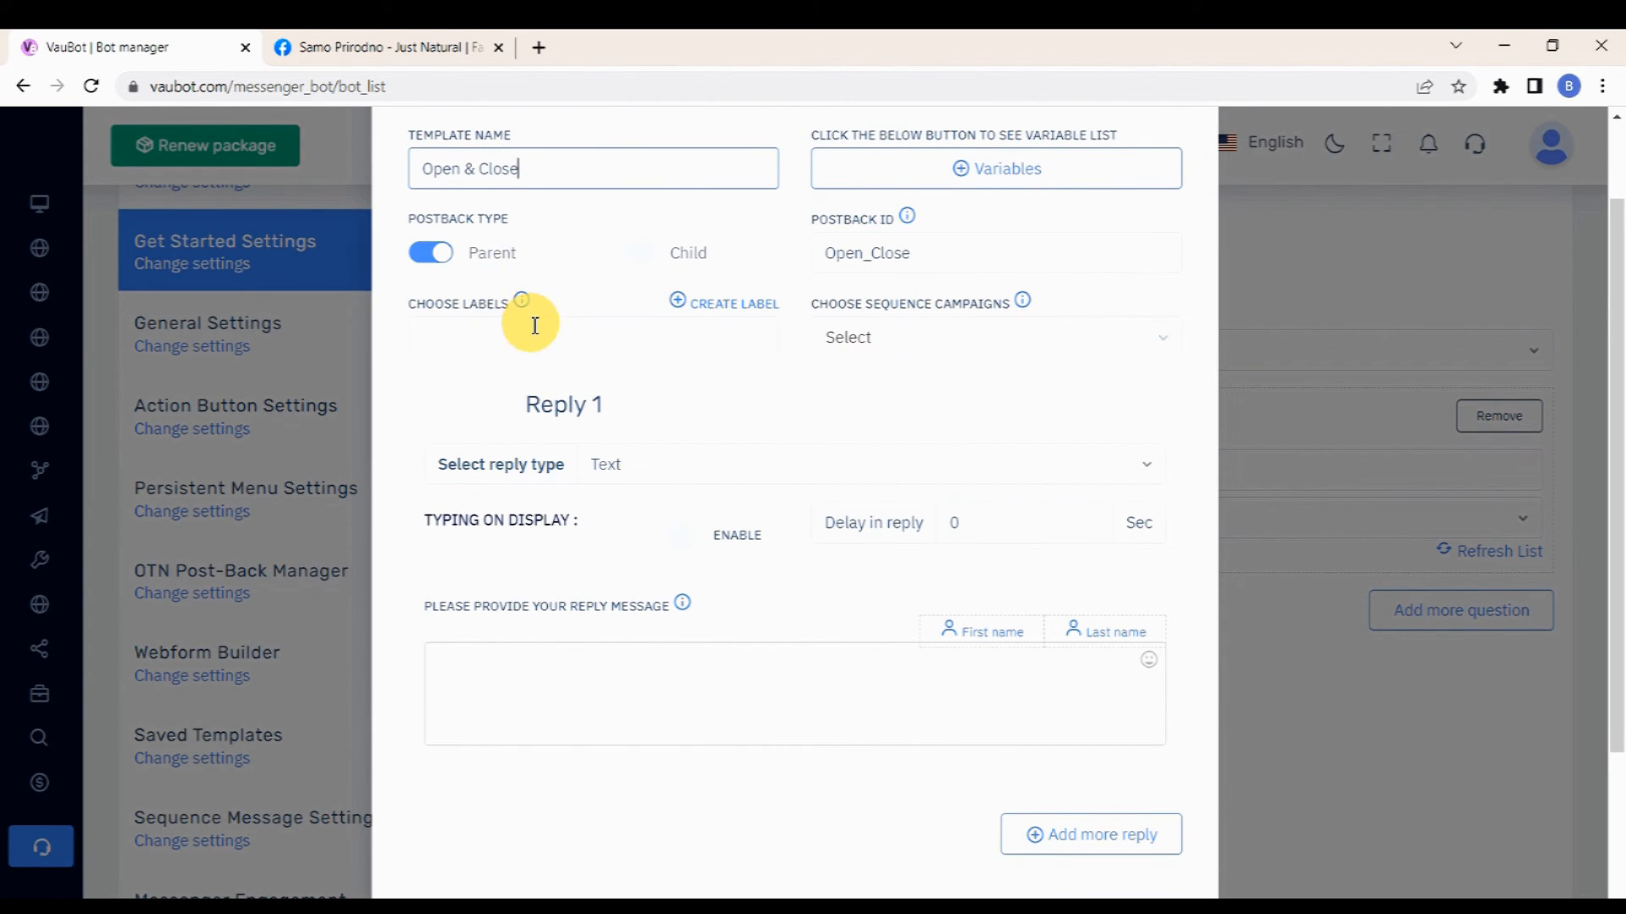
scroll(819, 406, down, 1)
click(980, 362)
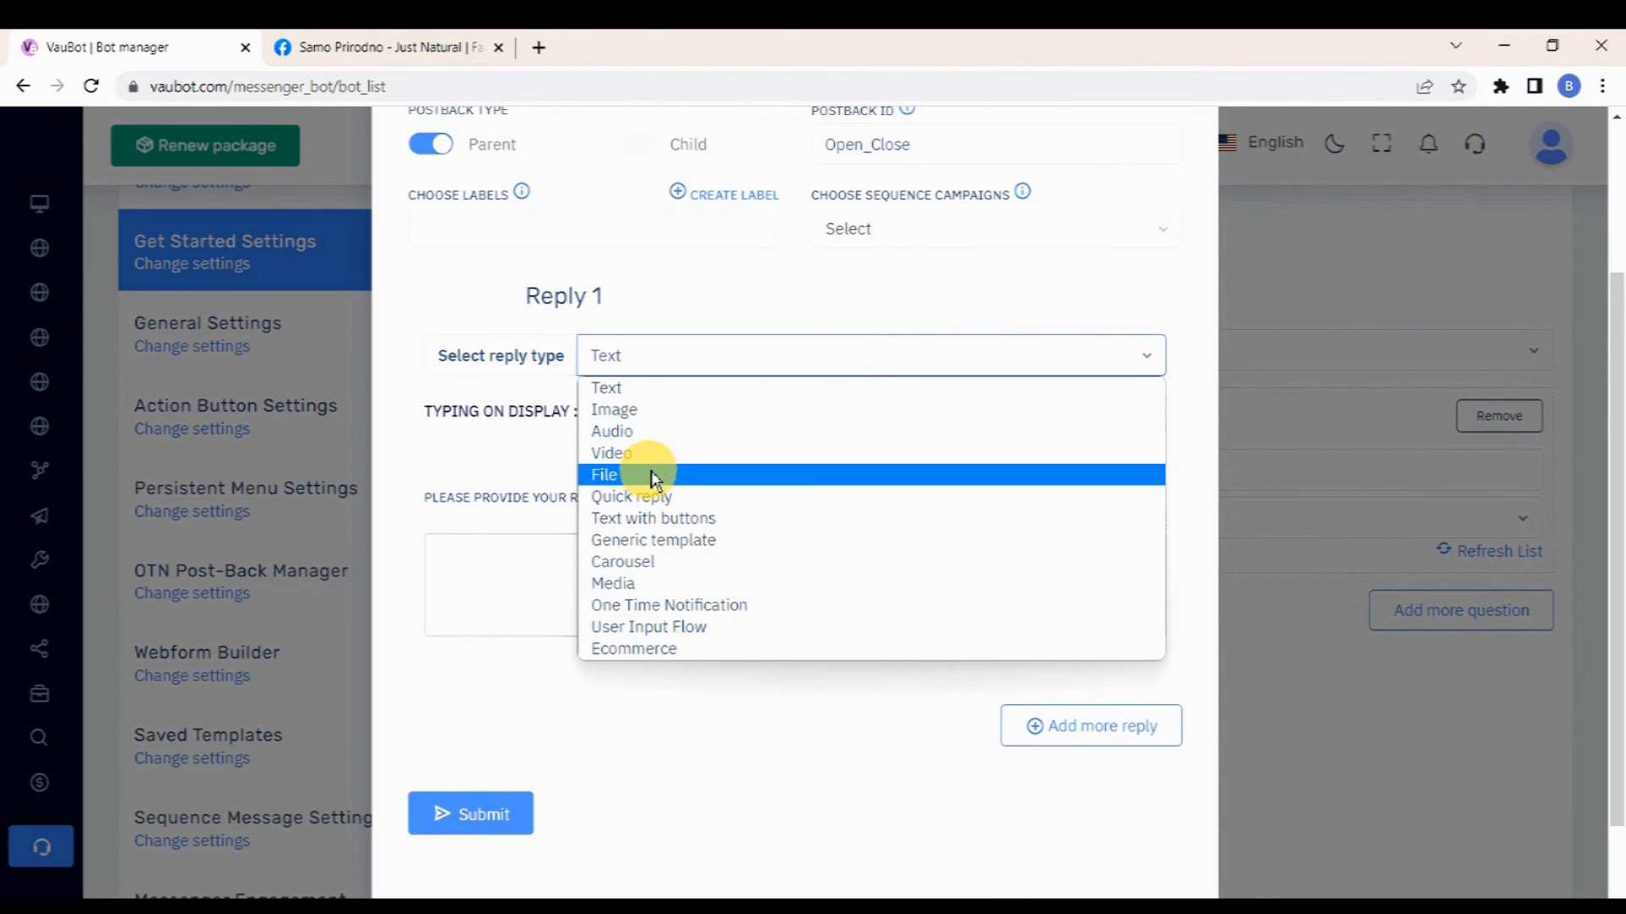
click(644, 388)
click(670, 428)
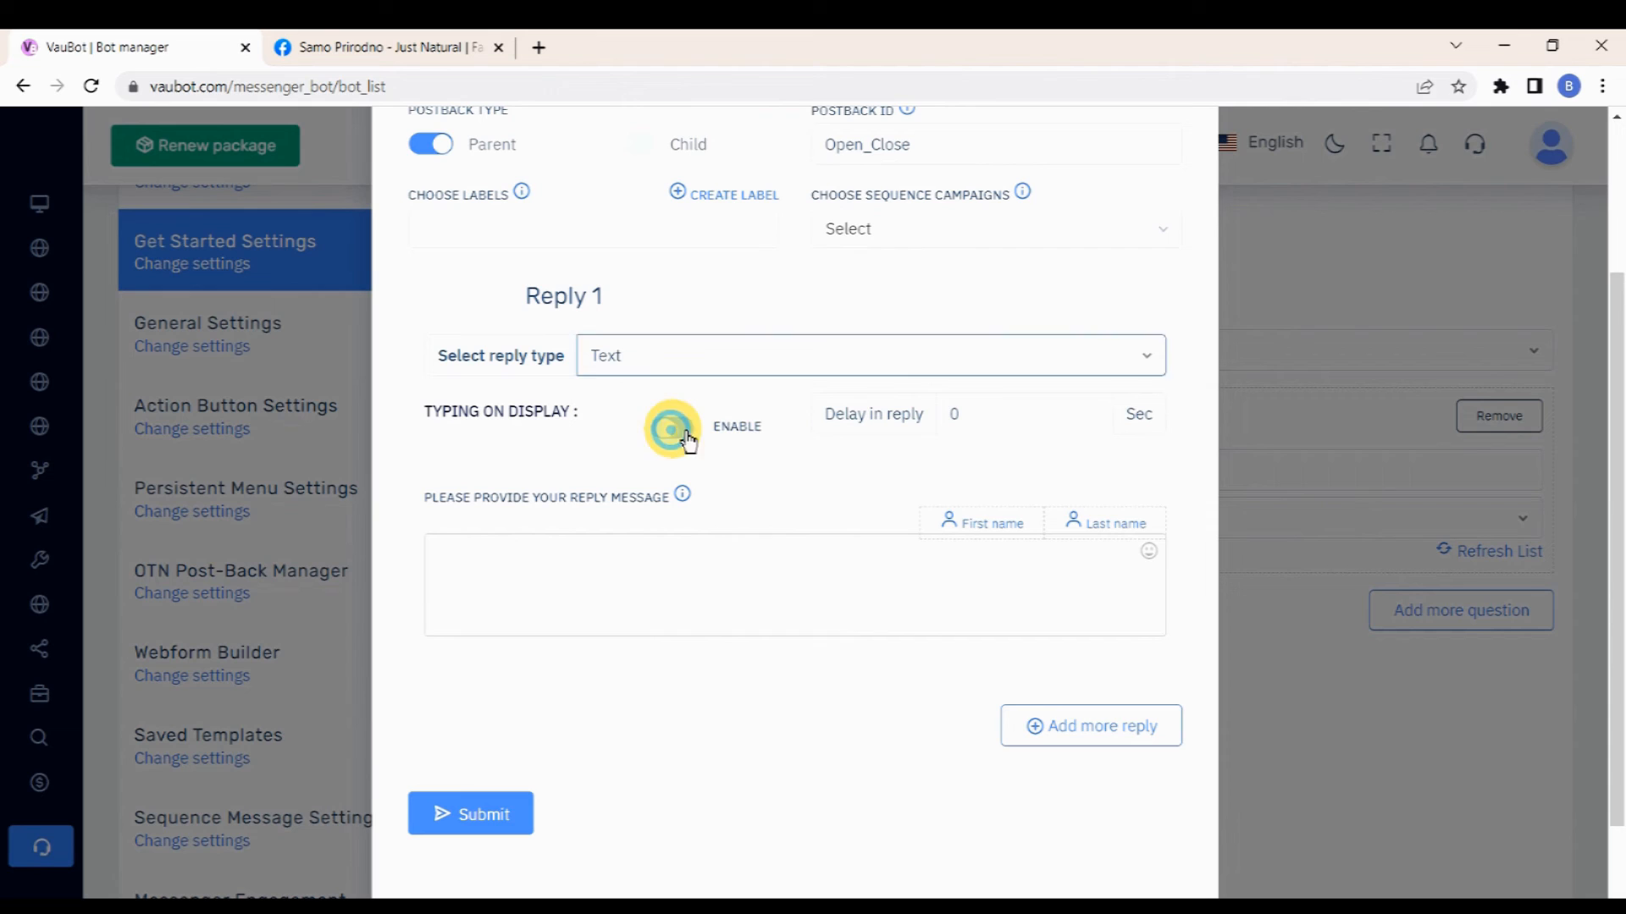
click(968, 413)
text(2)
Step: Enter the reply message "We are open from 4am - 9pm.", submit the template and close the dialog
scroll(895, 407, down, 2)
click(719, 460)
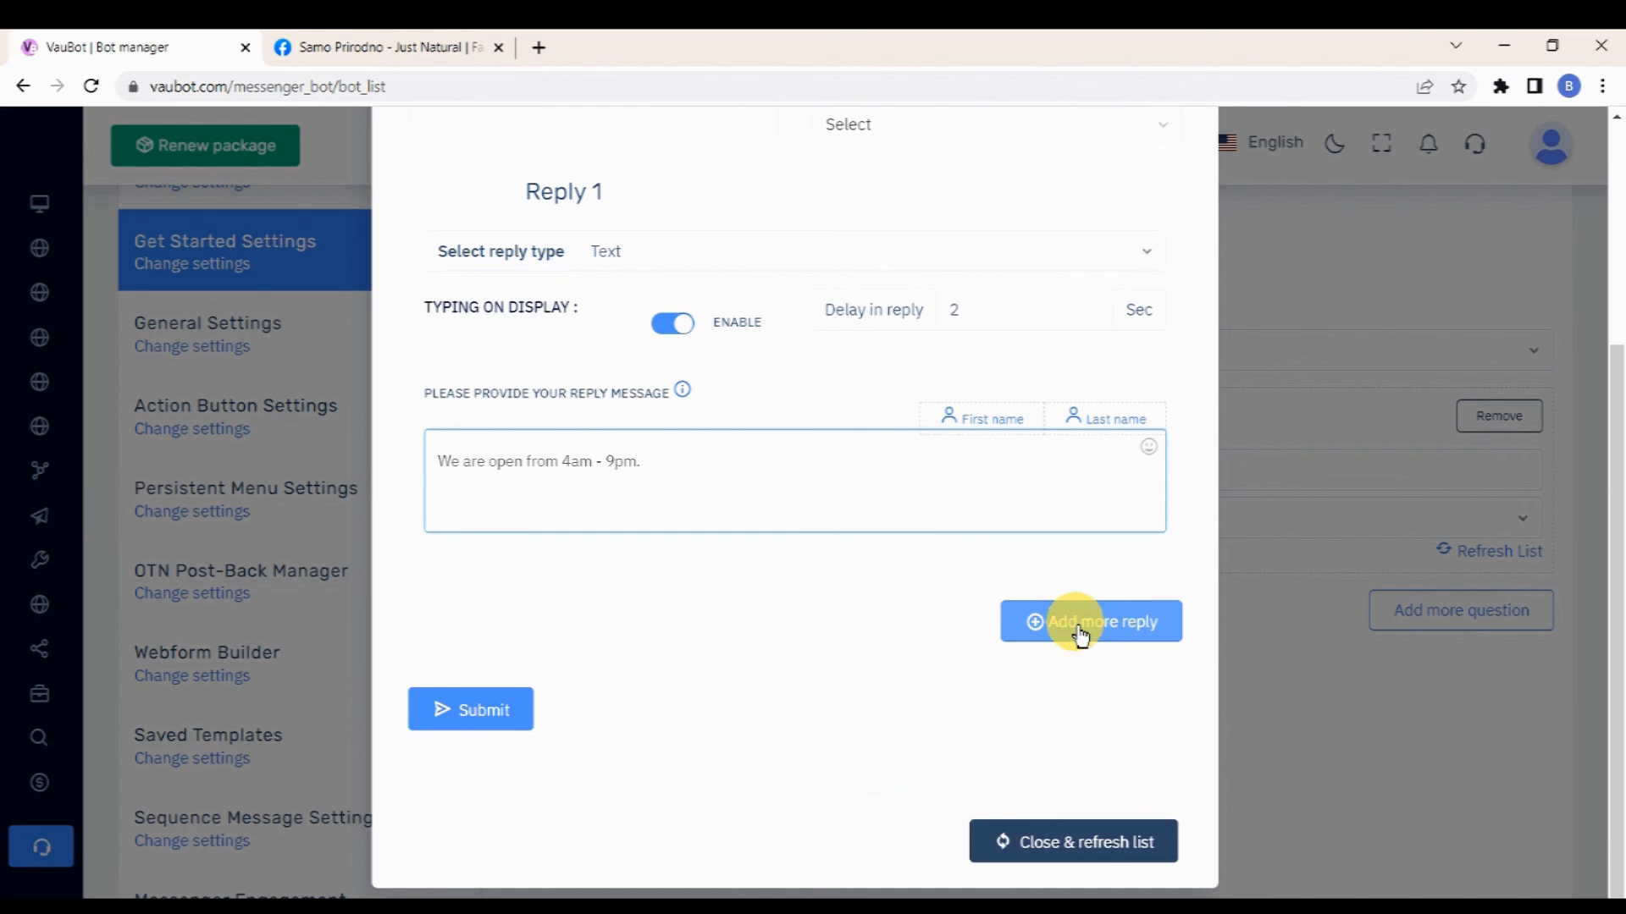
click(500, 718)
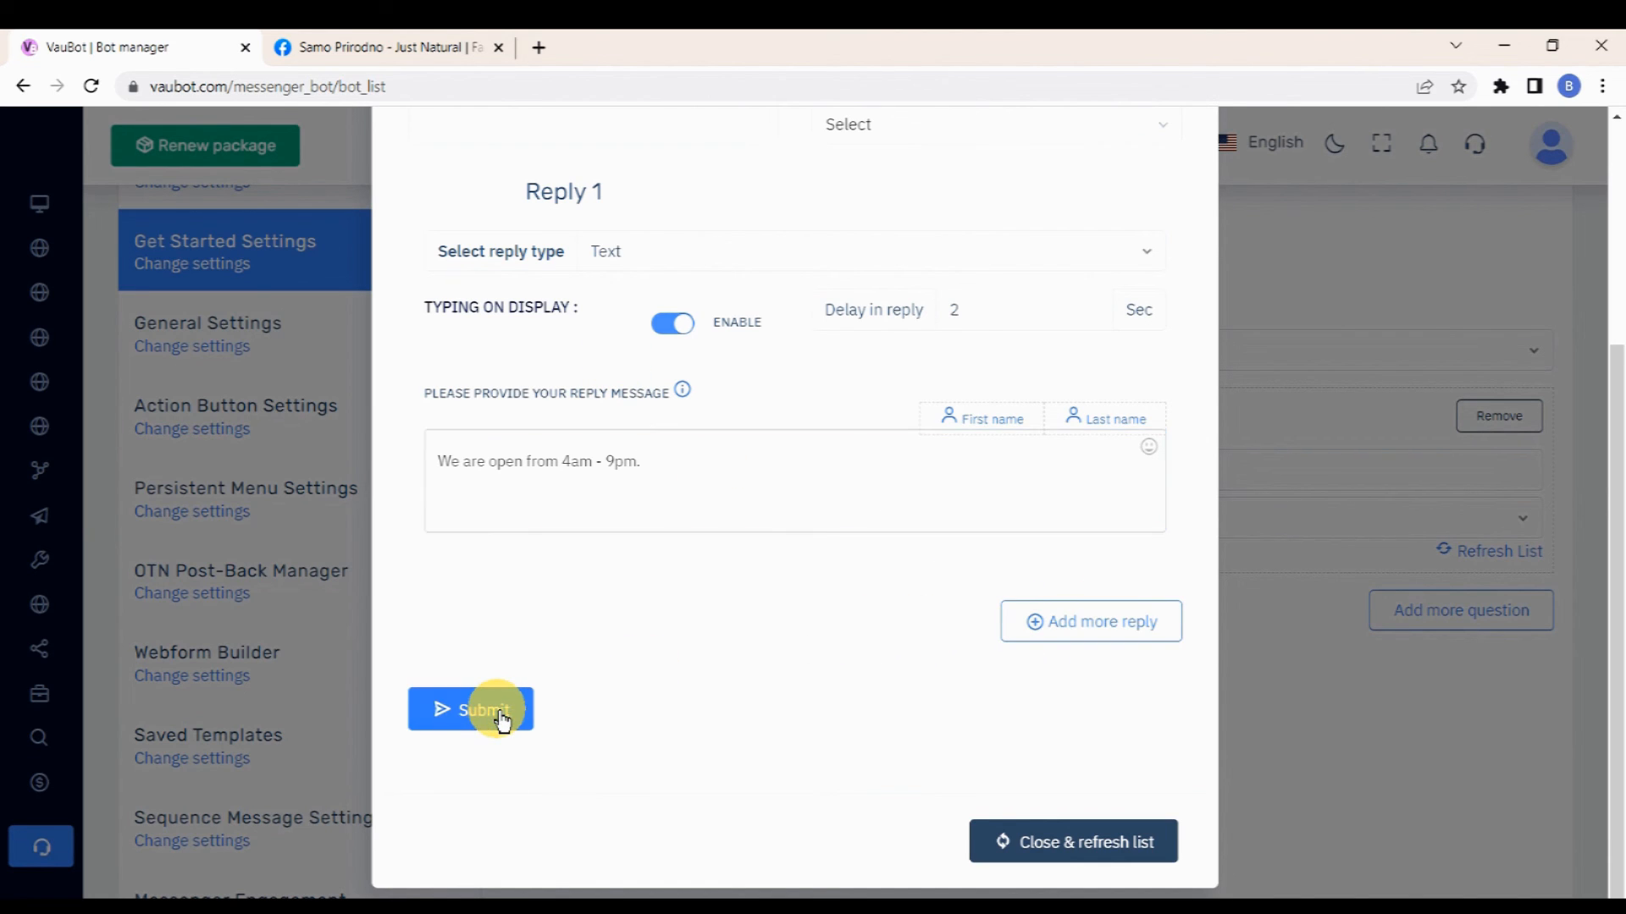
click(789, 453)
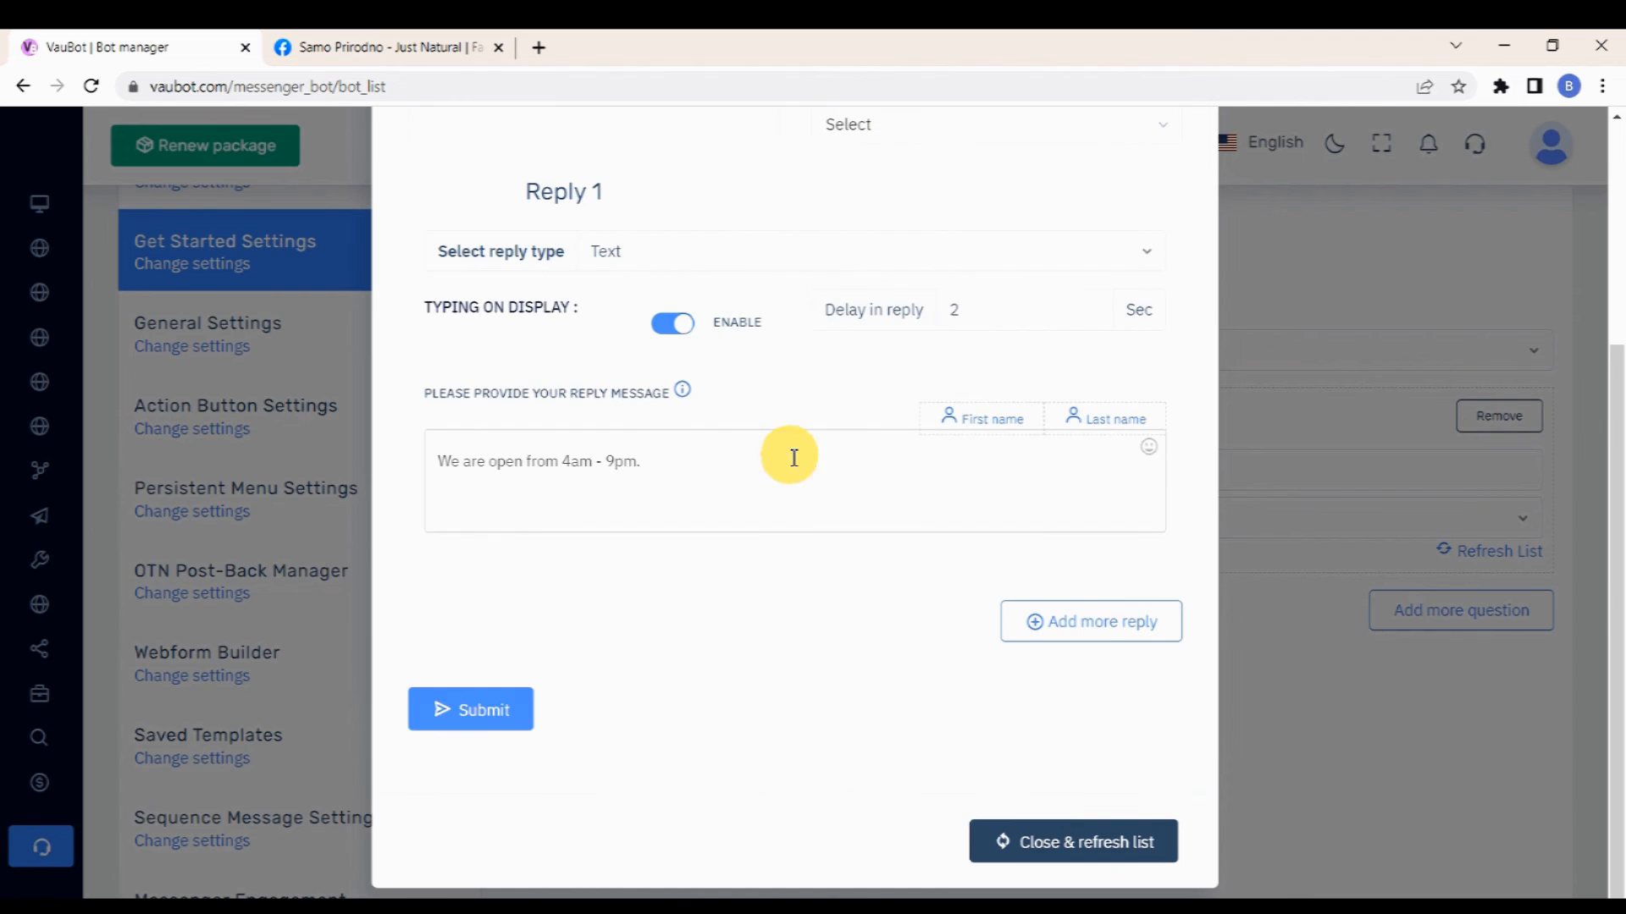
click(1044, 842)
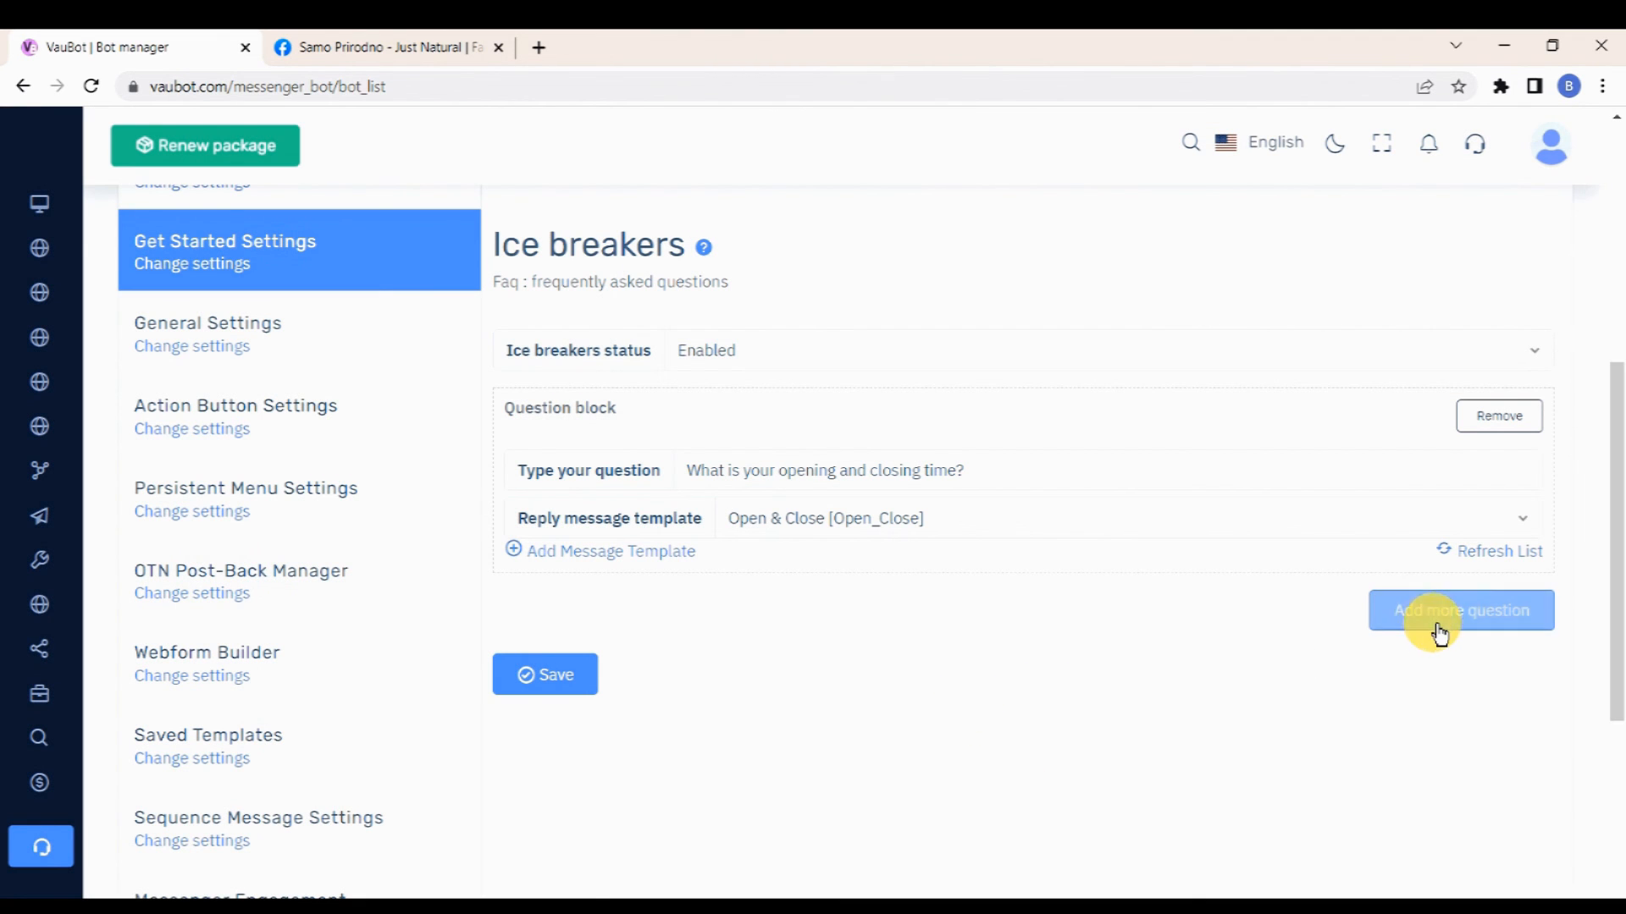
Step: Add a second ice breaker question block with the question "Where are you located?"
click(1439, 628)
scroll(1026, 640, down, 3)
click(846, 458)
text(Where a)
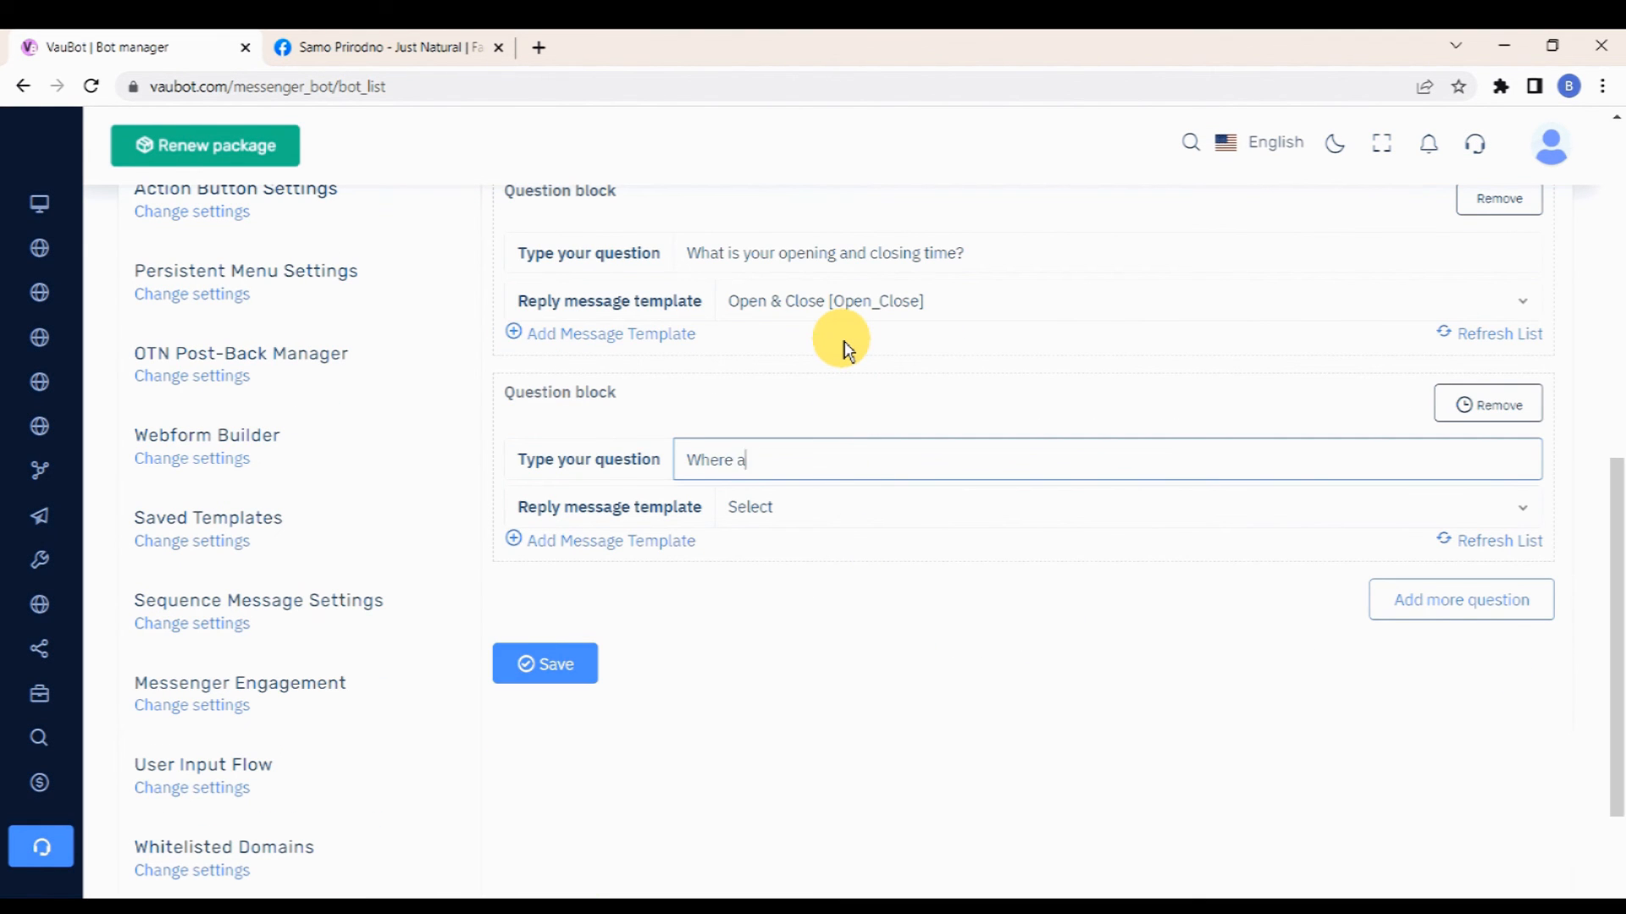
text(re you located?)
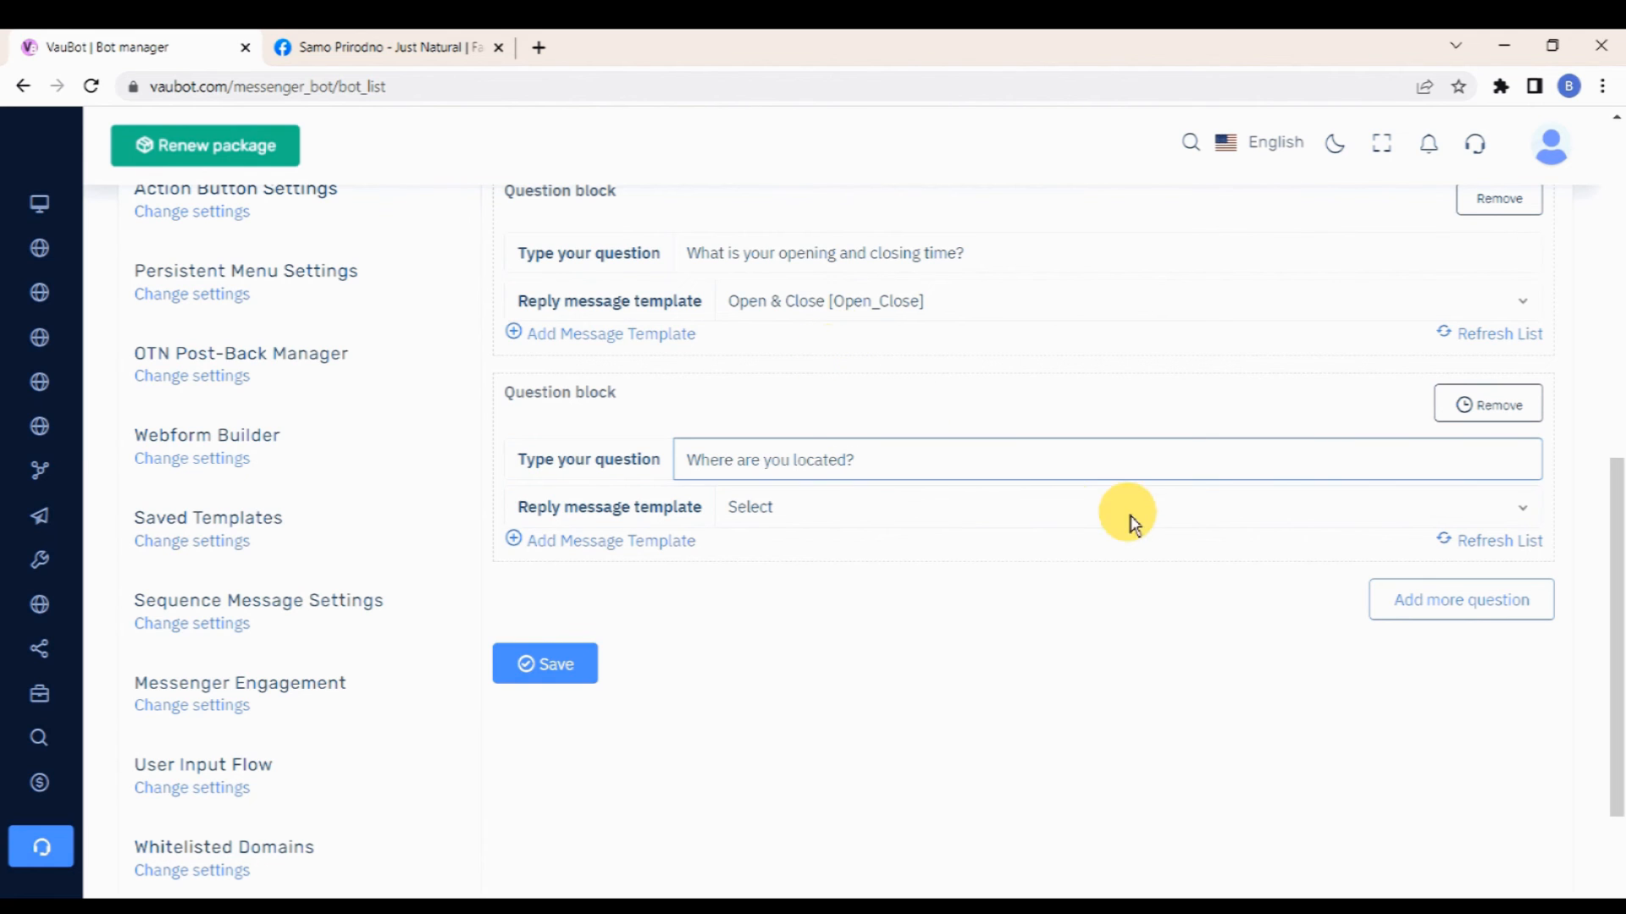
Step: Add a new reply template named "Location" with typing on display enabled and a 2 second reply delay
click(1078, 508)
click(690, 541)
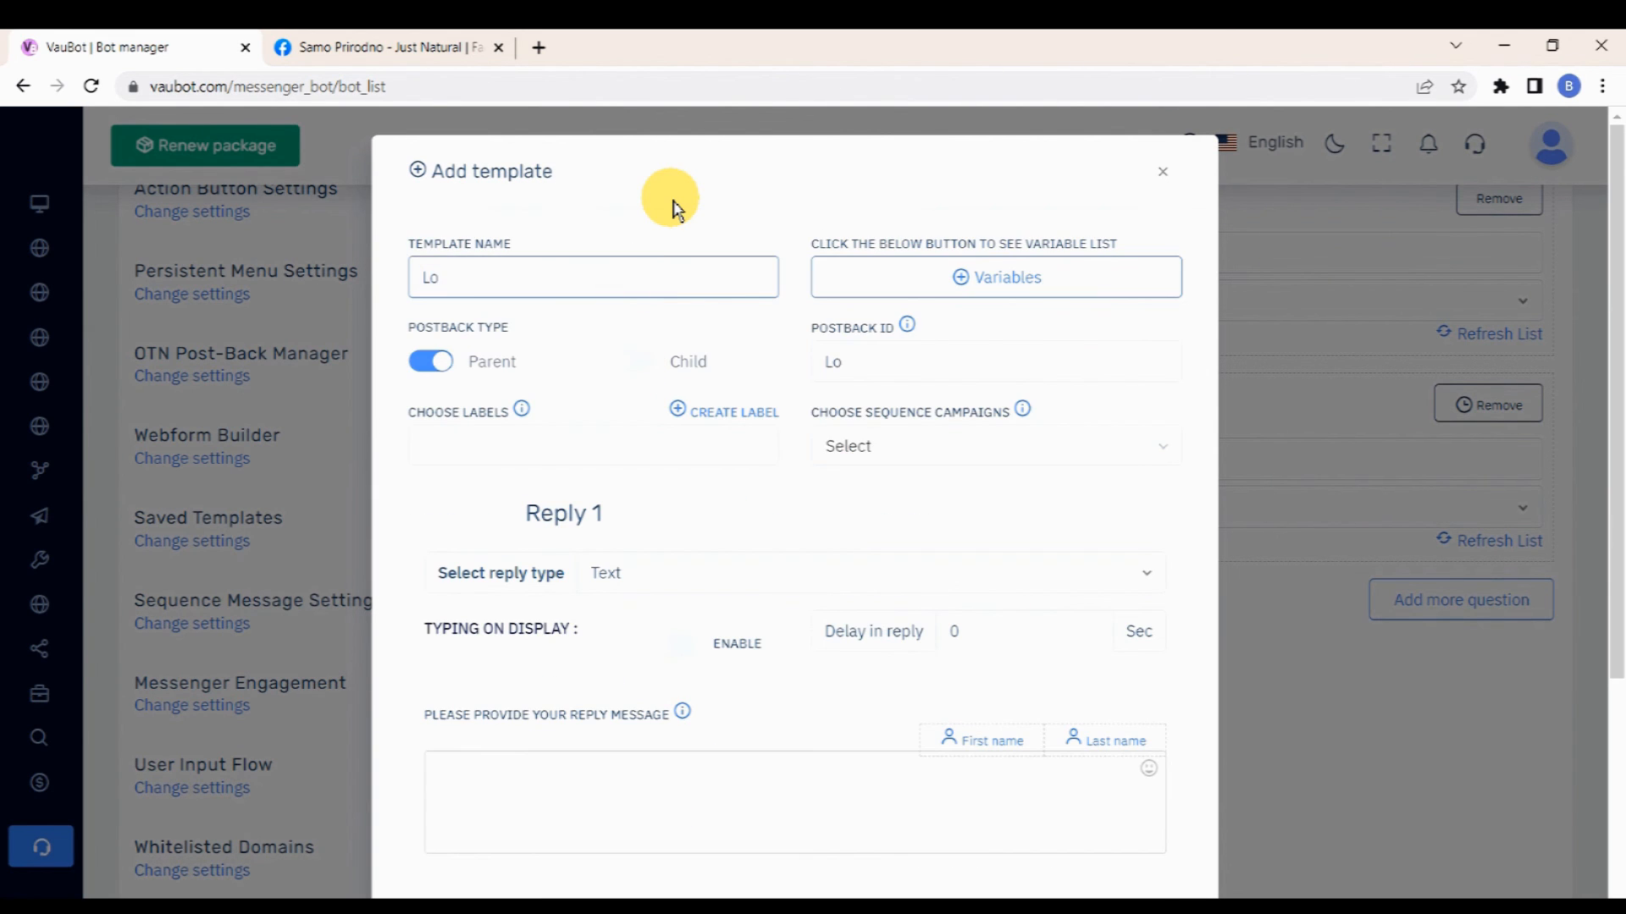
scroll(675, 209, down, 3)
click(673, 426)
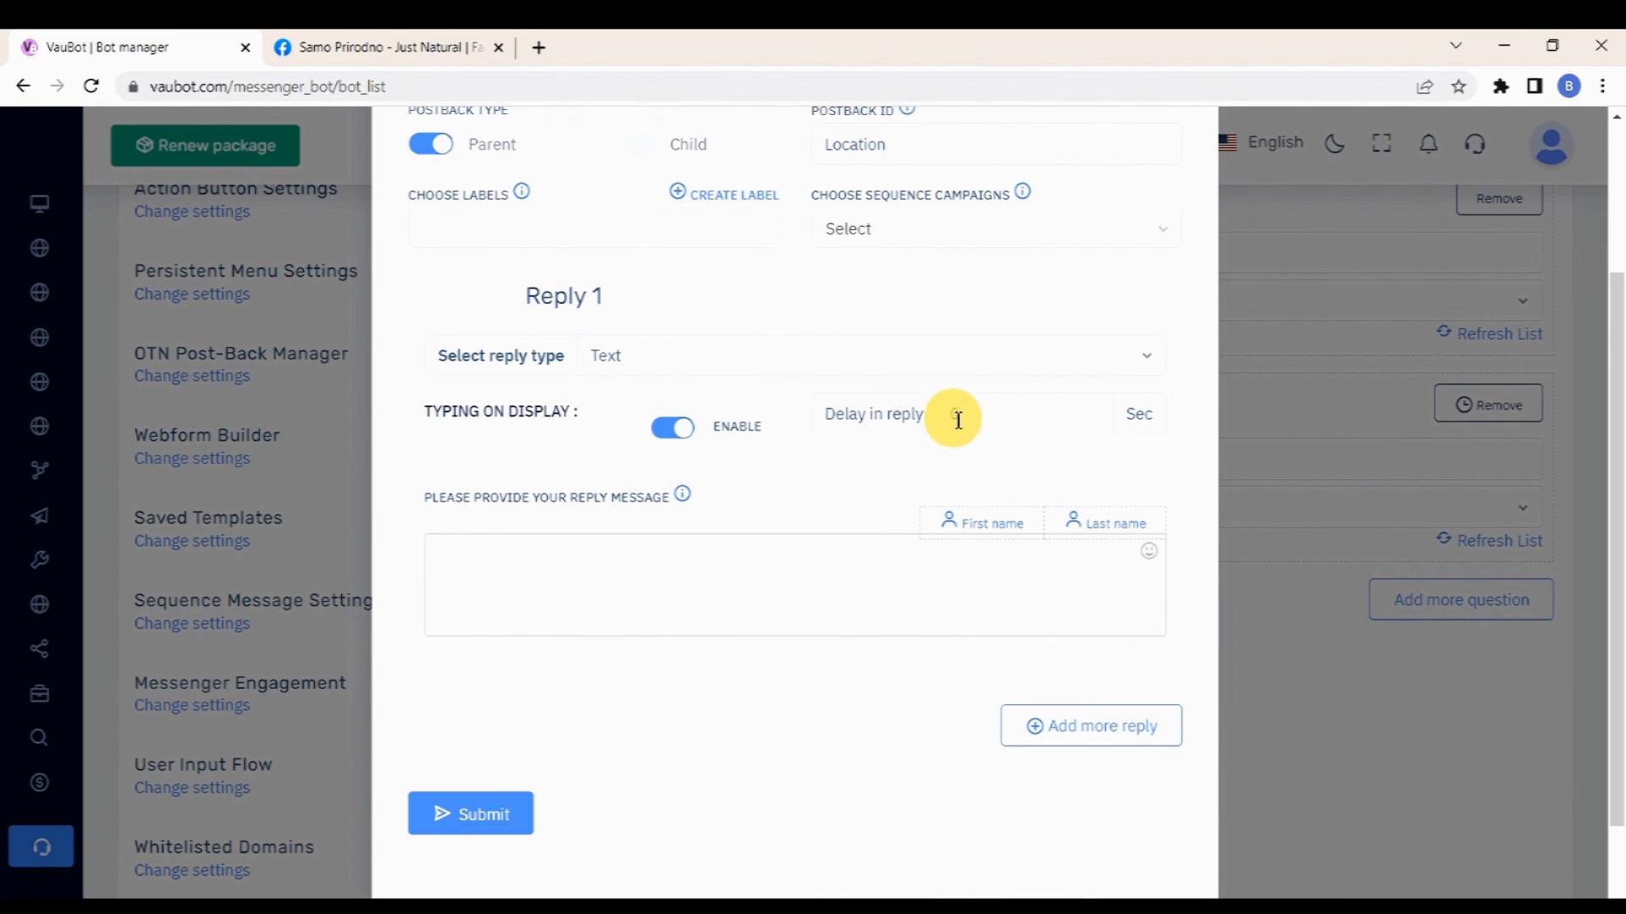
click(958, 415)
text(2)
Step: Enter a reply message giving the business's street location, submit the template and close the dialog
scroll(819, 438, down, 2)
click(771, 453)
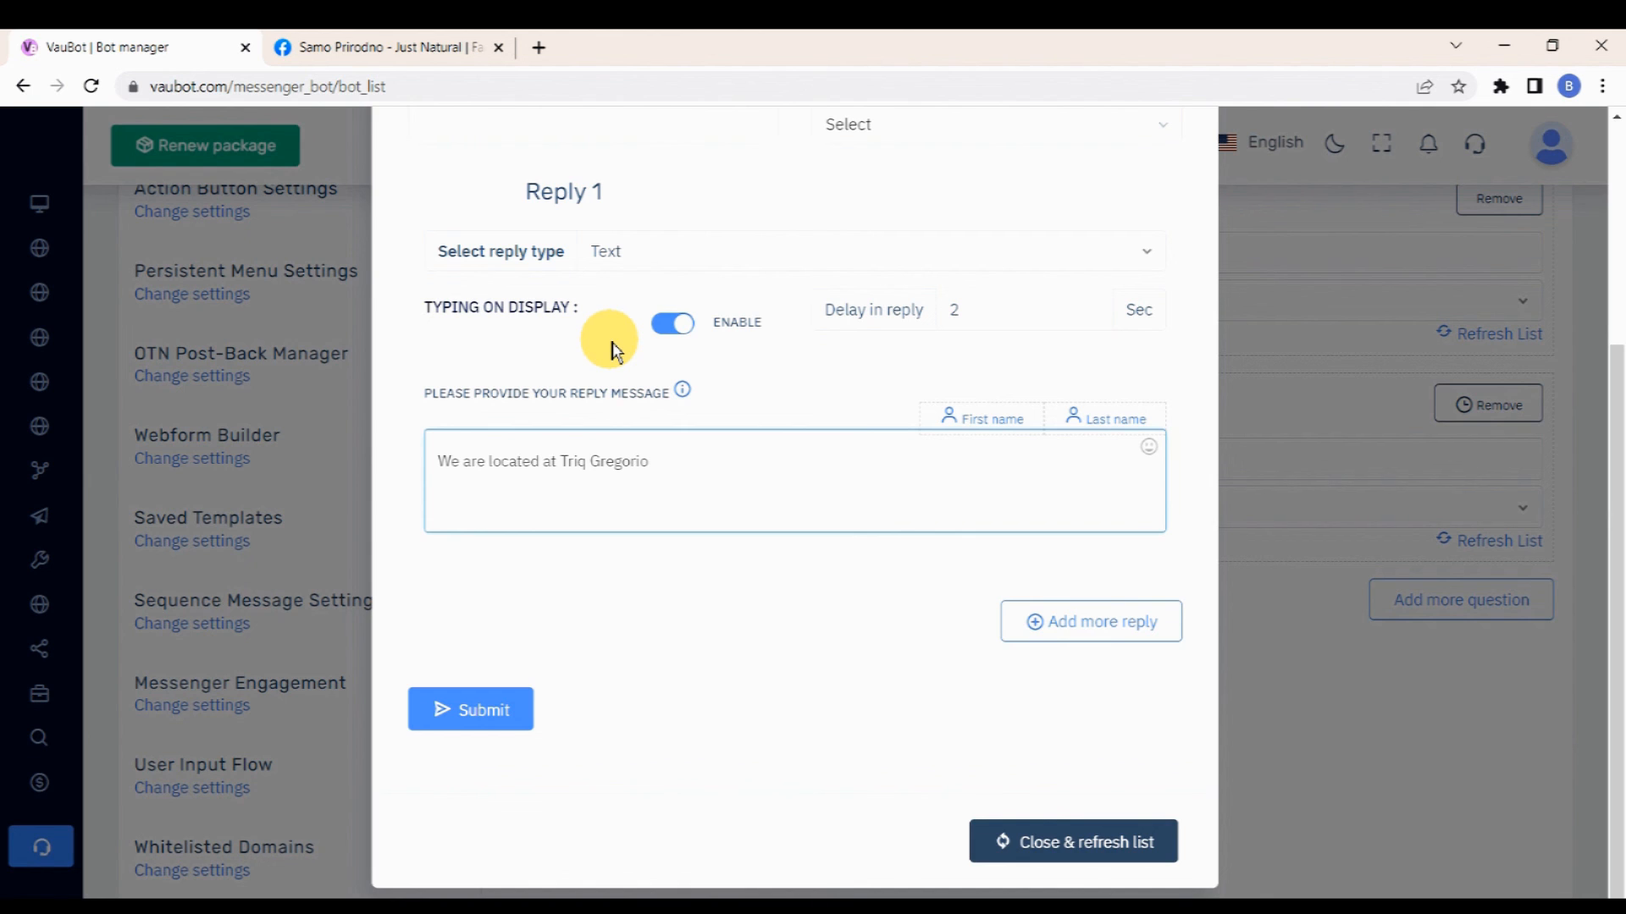
click(482, 703)
click(790, 454)
click(1101, 850)
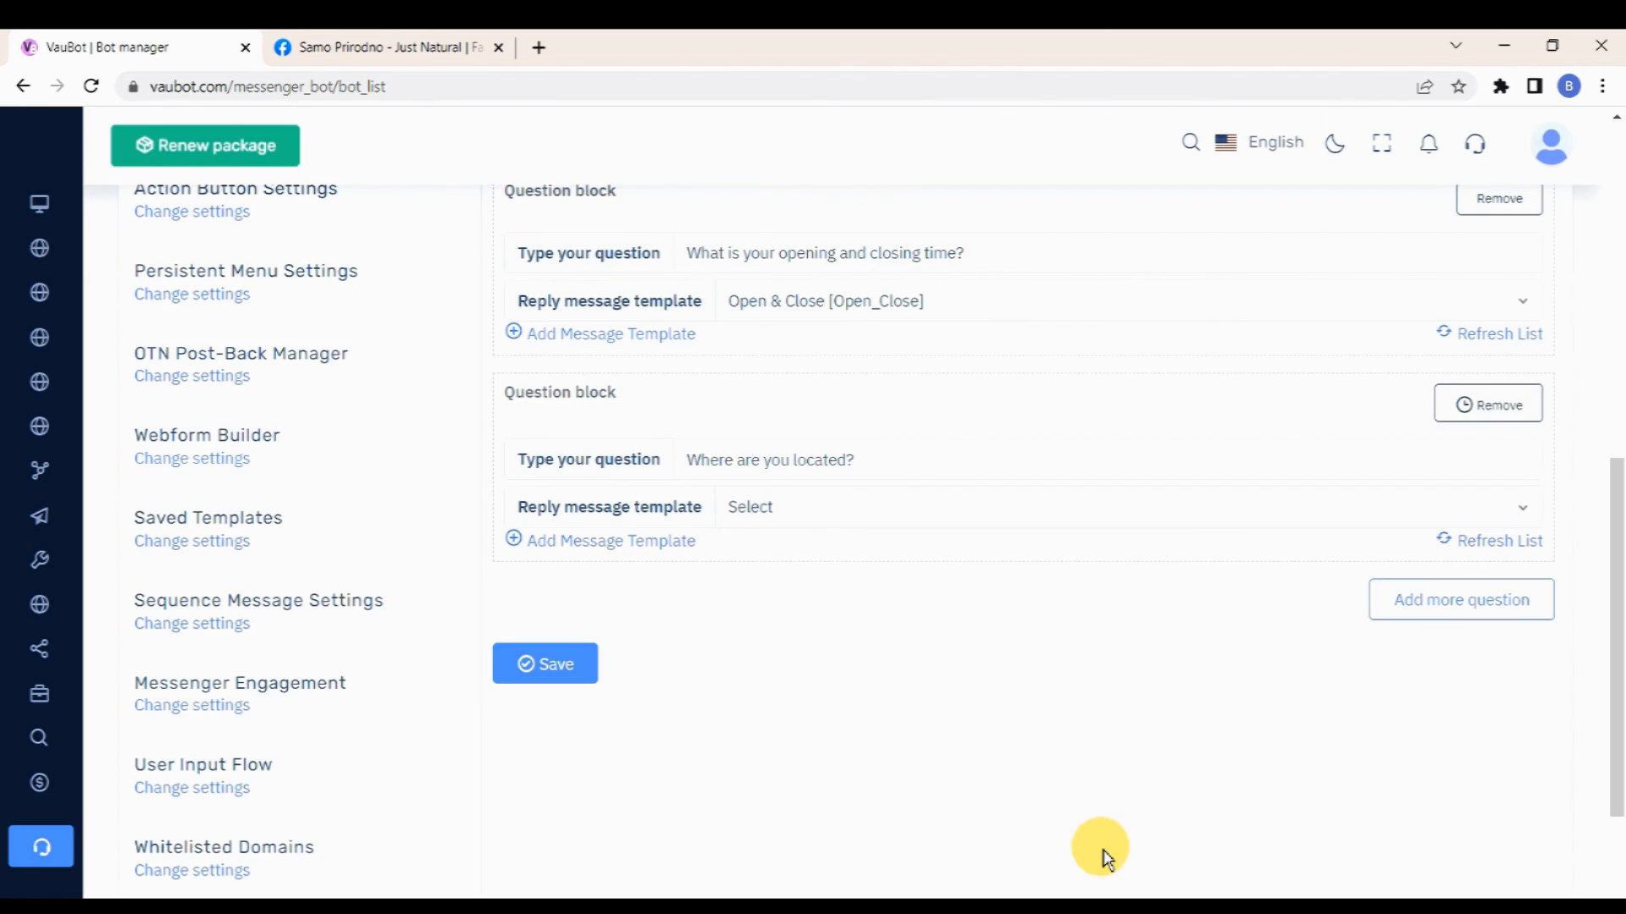
Step: Save the ice breaker settings with the Location template assigned to the second question
scroll(931, 694, up, 1)
click(537, 785)
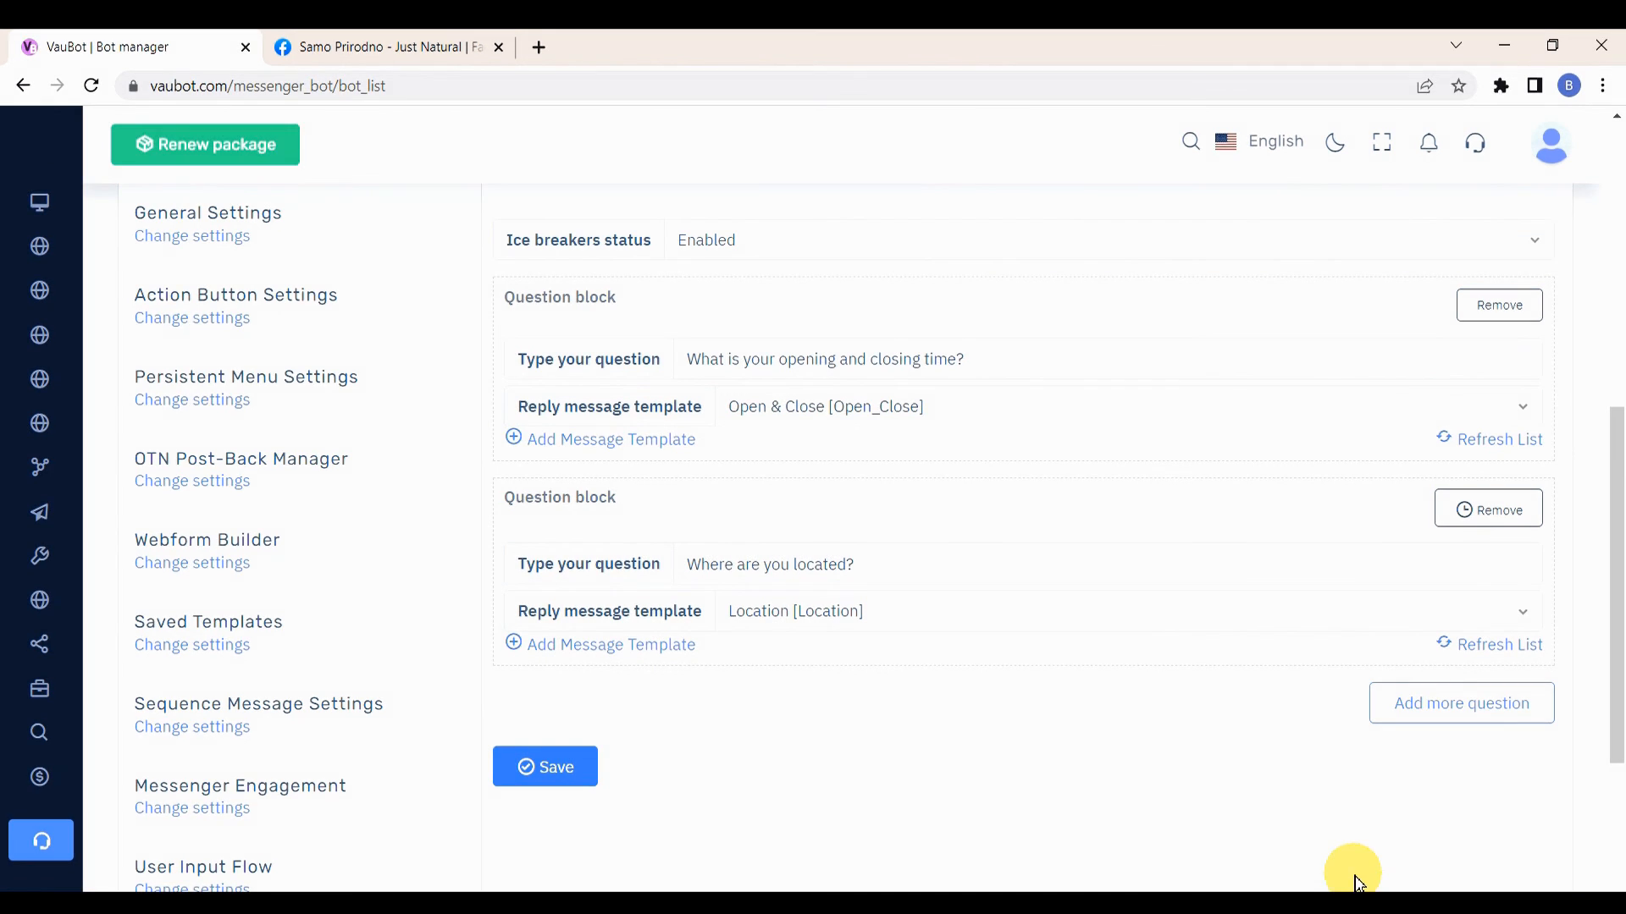
Step: Switch to the Facebook page tab, test the opening-hours ice breaker in a Messenger chat, and close the chat
click(420, 51)
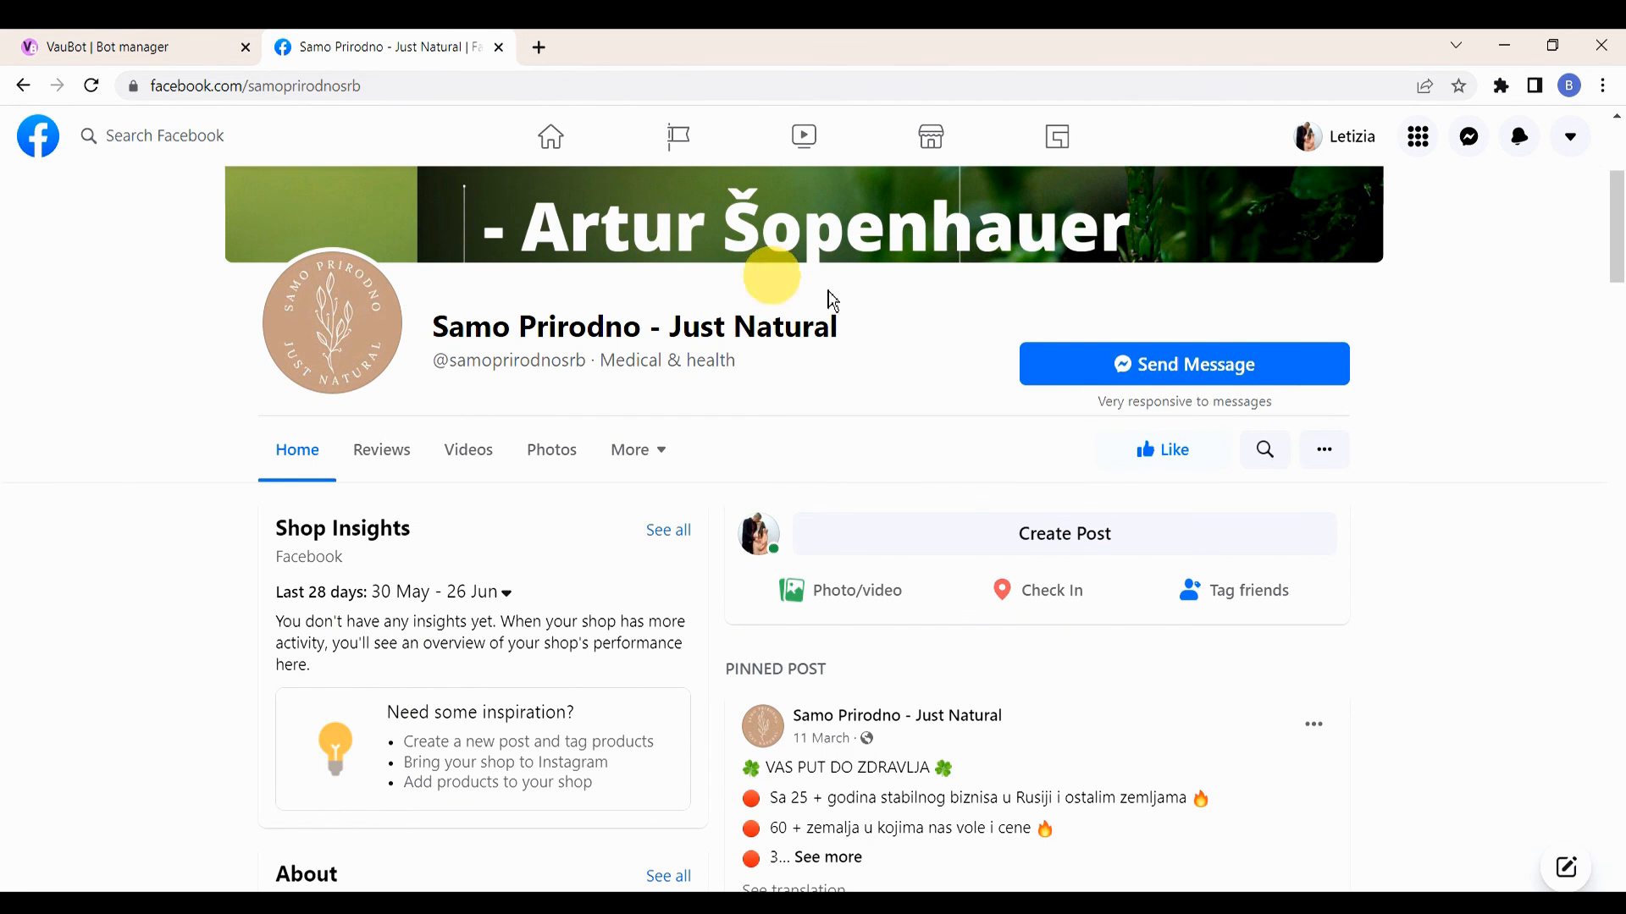
click(1204, 371)
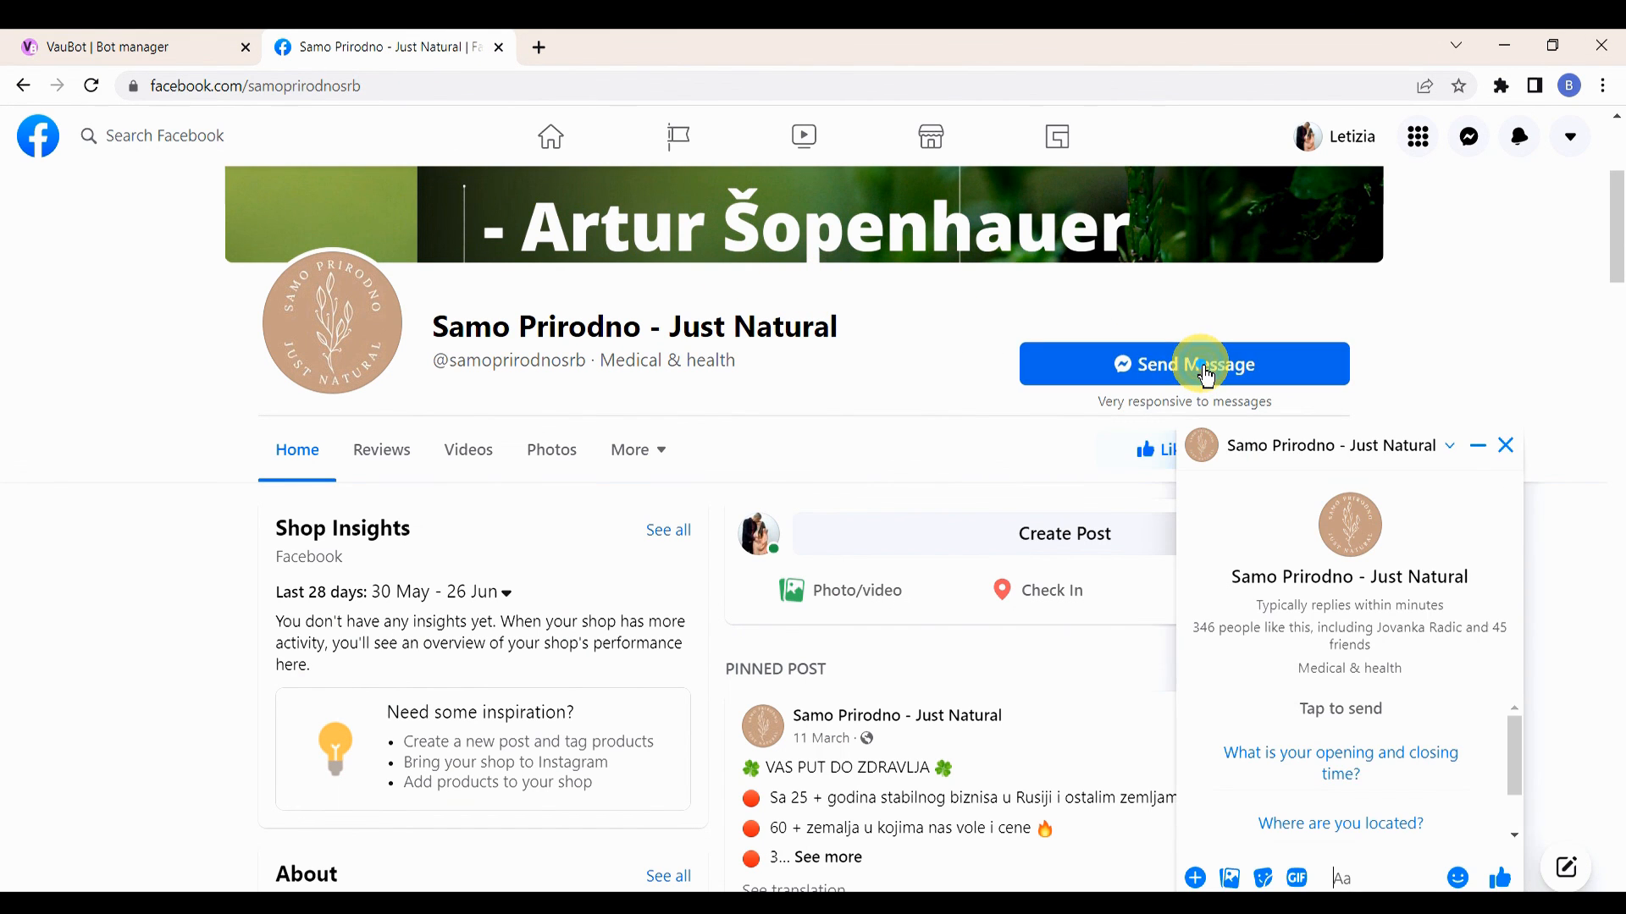
click(1355, 772)
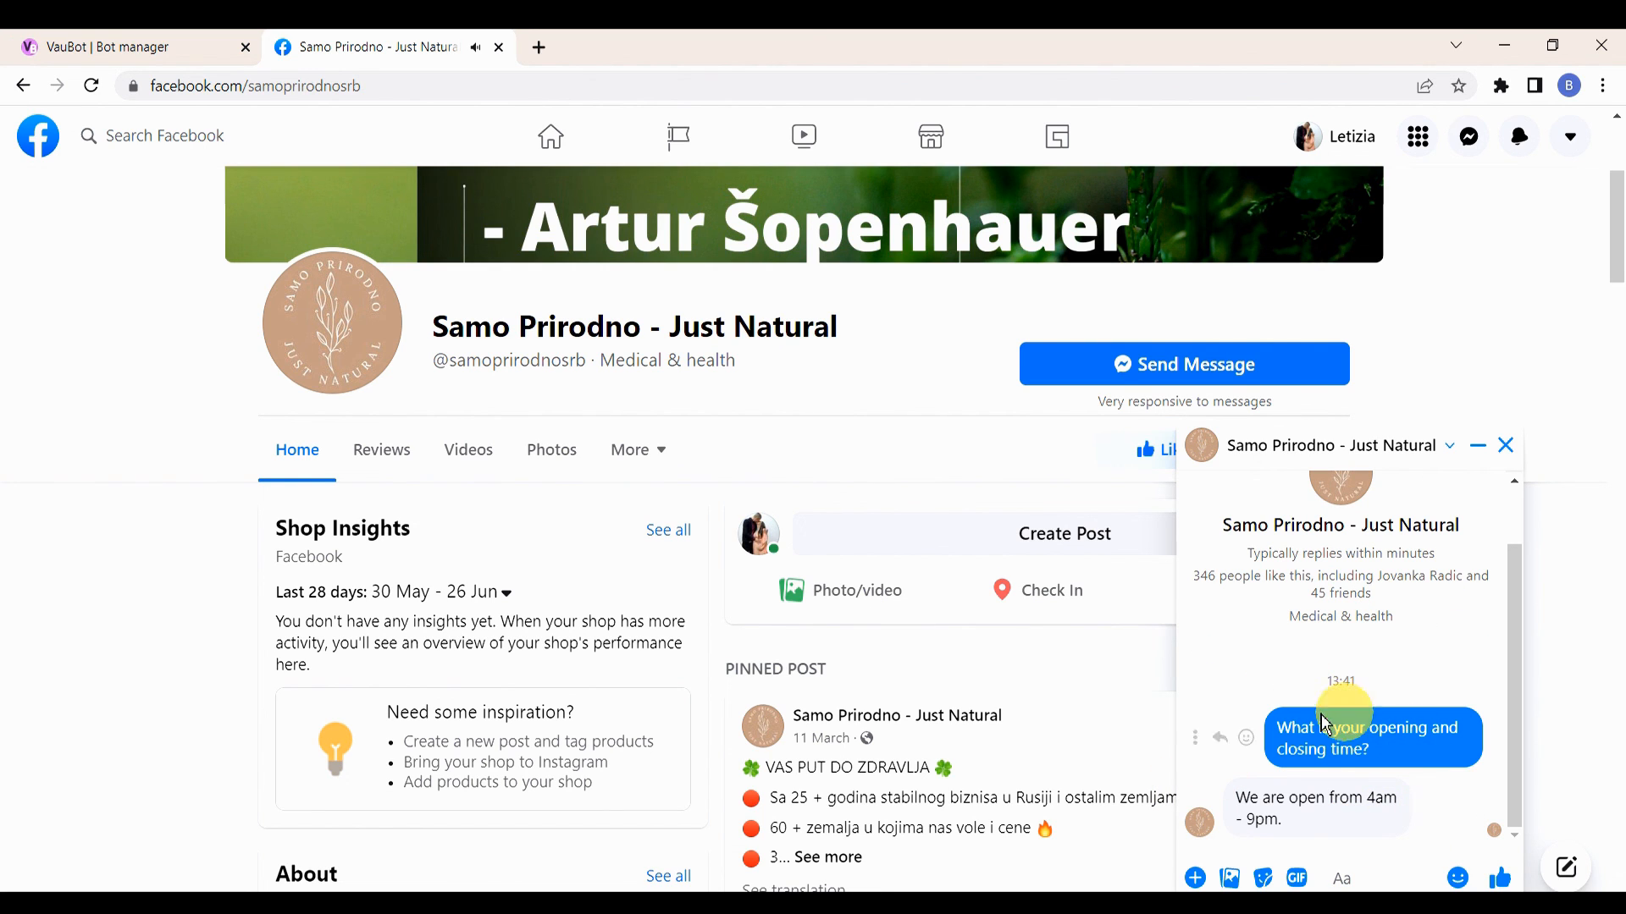
click(1504, 445)
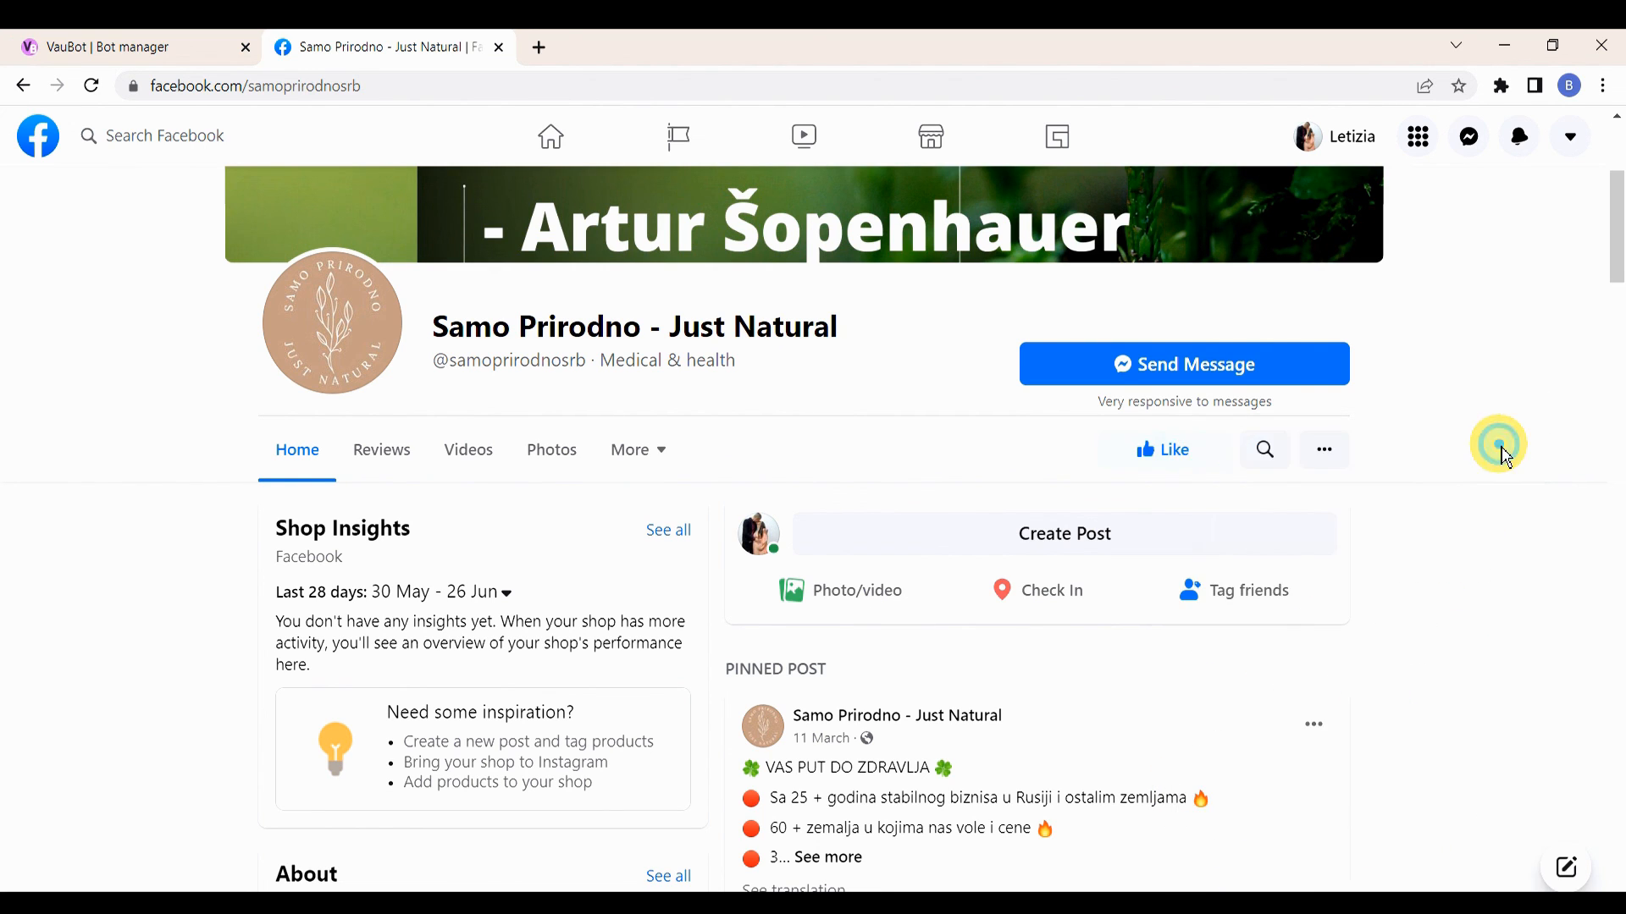